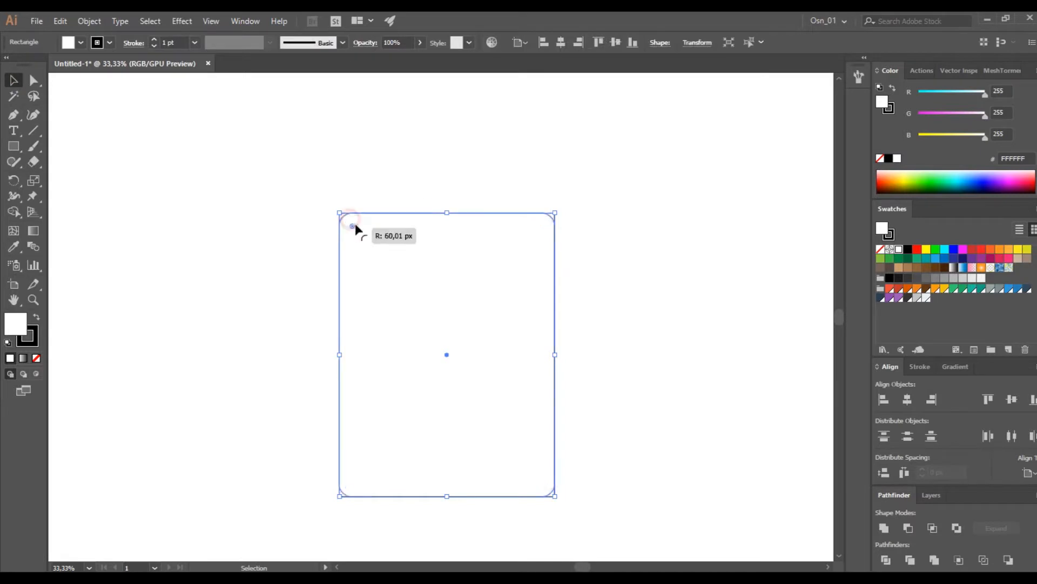
Duplicate the rounded rectangle in place, make the copy slightly shorter and wider, and send it to the back
left_click(500, 292)
key("ctrl+c")
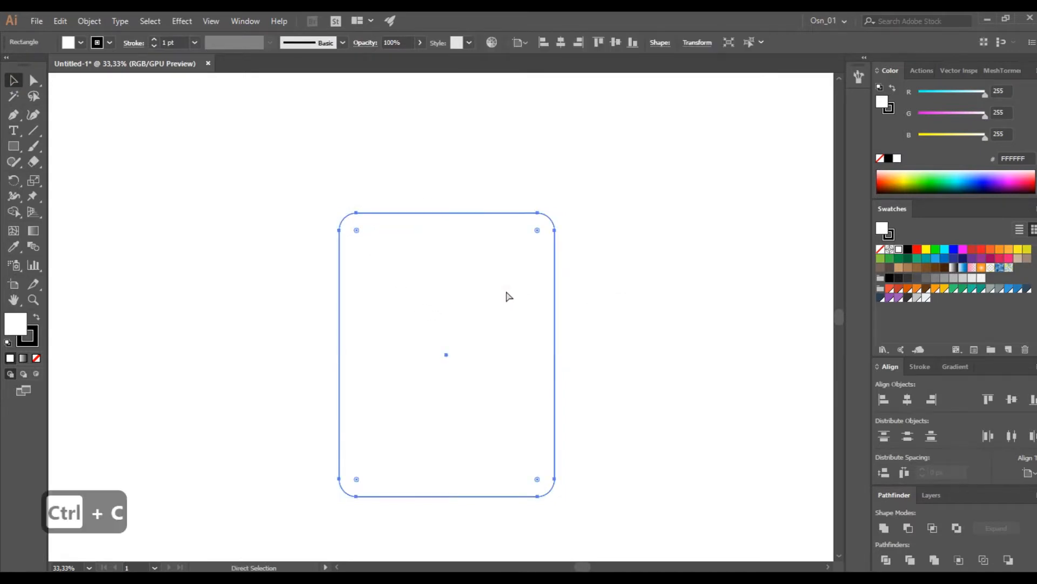
key("ctrl+f")
left_click_drag(447, 213, 447, 223)
left_click_drag(555, 355, 563, 354)
key("ctrl+shift+bracketleft")
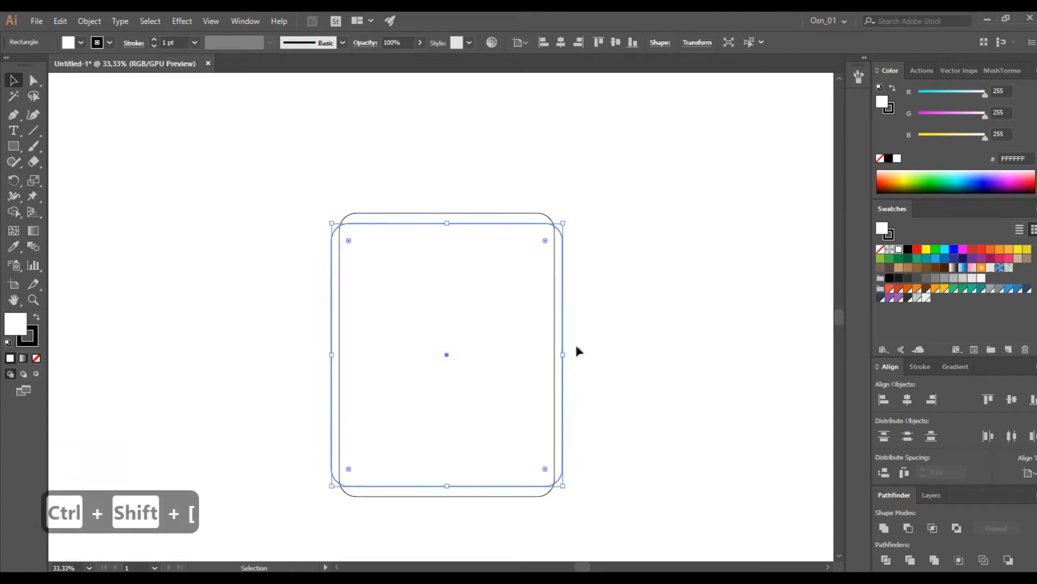
left_click(576, 349)
Draw a large circle on the lower part of the body and centre all shapes horizontally
scroll(512, 340, "up", 1)
left_click_drag(13, 146, 70, 177)
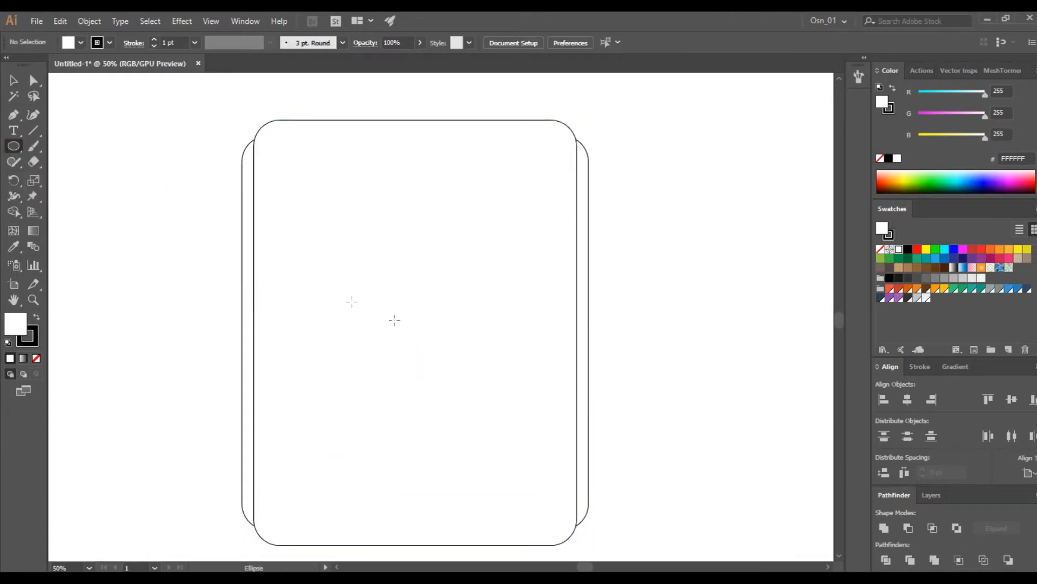
left_click_drag(422, 342, 521, 244)
left_click(17, 84)
left_click_drag(166, 252, 653, 442)
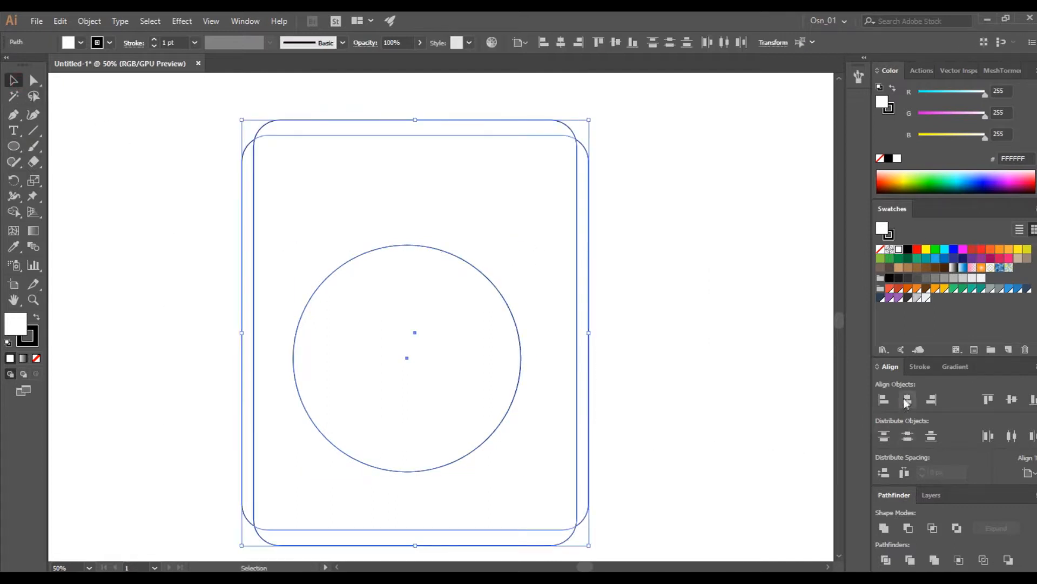
left_click(907, 400)
left_click(646, 366)
Duplicate the large circle in place and scale the copy down around its centre to form a ring
left_click(465, 330)
key("ctrl+c")
key("ctrl+f")
left_click_drag(523, 241, 493, 263)
Use an offset copy of the inner circle and Shape Builder to cut a curved notch from its right side
left_click_drag(362, 352, 540, 357)
left_click(17, 215)
left_click(14, 82)
left_click(83, 173)
Add a narrow vertical ellipse about 31 px wide and 148 px high in the inner circle's notch
scroll(506, 391, "up", 2)
left_click_drag(460, 252, 478, 364)
key("v")
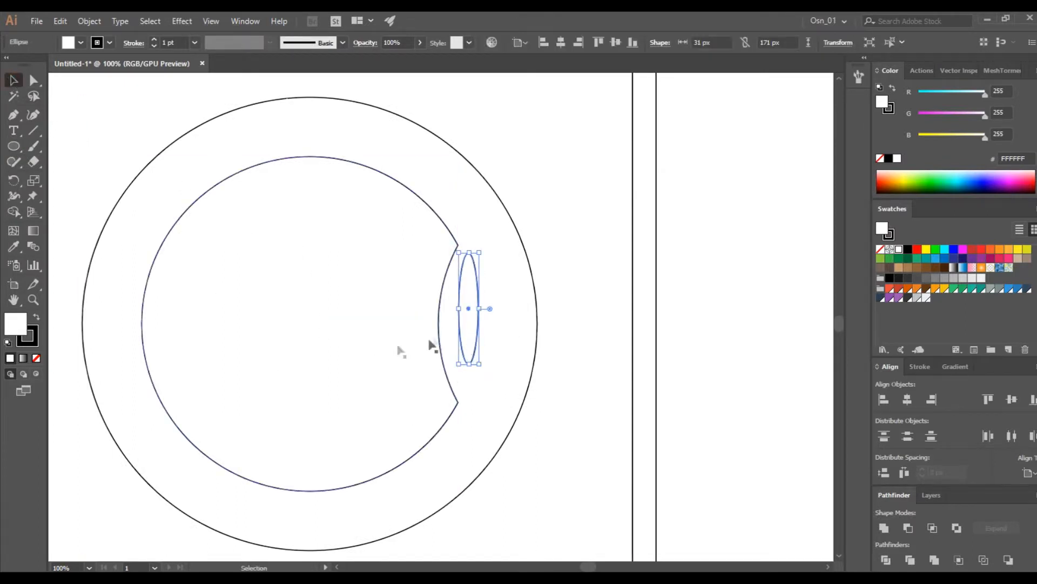
left_click(696, 345)
left_click_drag(473, 312, 463, 320)
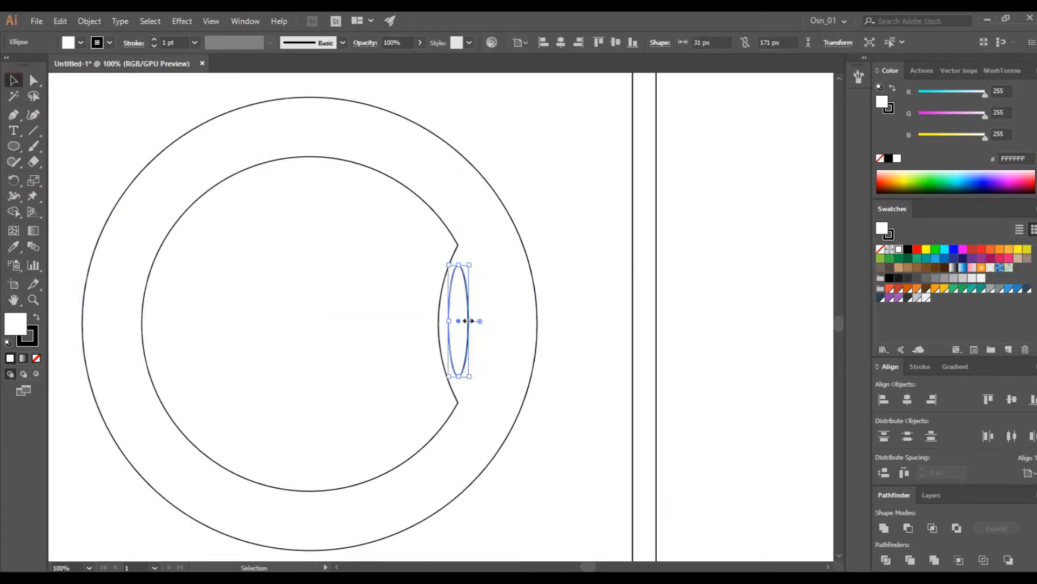
left_click_drag(459, 264, 460, 273)
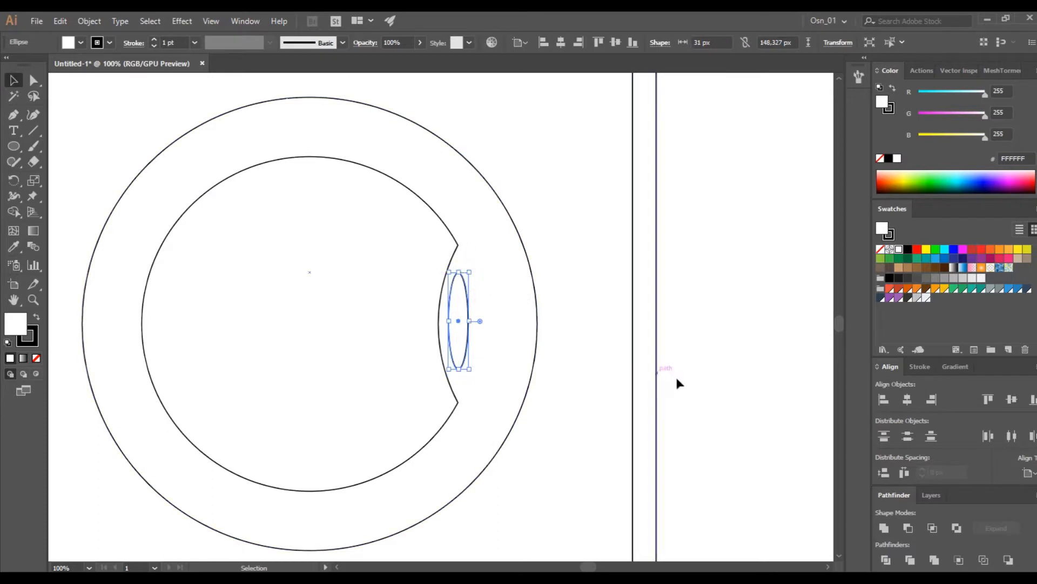
left_click(678, 378)
Draw a right-angled triangle with the Pen tool at the upper right of the ring
scroll(685, 380, "down", 3)
scroll(637, 377, "up", 5)
scroll(546, 365, "right", 2)
key("ctrl+plus")
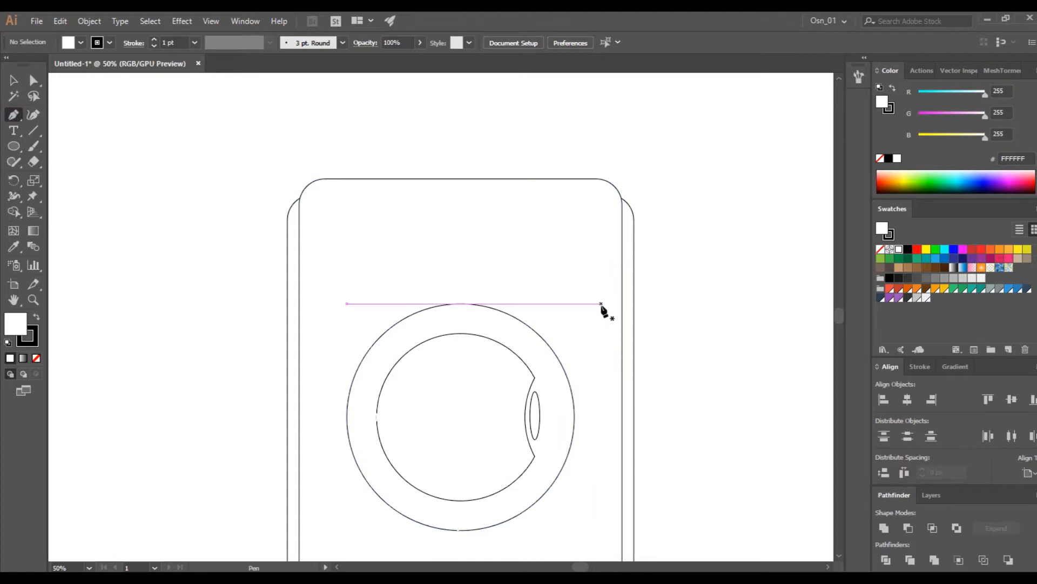
left_click_drag(575, 303, 574, 361)
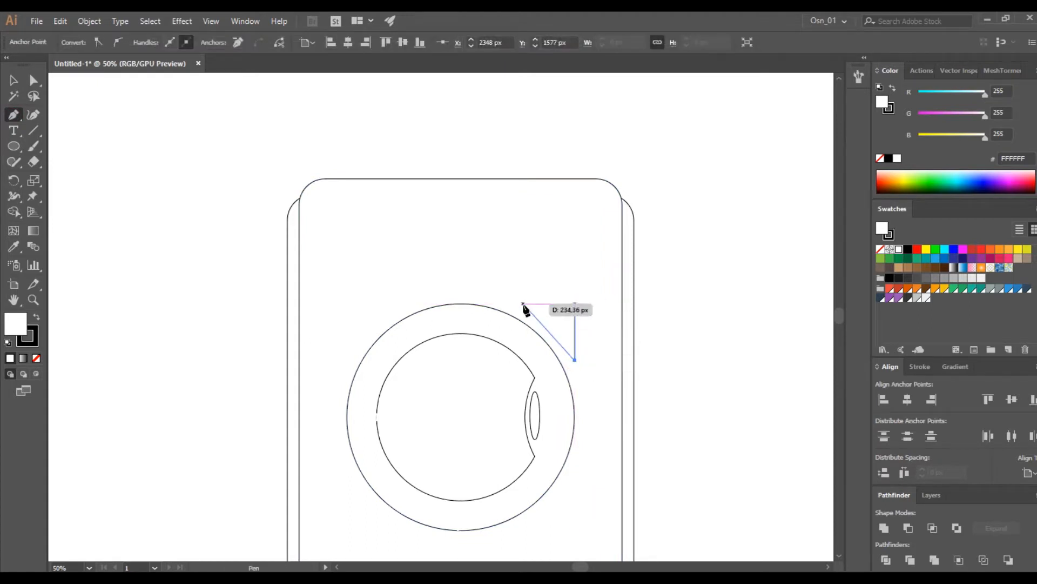
left_click(159, 206)
left_click(562, 316)
Round the triangle's corners and enlarge it toward the lower right
scroll(554, 311, "up", 2)
key("a")
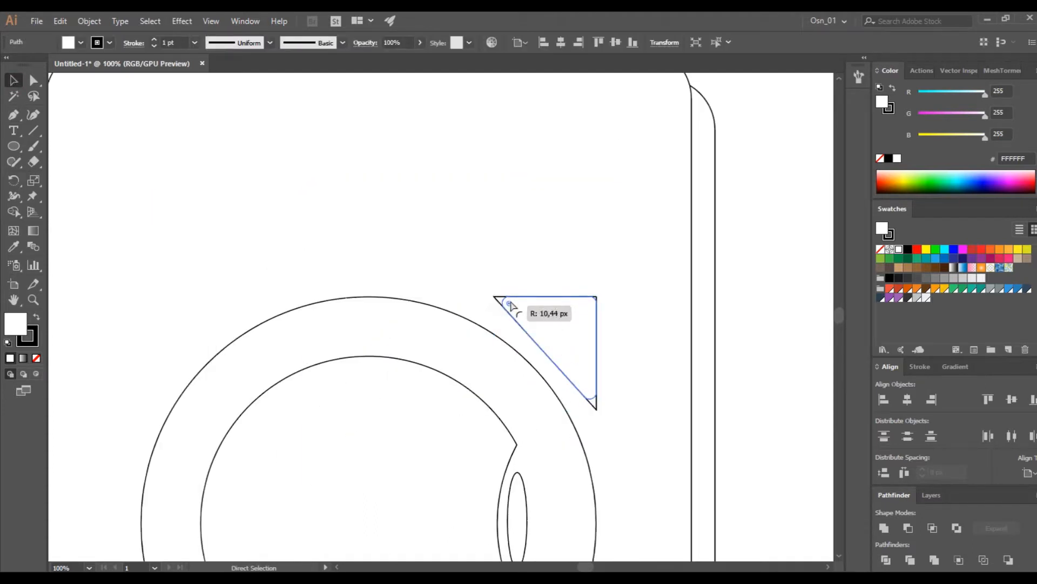
left_click_drag(597, 398, 650, 455)
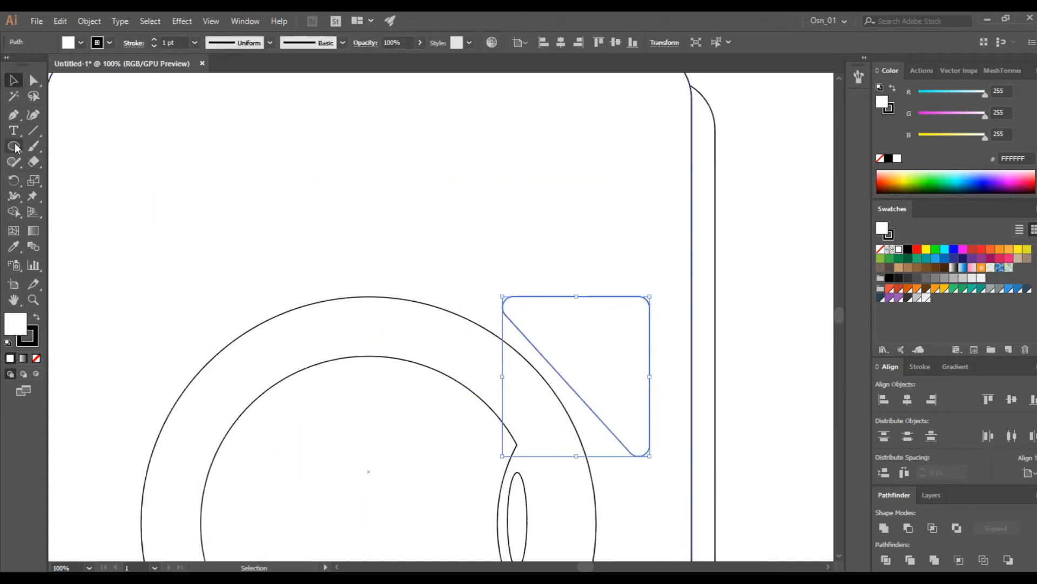
Draw a narrow ellipse about 49 by 310 px tilted 45° along the triangle's diagonal edge and bring it to front
left_click_drag(517, 498, 492, 376)
left_click_drag(507, 449, 538, 441)
left_click_drag(506, 406, 645, 460)
left_click_drag(582, 377, 580, 405)
key("ctrl+z")
key("ctrl+shift+bracketright")
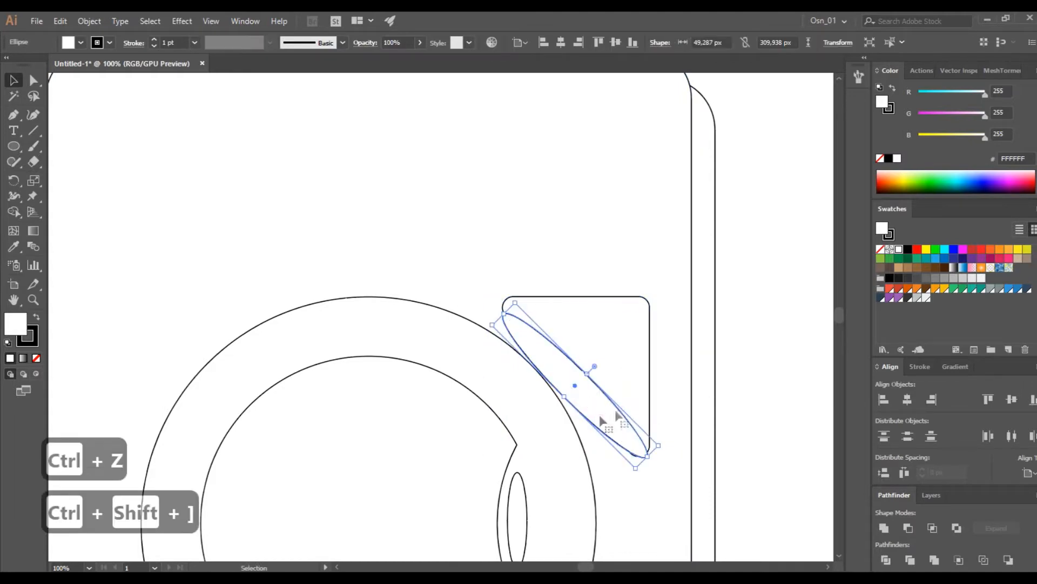
Align the tilted ellipse with the triangle's diagonal edge at about 42° and shorten it to about 294 px
left_click_drag(613, 429, 588, 437)
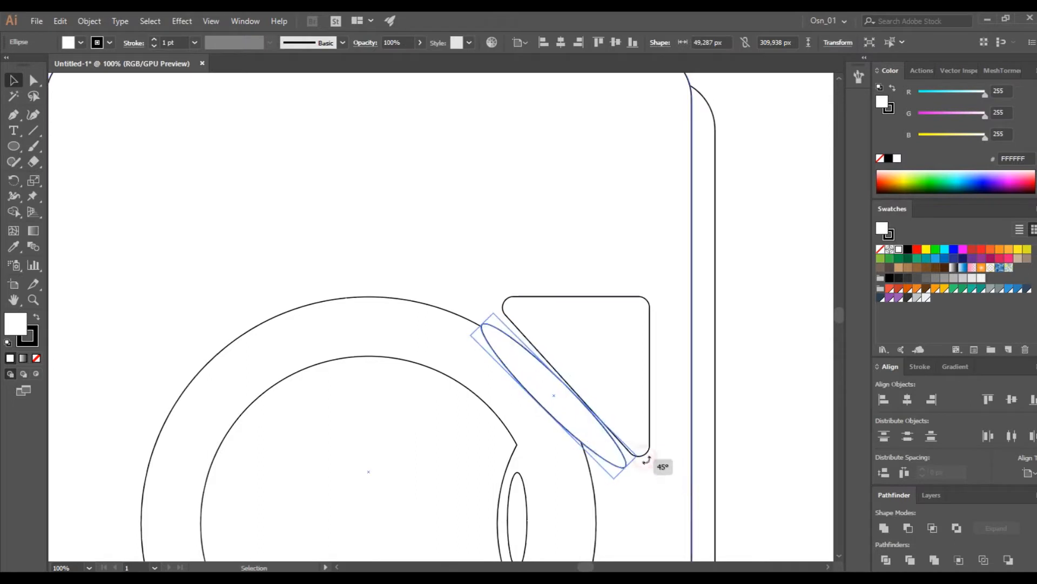
left_click_drag(647, 465, 646, 470)
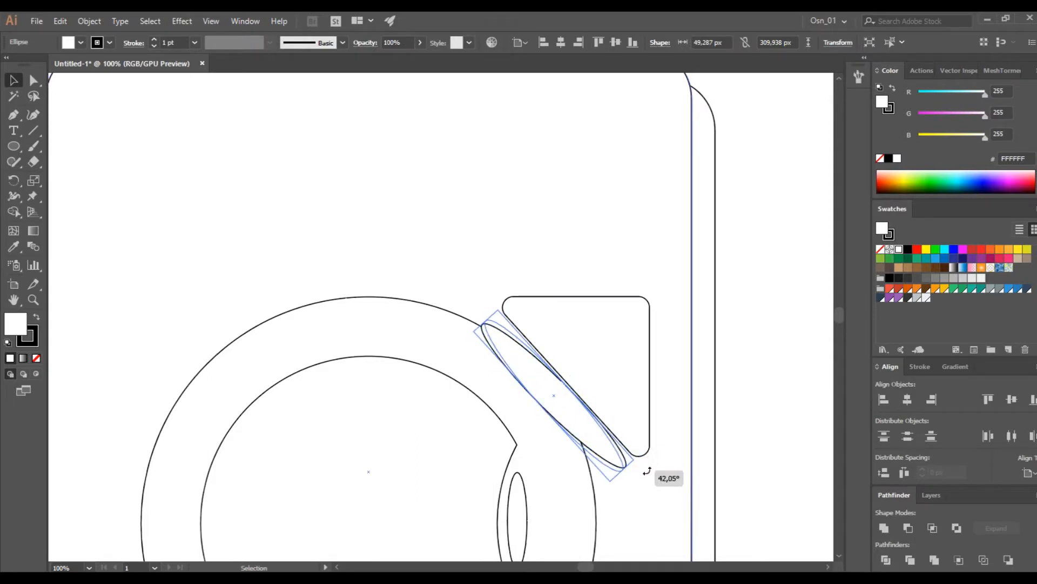
key("Up")
key("Up")
key("Up")
key("Up")
key("Up")
key("Up")
key("Up")
key("Up")
key("Up")
key("Up")
key("Up")
key("Up")
key("Up")
key("Up")
key("Right")
key("Right")
key("Right")
key("Right")
key("Right")
key("Right")
key("Right")
key("Right")
key("Right")
key("Right")
key("Right")
key("Right")
key("Right")
key("Right")
key("Right")
key("Right")
key("Right")
key("Right")
key("Right")
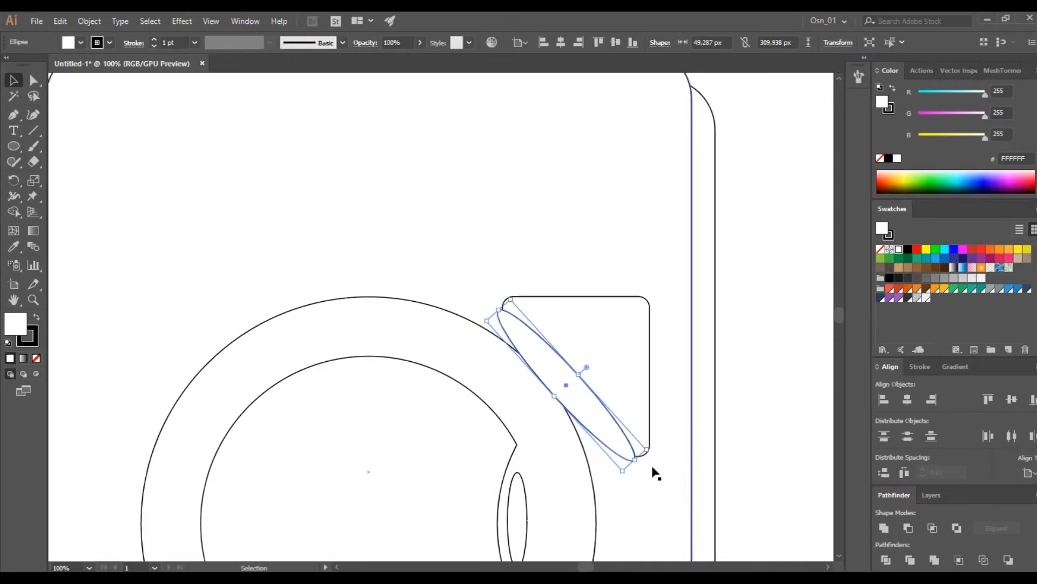
key("Right")
key("Right")
key("Right")
left_click_drag(639, 461, 635, 455)
Try to cut the ellipse out of the rounded triangle with Shape Builder, and undo the cut
scroll(637, 455, "up", 3)
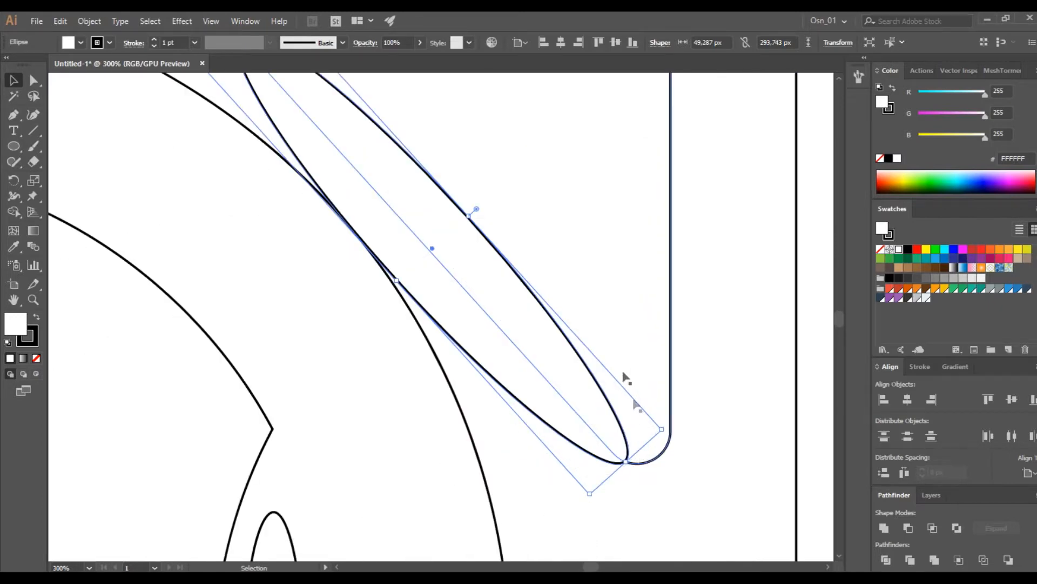
left_click(578, 234, "shift")
key("shift+m")
left_click_drag(453, 237, 351, 294)
scroll(368, 296, "down", 2)
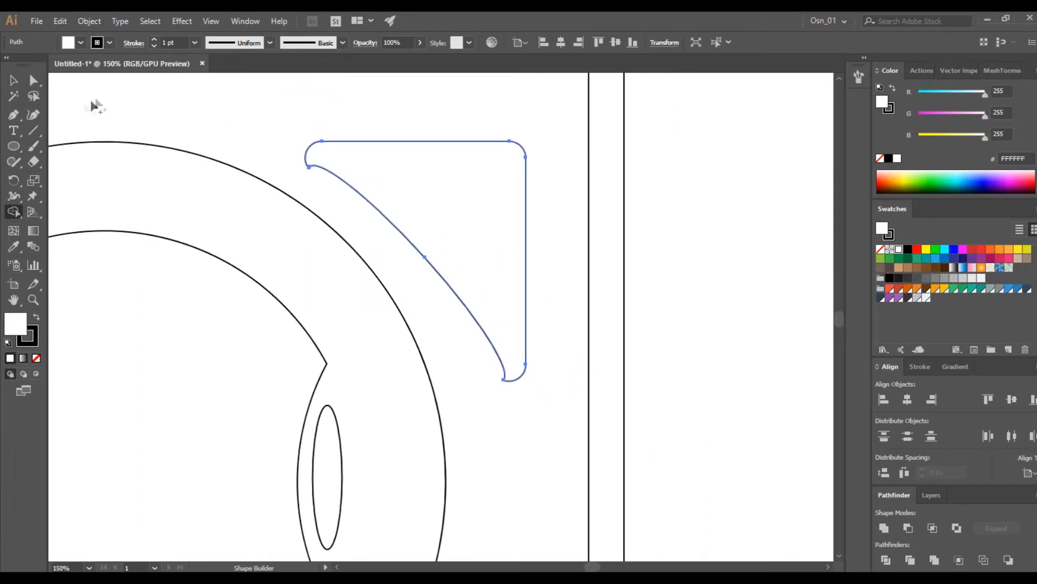
key("ctrl+z")
Lengthen and widen the tilted ellipse so it reaches past both narrow corners of the triangle
left_click(15, 81)
left_click(141, 112)
left_click(331, 185)
left_click_drag(507, 380, 528, 404)
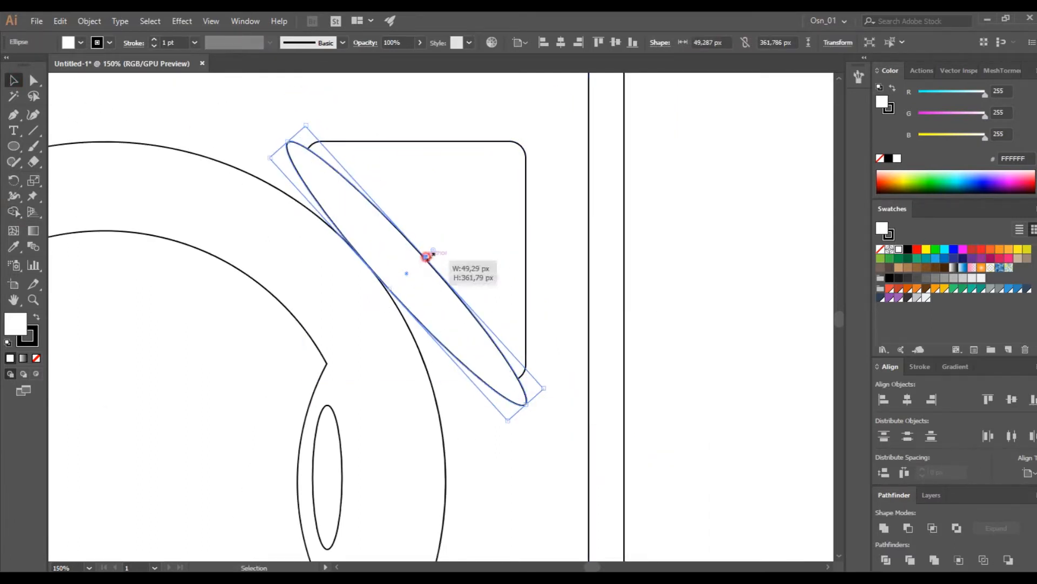
left_click_drag(427, 257, 438, 244)
left_click_drag(534, 398, 529, 394)
Subtract the tilted ellipse from the rounded triangle with Shape Builder, leaving a concave diagonal edge
left_click(496, 237, "shift")
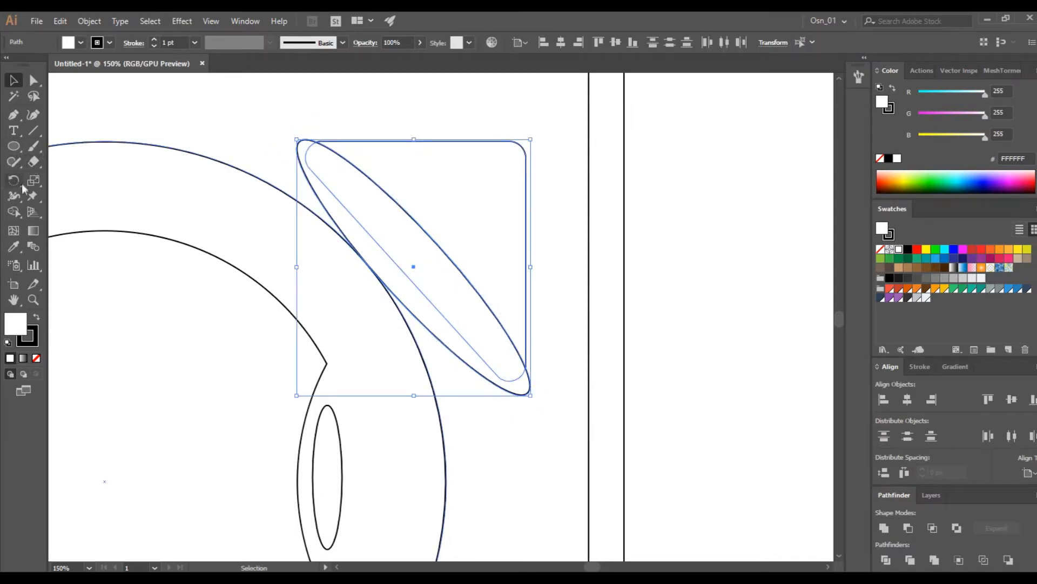
left_click(14, 212)
left_click(400, 258, "alt")
left_click(14, 81)
left_click(675, 313)
left_click(470, 212)
left_click(657, 308)
left_click(525, 354)
scroll(533, 377, "up", 4)
left_click(35, 82)
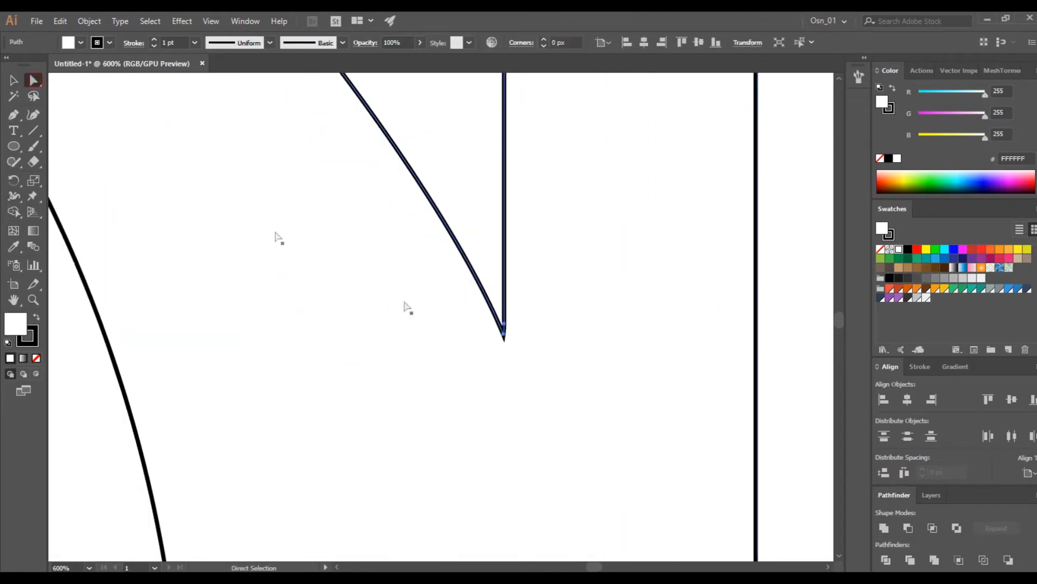
left_click(506, 335)
left_click(778, 316)
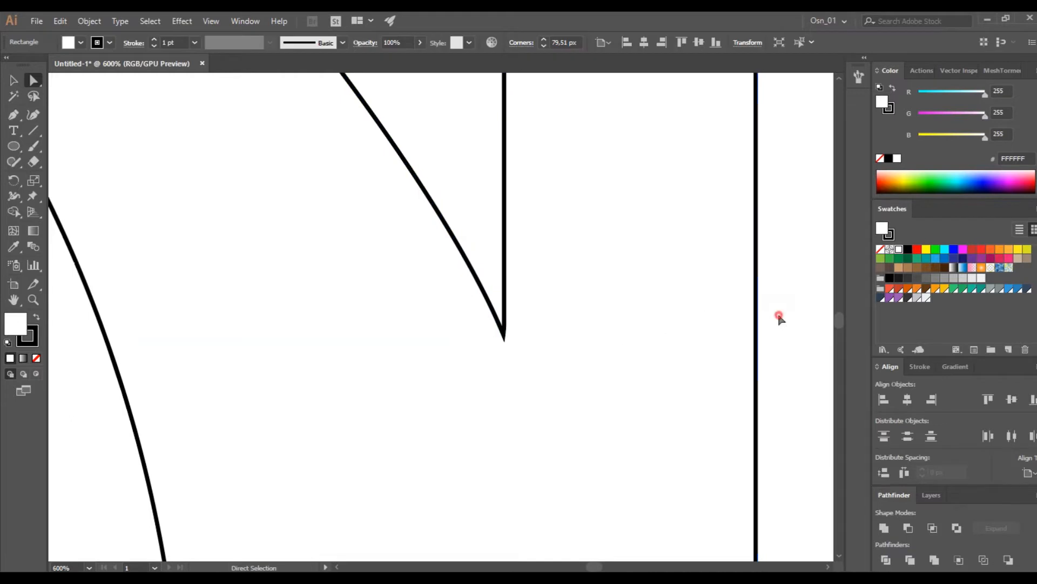
Move the concave triangle to the empty area right of the body
scroll(608, 335, "down", 5)
scroll(377, 262, "right", 3)
left_click(18, 82)
left_click_drag(473, 242, 694, 243)
scroll(698, 338, "right", 5)
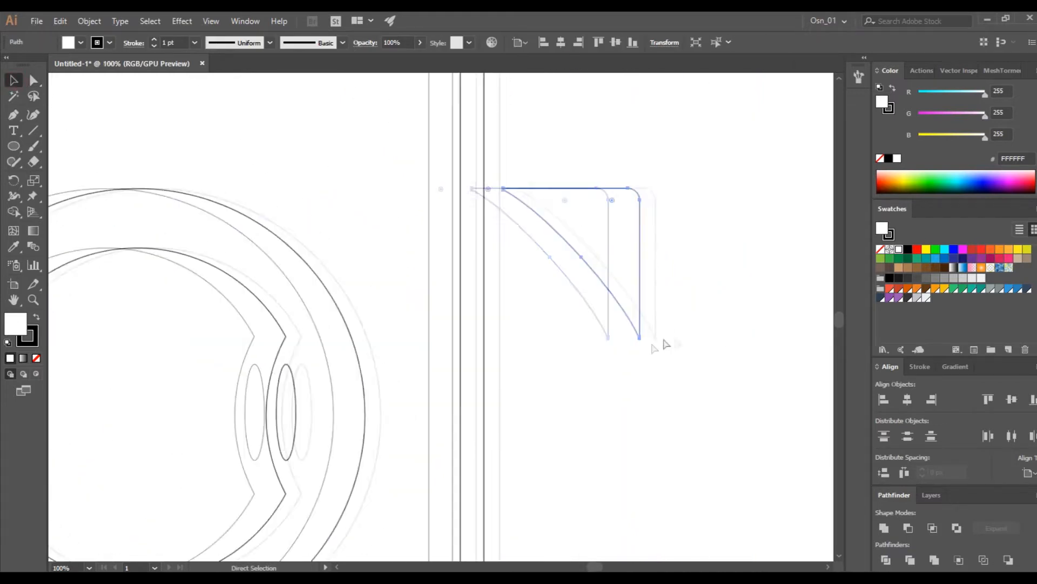
Delete the surplus anchor point at the concave triangle's lower tip and slightly round its pointed tips
scroll(680, 338, "up", 3)
left_click(35, 82)
left_click_drag(425, 353, 476, 315)
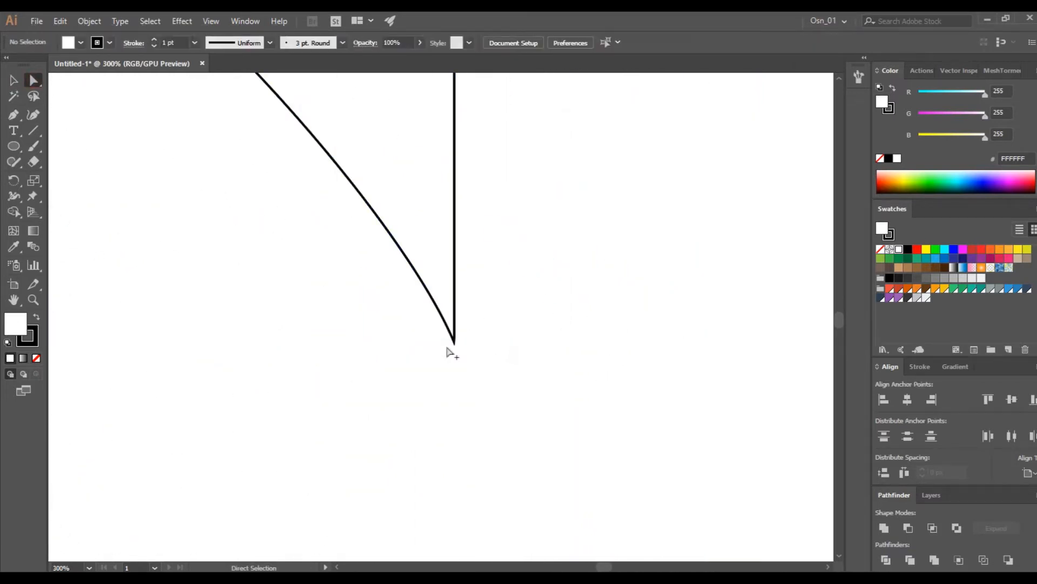
scroll(480, 321, "up", 4)
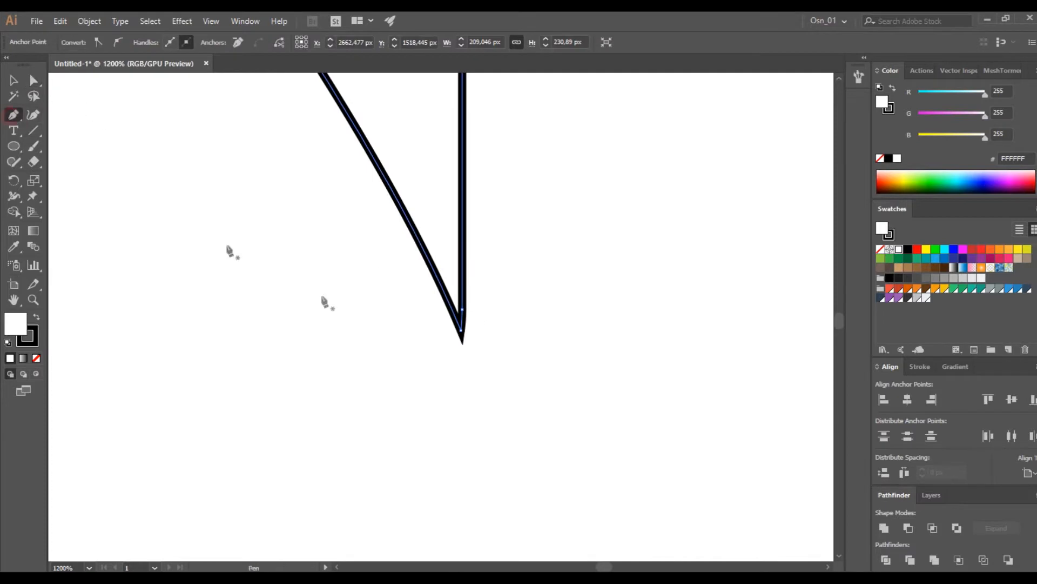
left_click(464, 310)
left_click(34, 81)
left_click_drag(458, 316, 448, 261)
scroll(404, 308, "down", 10)
scroll(360, 261, "up", 9)
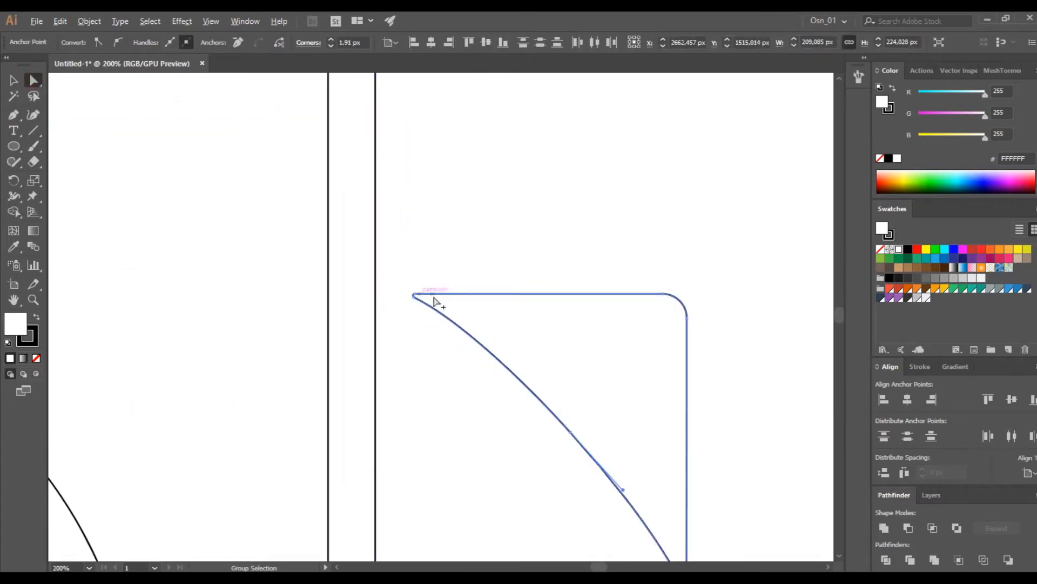
left_click(337, 303)
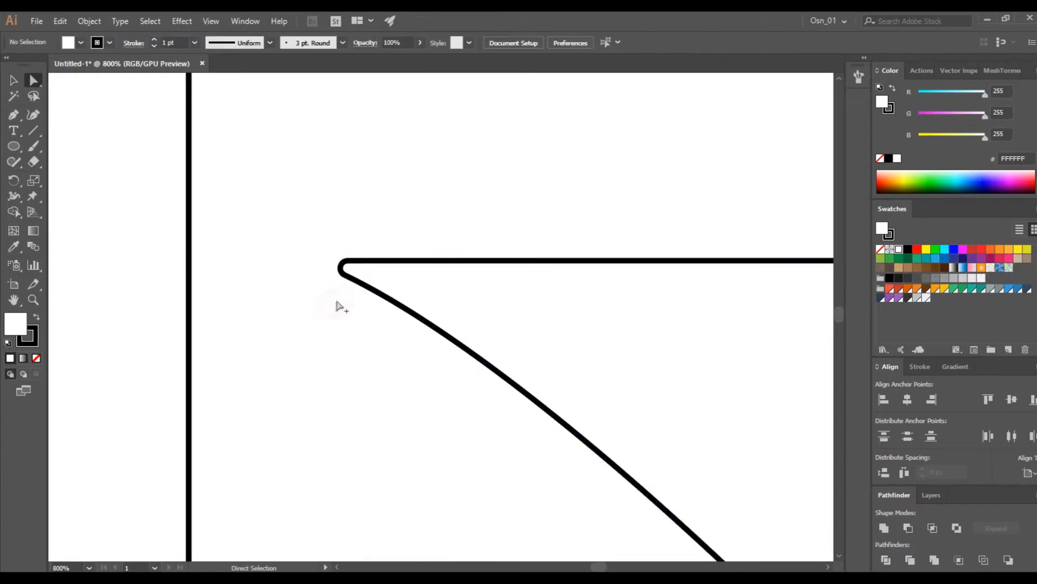
scroll(337, 304, "up", 3)
left_click(389, 151)
scroll(352, 215, "down", 9)
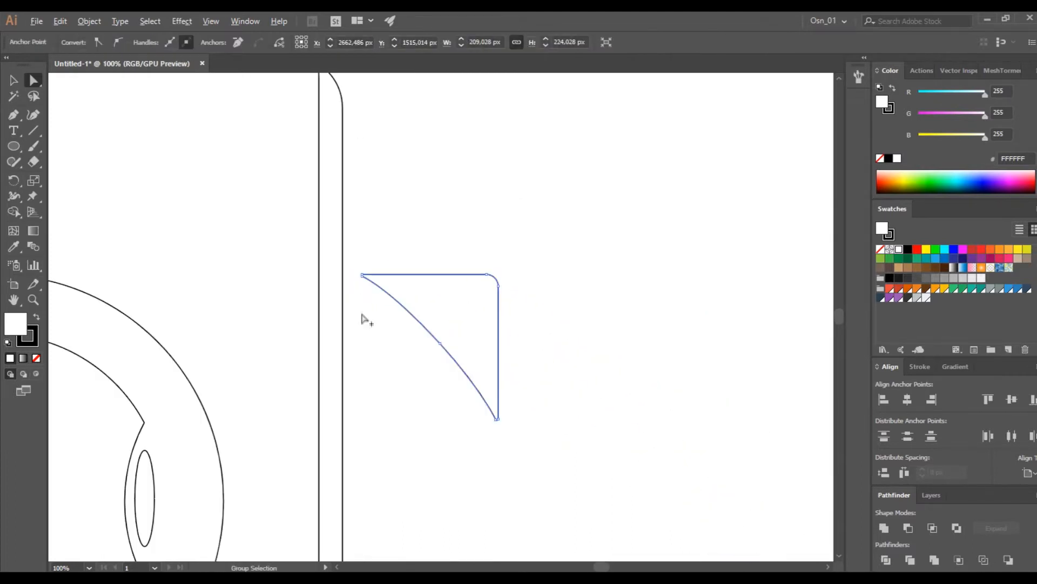
Move the concave triangle back onto the body beside the ring's upper-right edge
left_click(16, 81)
left_click(556, 256)
scroll(558, 257, "left", 5)
left_click_drag(613, 305, 373, 297)
scroll(429, 264, "down", 3)
scroll(429, 265, "up", 2)
Draw a rectangle in the body's upper-left area, duplicate it to the right, and widen the copy to form two panels
left_click_drag(16, 146, 59, 146)
mouse_move(214, 265)
left_mouse_down()
mouse_move(250, 212)
mouse_move(552, 185)
mouse_move(354, 188)
left_mouse_up()
key("v")
left_click_drag(240, 222, 439, 227)
left_click_drag(505, 228, 619, 227)
Round the corners of both upper panels together
left_click(296, 213, "shift")
left_click_drag(223, 198, 232, 206)
left_click(133, 124)
Nudge both rounded panels up toward the body's top edge
left_click(263, 228)
left_click(395, 227, "shift")
key("shift+Up")
key("shift+Up")
key("Up")
key("Up")
key("Up")
key("Up")
key("Up")
key("Up")
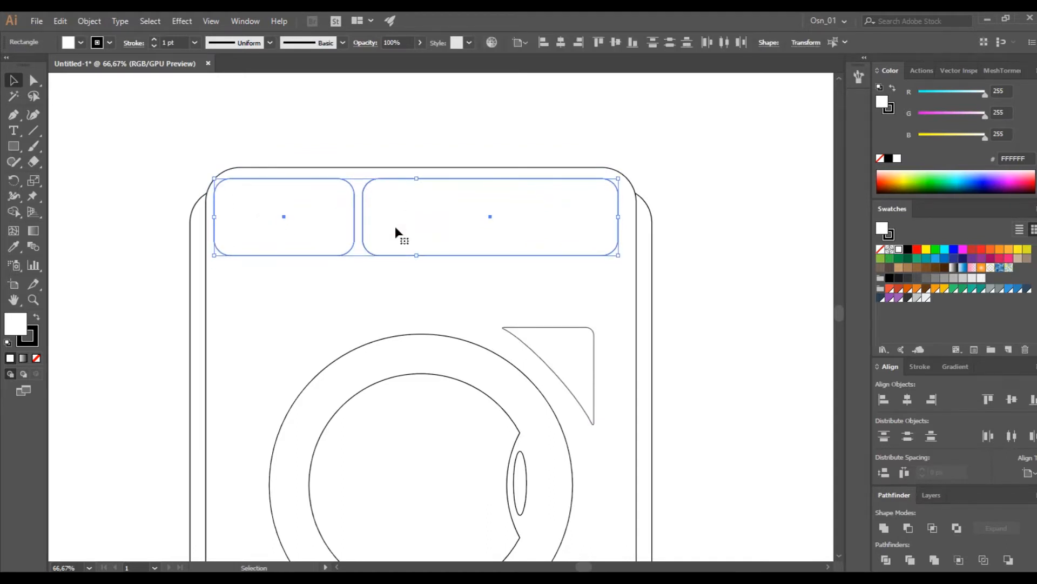
Nudge both rounded upper panels right so they sit centred across the body
key("Right")
key("Right")
key("Right")
key("Right")
key("Right")
key("Right")
key("Right")
left_click(294, 200)
left_click(461, 216)
left_click(439, 113)
left_click(395, 218)
left_click(317, 217, "shift")
left_click(1028, 473)
left_click(988, 488)
left_click(751, 293)
Draw a flat ellipse under the left panel and send it behind so only a curved lip shows below the panel
scroll(255, 205, "up", 2)
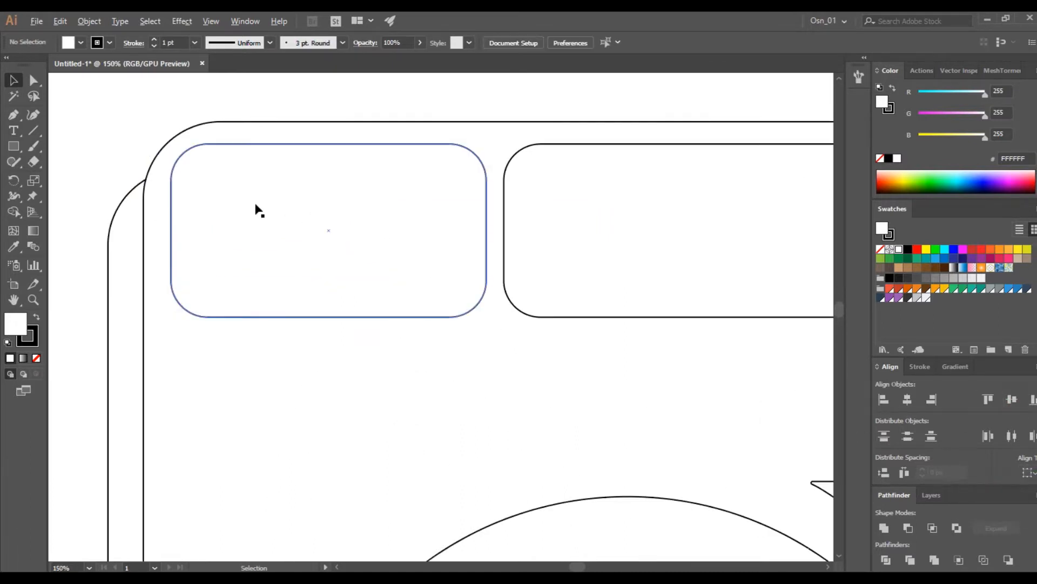
left_click_drag(12, 147, 45, 178)
left_click_drag(192, 349, 467, 406)
key("v")
left_click_drag(366, 383, 373, 336)
key("super+space")
key("ctrl+bracketleft")
key("ctrl+bracketleft")
left_click_drag(463, 317, 457, 319)
scroll(433, 324, "down", 1)
left_click(386, 149)
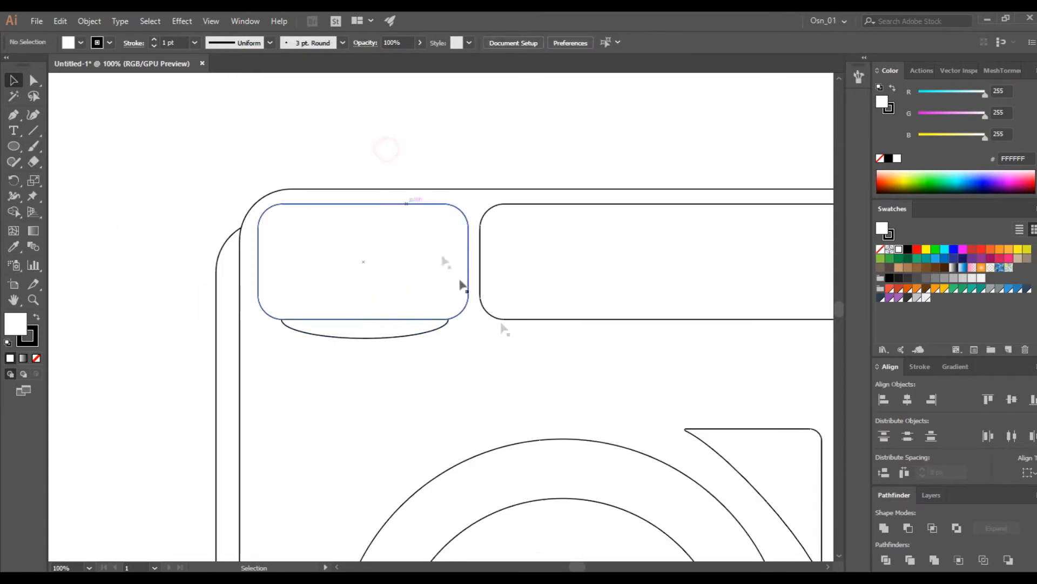
Draw a small circle about 30 px across and a larger one about 114 px across on the canvas beside the body
scroll(389, 335, "right", 2)
left_click(312, 138)
scroll(306, 285, "up", 1)
scroll(309, 285, "up", 1)
scroll(312, 284, "down", 3)
scroll(312, 285, "right", 6)
scroll(331, 285, "up", 1)
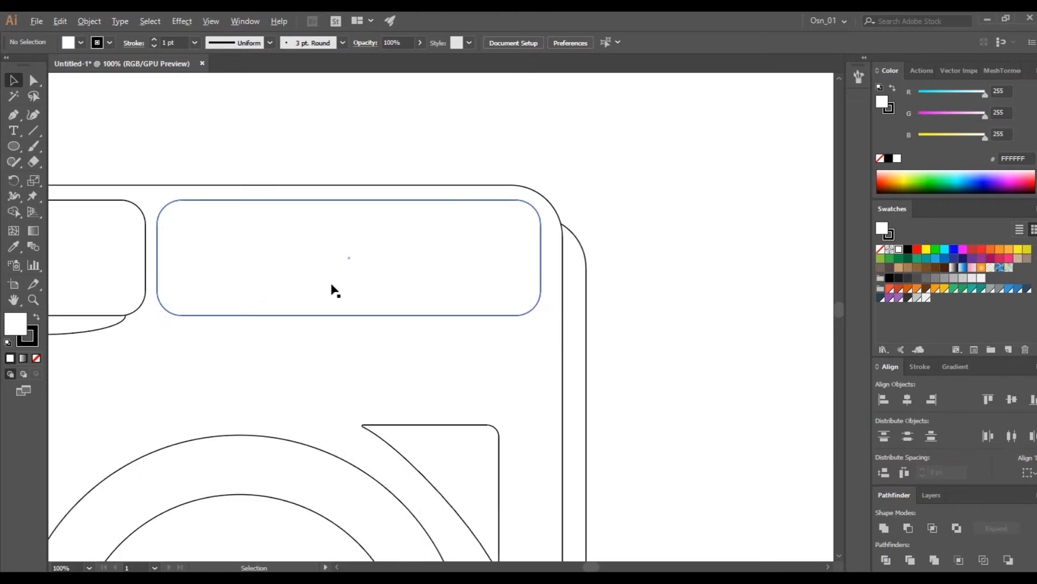
scroll(602, 278, "down", 3)
scroll(672, 297, "up", 3)
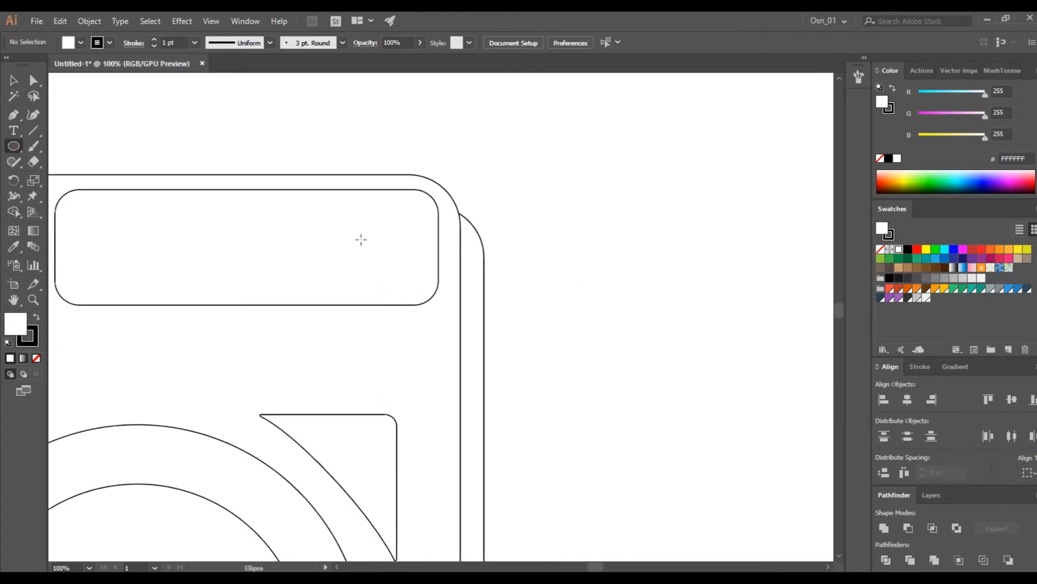
left_click_drag(586, 293, 586, 292)
mouse_move(605, 371)
left_mouse_down()
mouse_move(657, 439)
mouse_move(679, 444)
left_mouse_up()
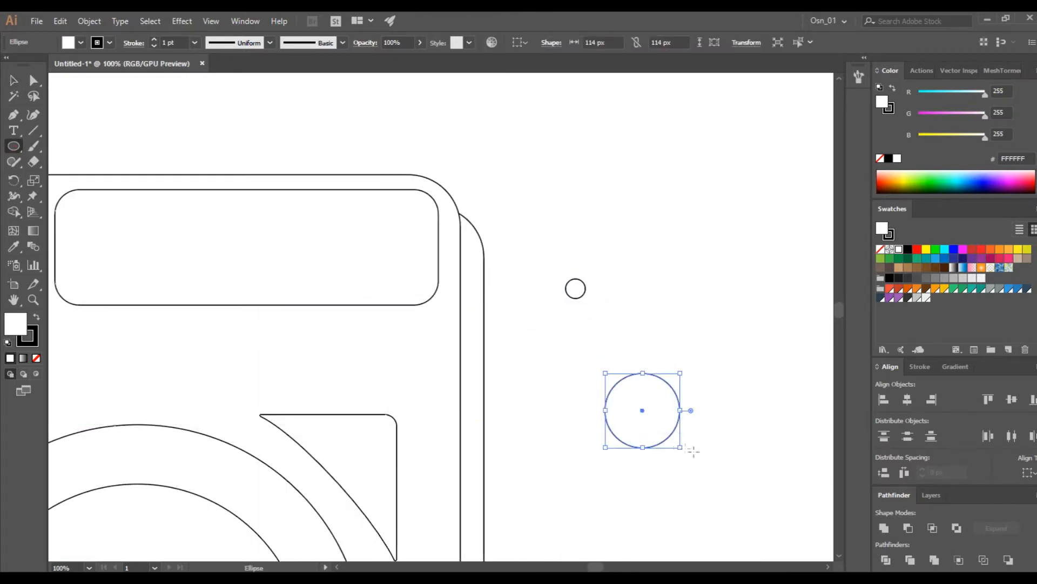
Duplicate the larger circle in place and shrink the copy concentrically to about 77 px
scroll(692, 449, "up", 1)
scroll(669, 420, "up", 1)
left_click(15, 81)
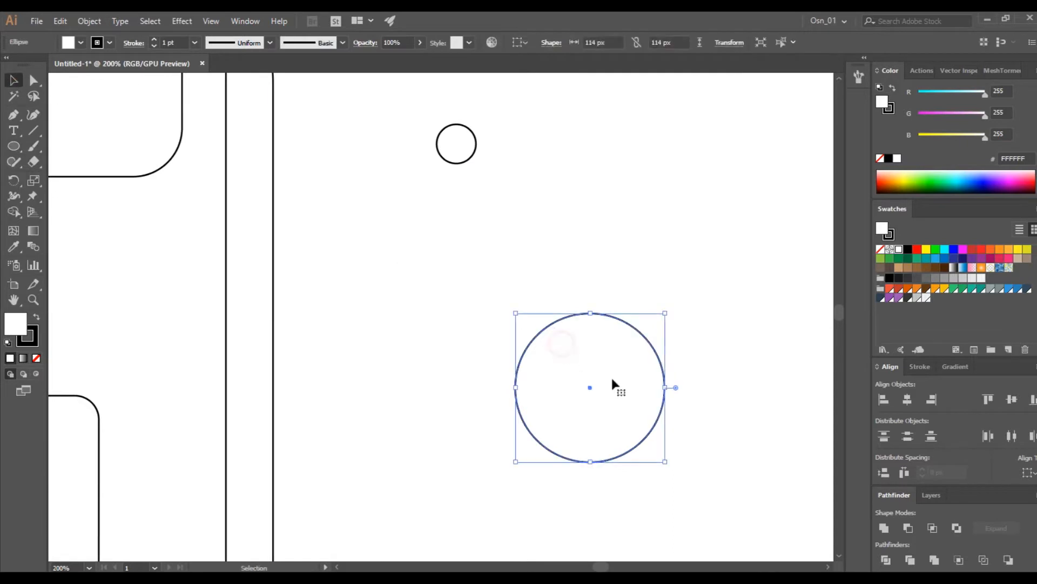
key("ctrl+c")
key("ctrl+f")
left_click_drag(666, 313, 641, 337)
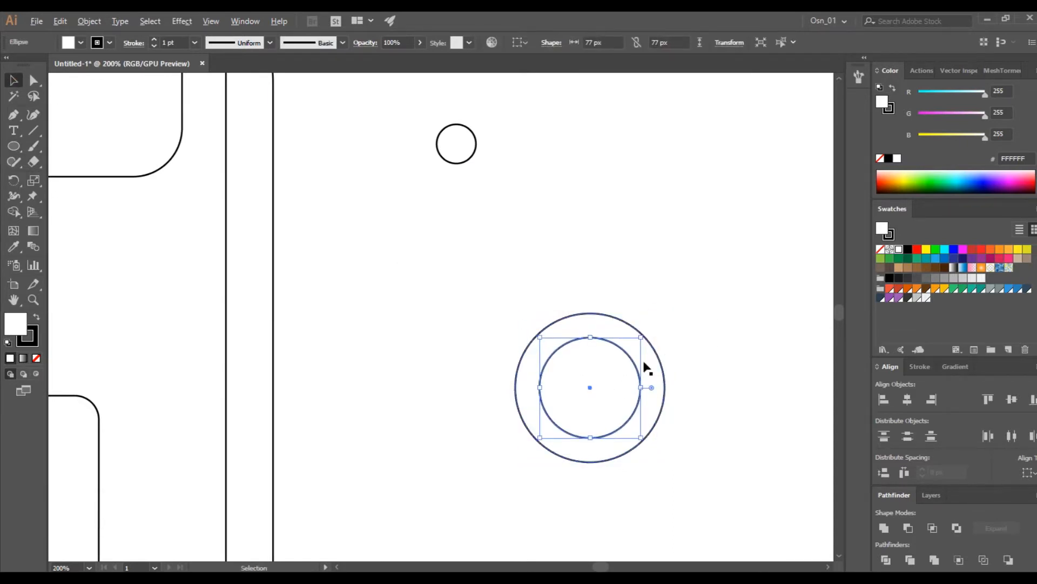
Draw a narrow upright rectangle about 22 by 100 px beside the concentric circles and fully round its ends
scroll(644, 365, "up", 1)
left_click(14, 146)
left_click(79, 146)
mouse_move(226, 222)
left_mouse_down()
mouse_move(278, 398)
mouse_move(269, 417)
left_mouse_up()
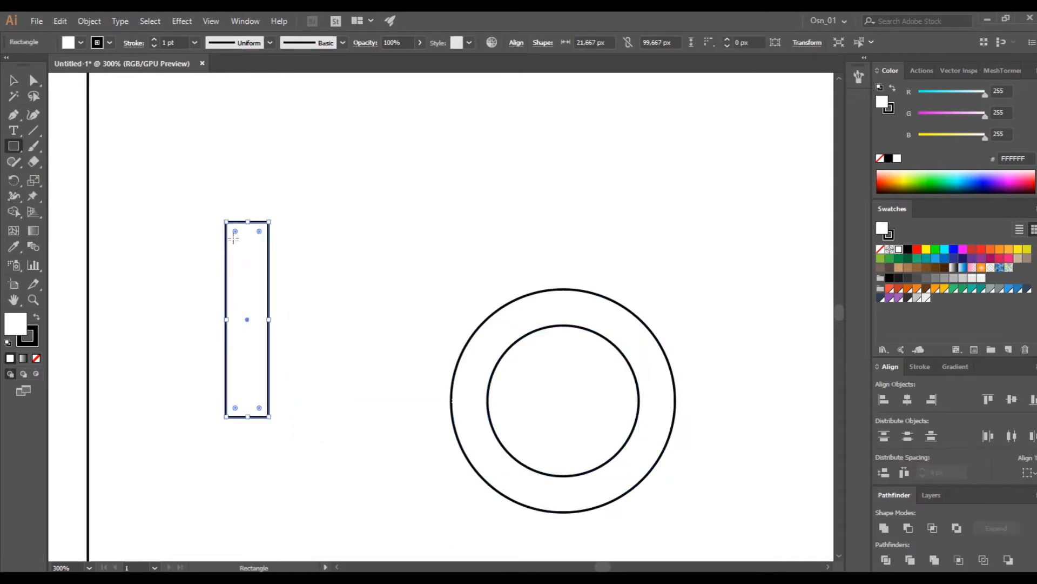
left_click(176, 160)
left_click(246, 282)
Rotate the rounded bar to a 45° diagonal and centre it on the concentric circles
left_click_drag(278, 215, 321, 247)
left_click(338, 249)
left_click_drag(270, 282, 585, 370)
key("ctrl+a")
left_click(905, 404)
left_click(1013, 404)
left_click(661, 343)
Place an 8 px circle centred on the outer circle's top point and bring it to the front
scroll(567, 274, "down", 2)
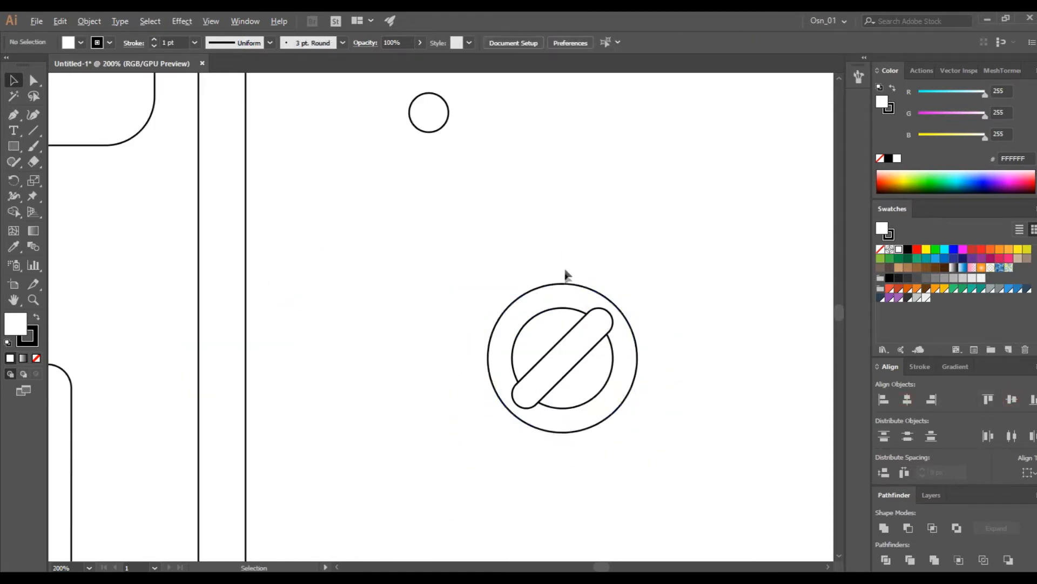
left_click_drag(426, 133, 564, 309)
scroll(557, 227, "up", 1)
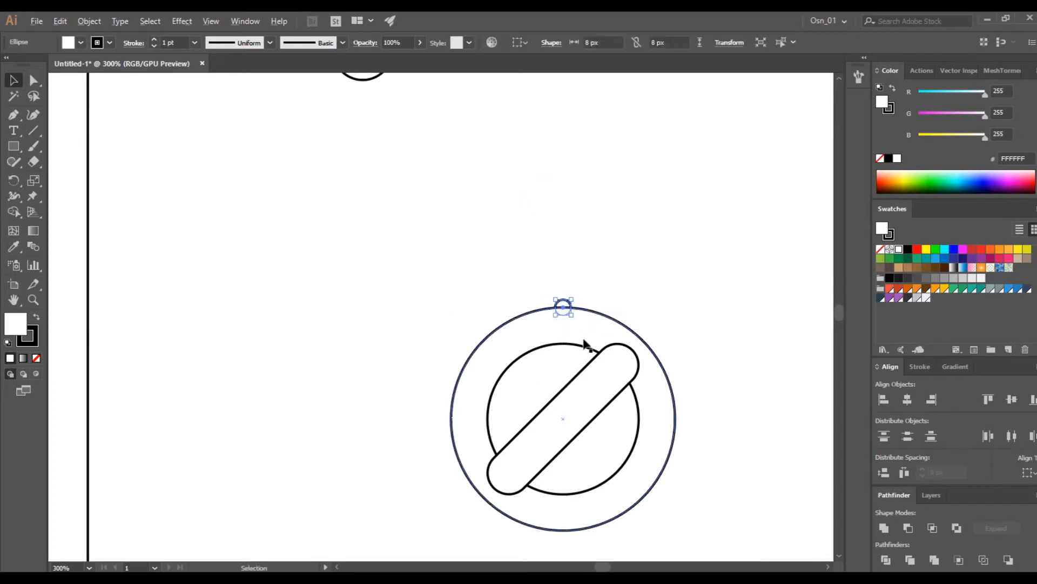
scroll(590, 343, "up", 1)
key("ctrl+shift+bracketright")
scroll(604, 325, "down", 1)
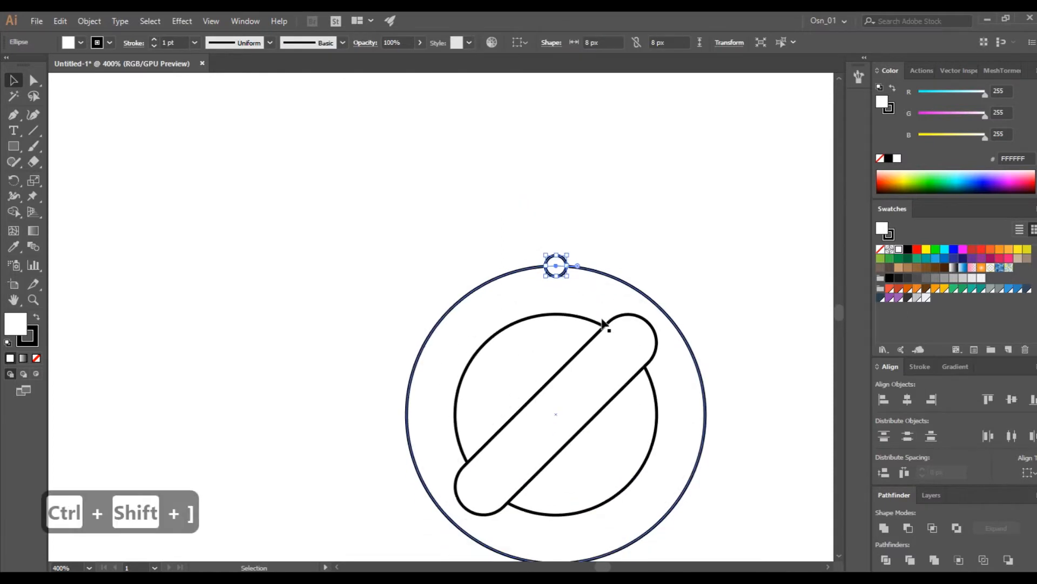
Make a copy of the 8 px circle rotated 36° about the dial's centre
key("r")
key("ctrl")
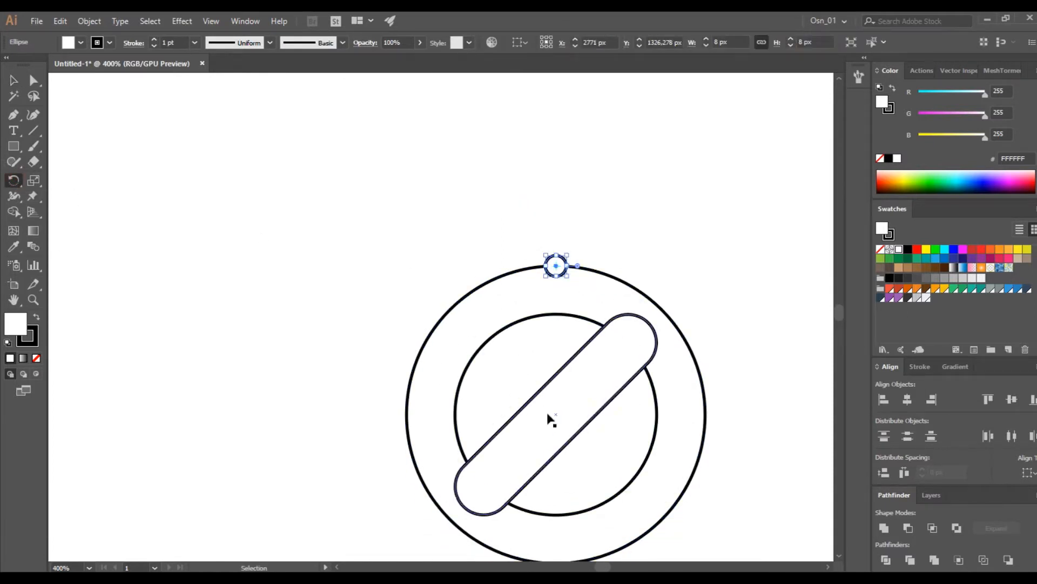
left_click(556, 415, "alt")
left_click_drag(736, 320, 722, 289)
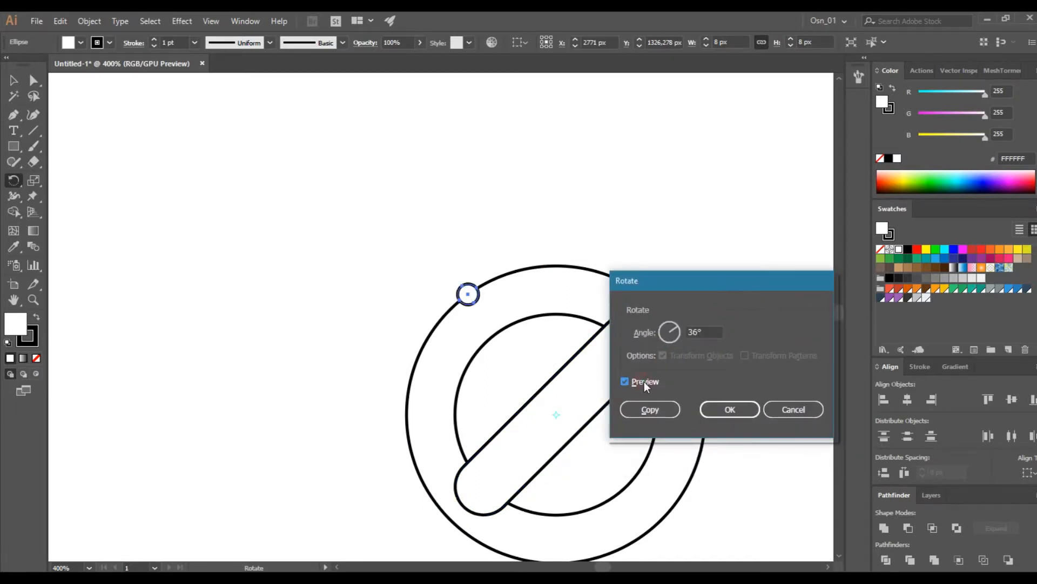
left_click(650, 409)
Repeat the 36° rotated copy until ten small circles are spread evenly around the dial
key("ctrl+d")
key("ctrl+d")
key("ctrl+d")
key("ctrl+d")
key("ctrl+d")
key("ctrl+d")
key("ctrl+d")
key("ctrl+d")
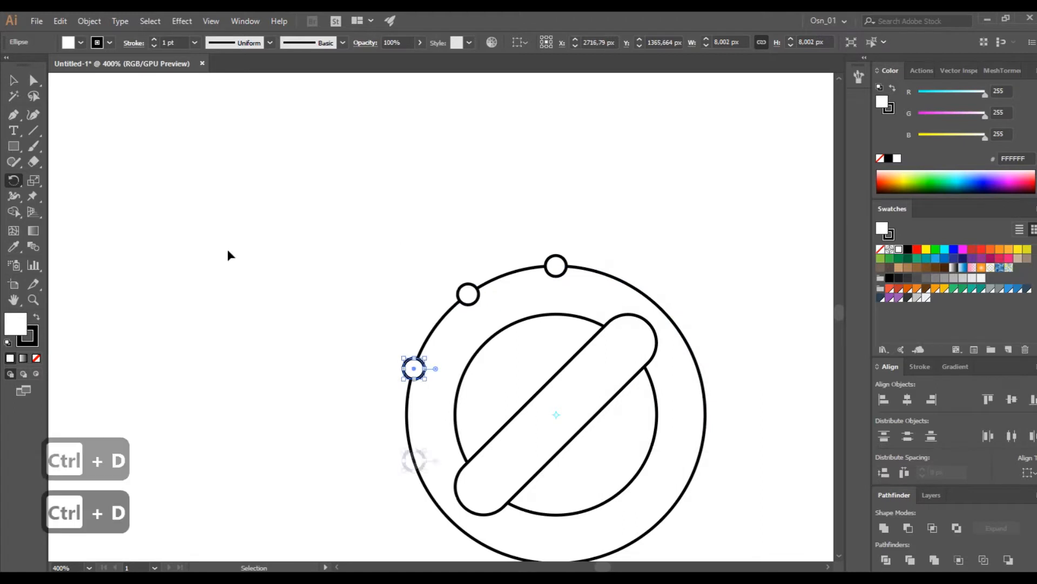
left_click(14, 81)
left_click(324, 216)
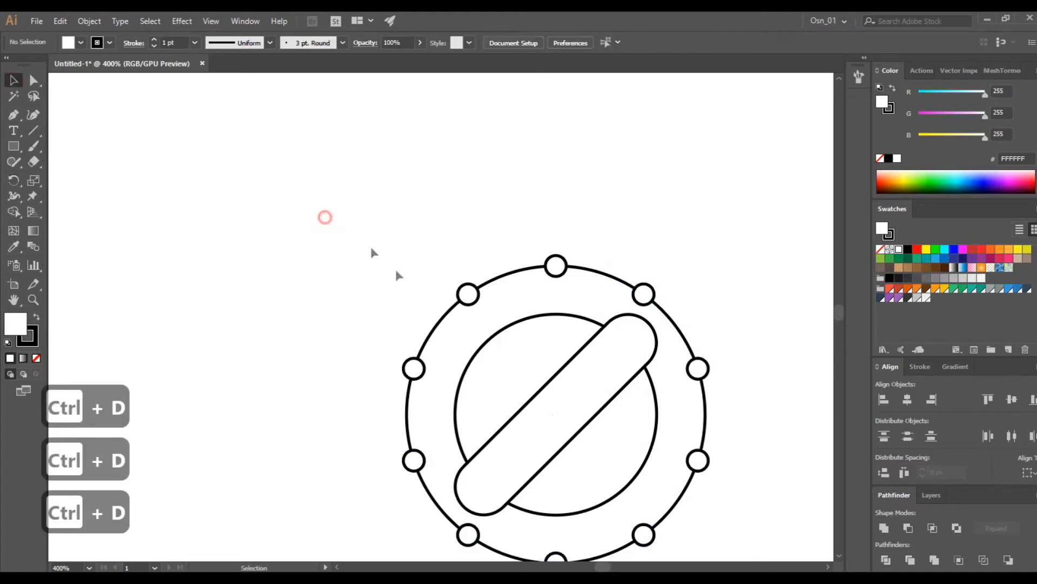
Shrink the dial's outer circle to fit inside the ring of dots and group the whole dial
key("ctrl+minus")
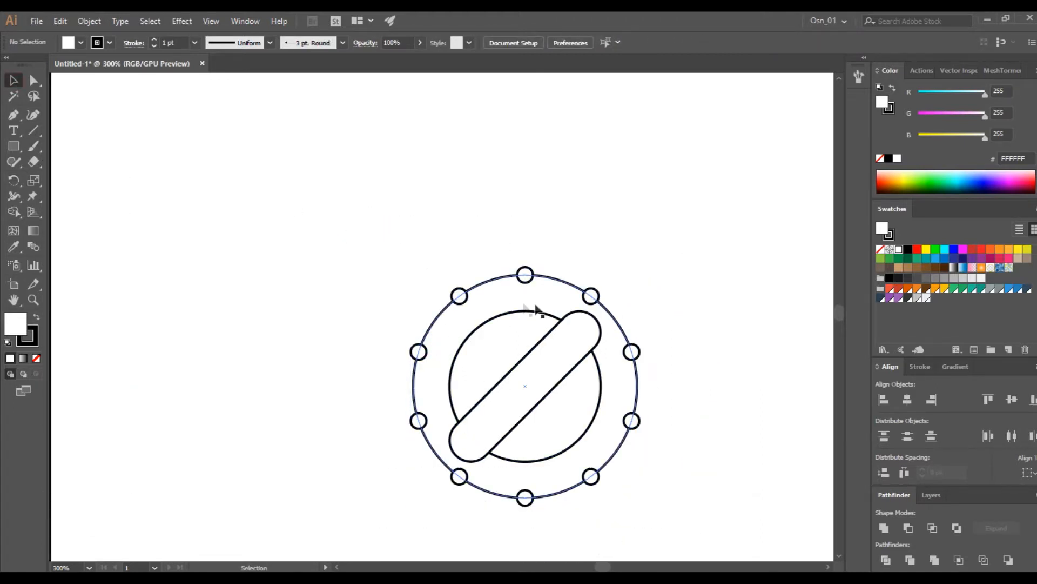
left_click(607, 309)
left_click_drag(637, 276, 618, 290)
left_click(316, 249)
left_click_drag(559, 530, 684, 519)
key("ctrl+g")
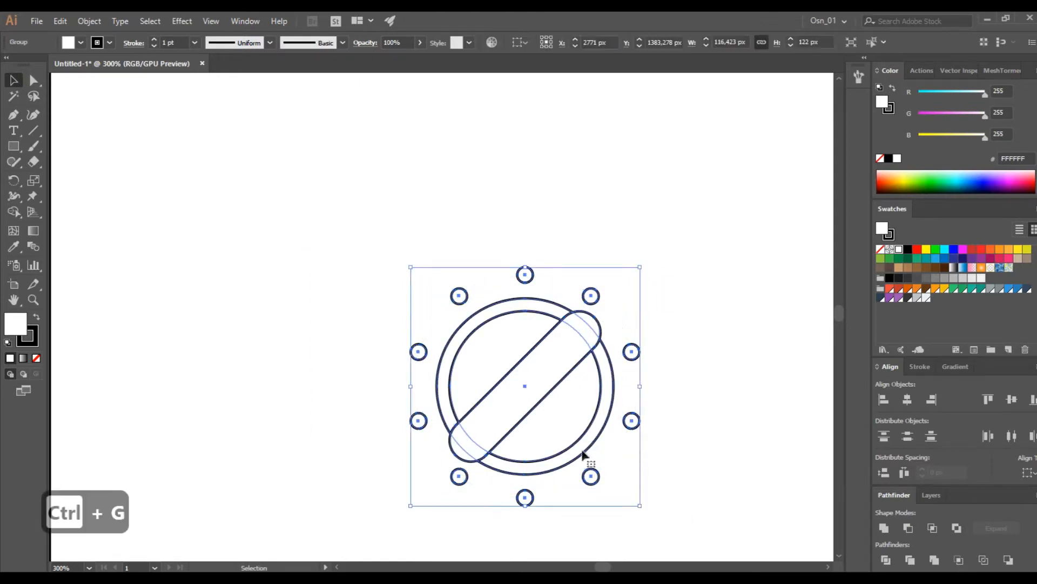
Place the scaled-down dial at the right end of the wide upper panel, with a duplicate on the canvas beside the body
scroll(575, 447, "down", 3)
scroll(574, 446, "left", 3)
left_click(680, 435)
key("ctrl+c")
key("ctrl+v")
left_click_drag(680, 435, 418, 277)
left_click(651, 382)
left_click(692, 341)
left_click_drag(750, 273, 721, 293)
scroll(736, 338, "up", 4)
left_click(707, 430)
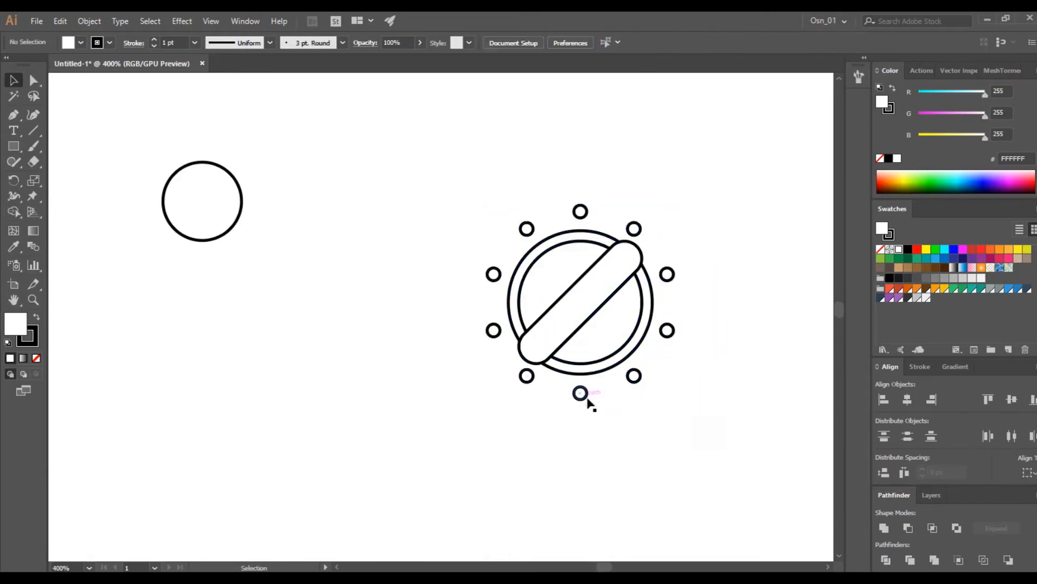
Isolate the duplicate dial group and delete all its dots except the top one
double_click(633, 227)
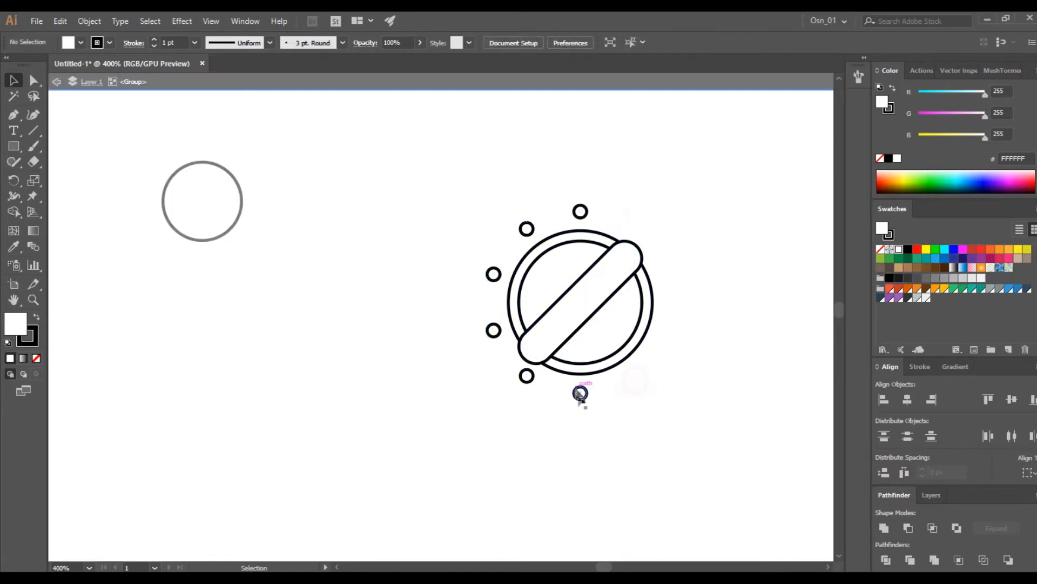
left_click(494, 324)
key("Delete")
left_click(494, 275)
key("Delete")
left_click(527, 229)
key("Delete")
Make a copy of the remaining top dot rotated 15° about the duplicate dial's centre
left_click(580, 212)
scroll(584, 241, "up", 3)
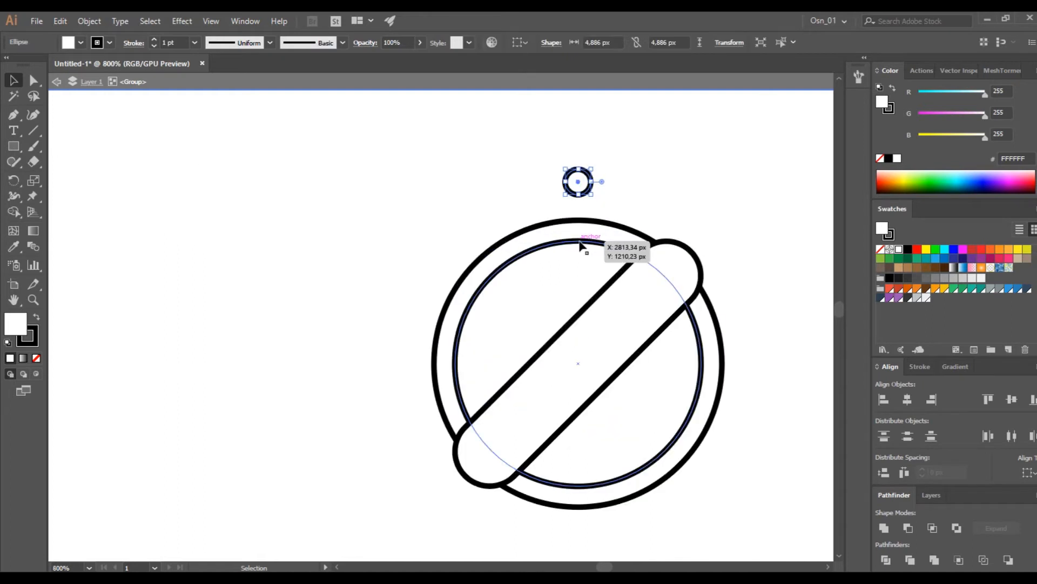
left_click(14, 182)
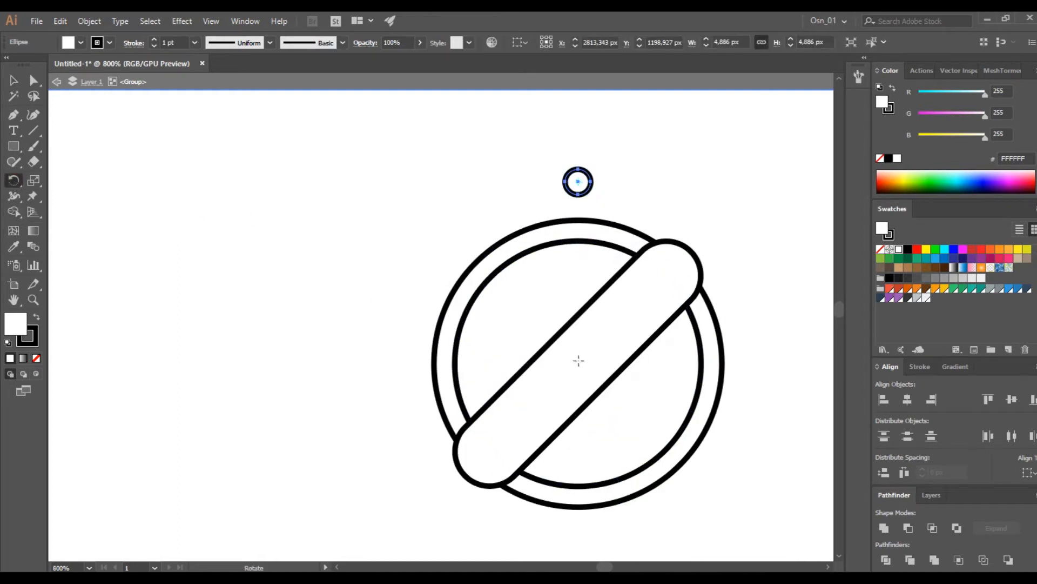
key("v")
left_click(578, 364, "alt")
left_click_drag(682, 282, 219, 196)
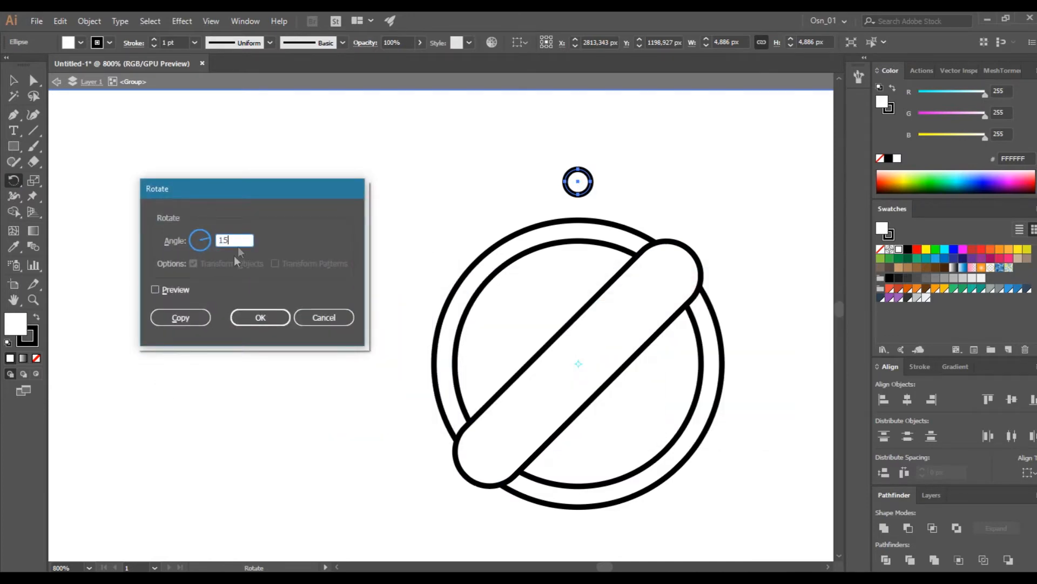
left_click(167, 290)
left_click(178, 317)
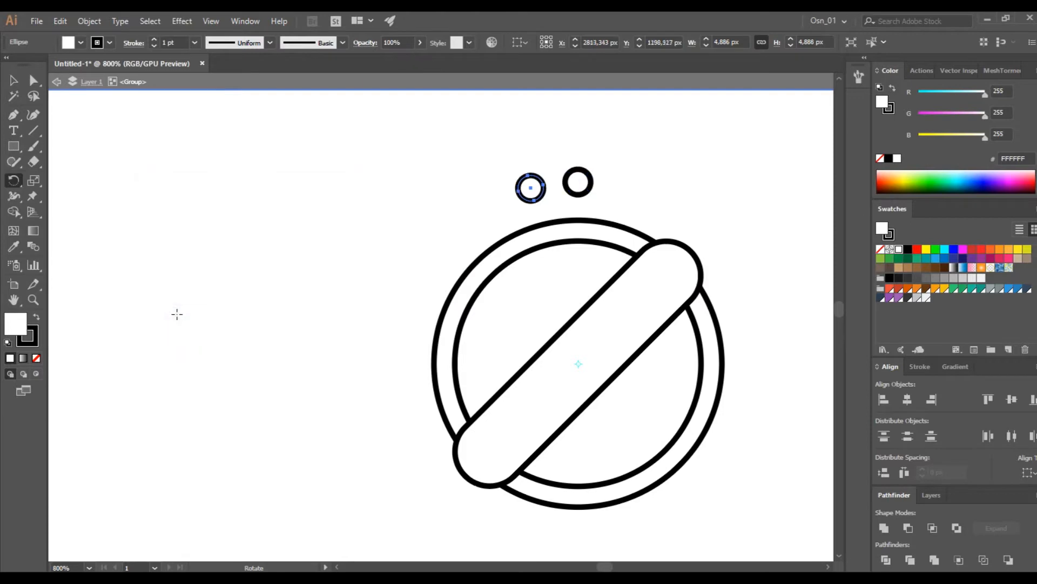
Repeat the 15° rotated copy until the dots form a full ring around the duplicate dial
key("ctrl+d")
key("ctrl+d")
key("ctrl+d")
key("ctrl+d")
key("ctrl+d")
key("ctrl+d")
key("ctrl+d")
key("ctrl+d")
key("ctrl+d")
key("ctrl+d")
key("ctrl+d")
key("ctrl+d")
key("ctrl+d")
key("ctrl+d")
key("ctrl+d")
key("ctrl+d")
key("ctrl+d")
key("ctrl+d")
key("ctrl+d")
key("ctrl+d")
key("ctrl+d")
key("ctrl+d")
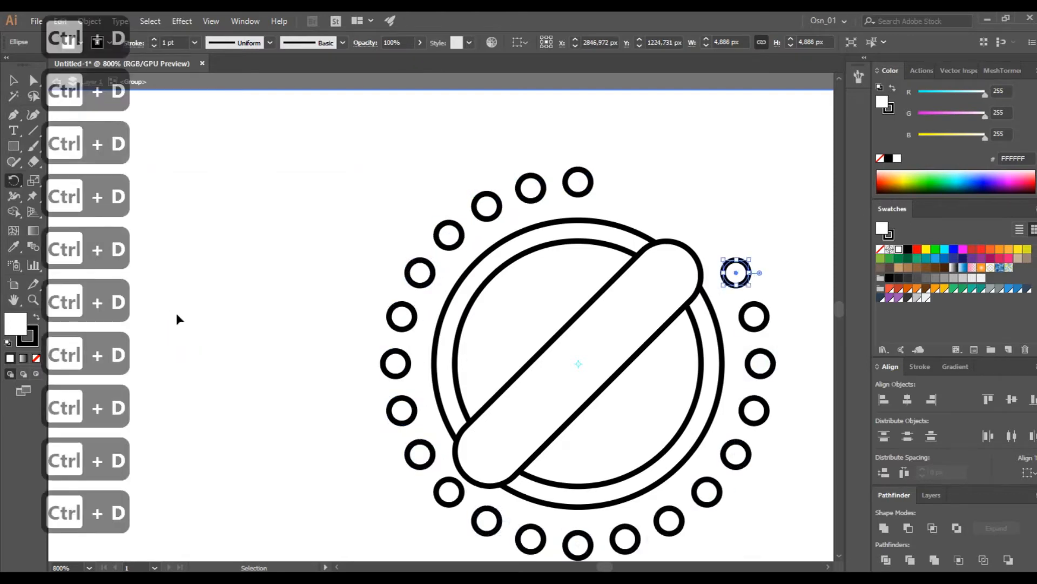
left_click(14, 81)
left_click(354, 336)
Delete the lower dots and alternate upper ones, leaving six evenly spaced dots over the top of the duplicate dial
scroll(357, 340, "down", 3)
scroll(319, 311, "right", 2)
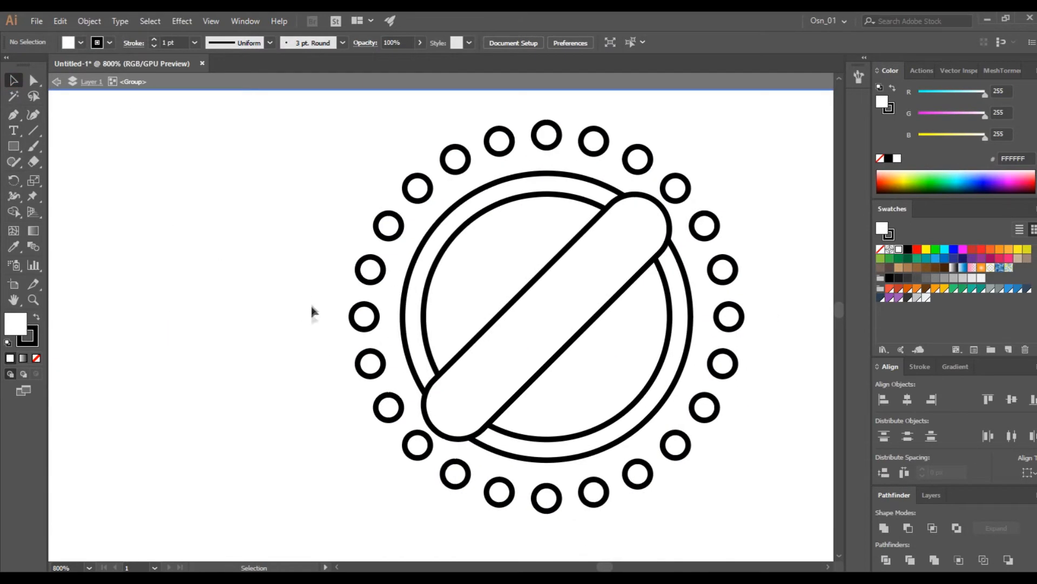
left_click_drag(360, 385, 377, 430)
key("Delete")
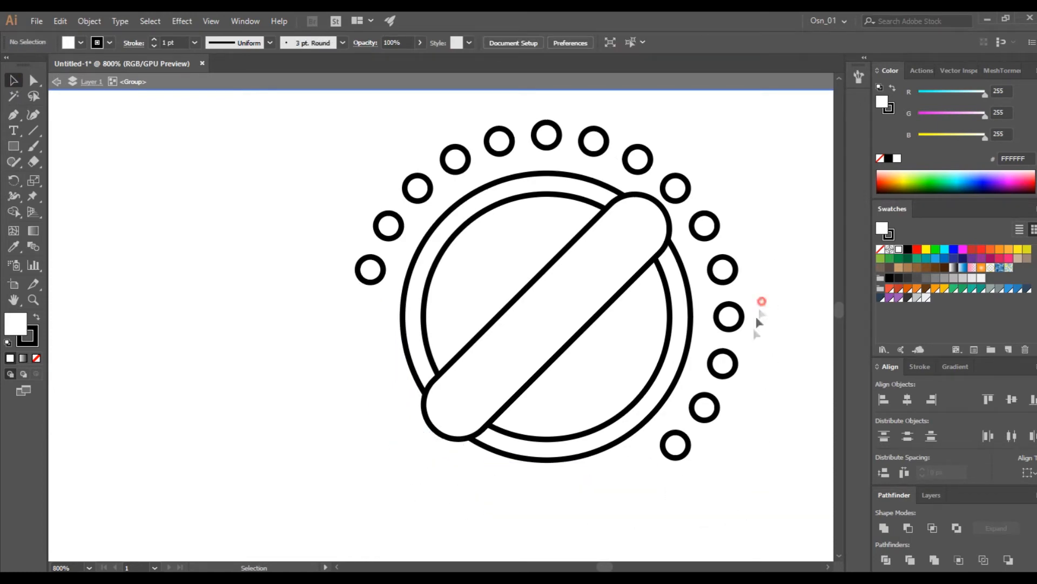
left_click_drag(762, 307, 728, 431)
key("Delete")
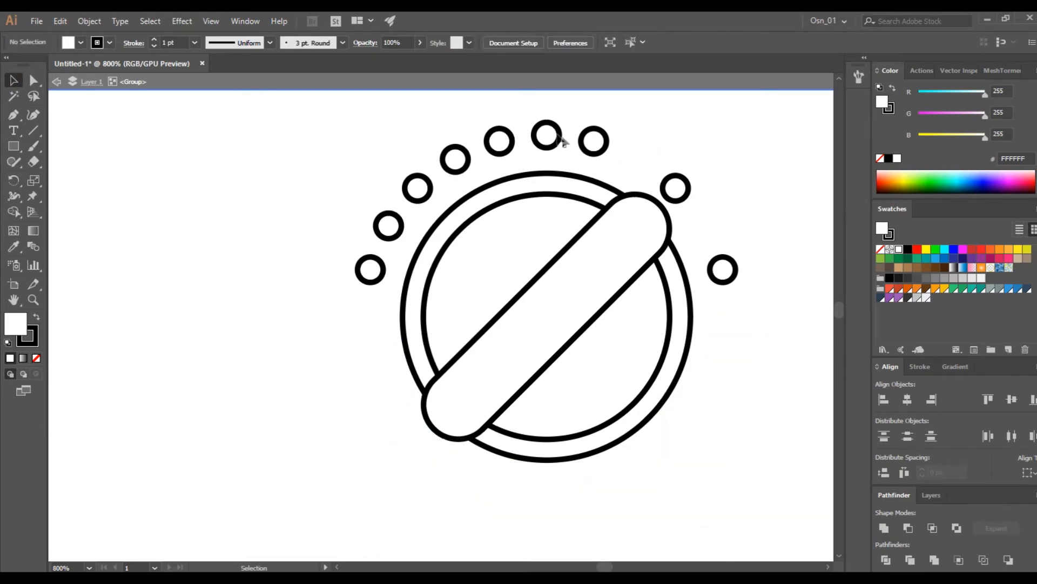
left_click(467, 157)
key("Delete")
scroll(310, 345, "down", 2)
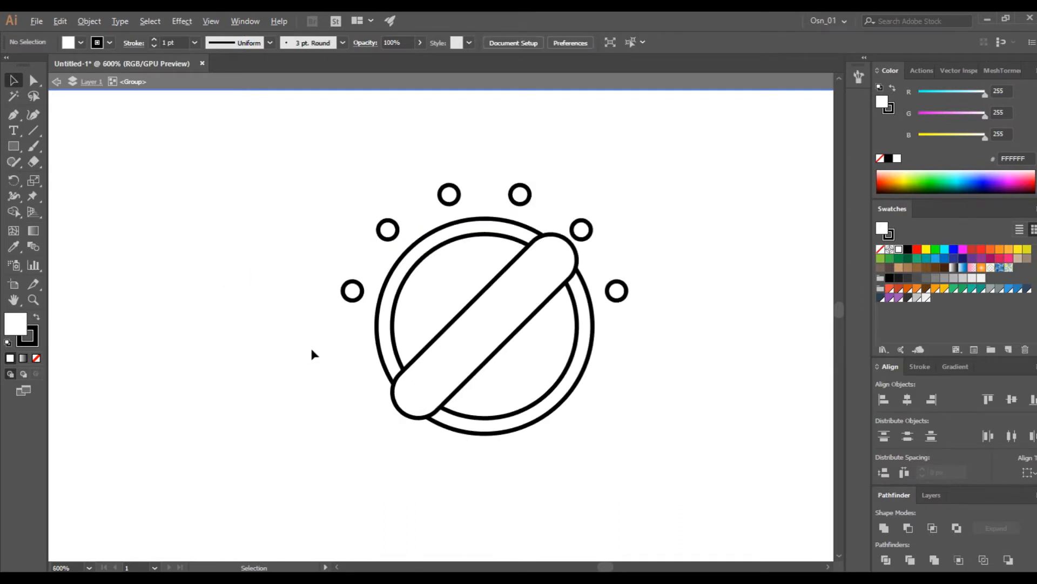
Shrink the six-dot dial to about 27 by 24 px and group its parts
left_click_drag(269, 222, 557, 437)
left_click(600, 344)
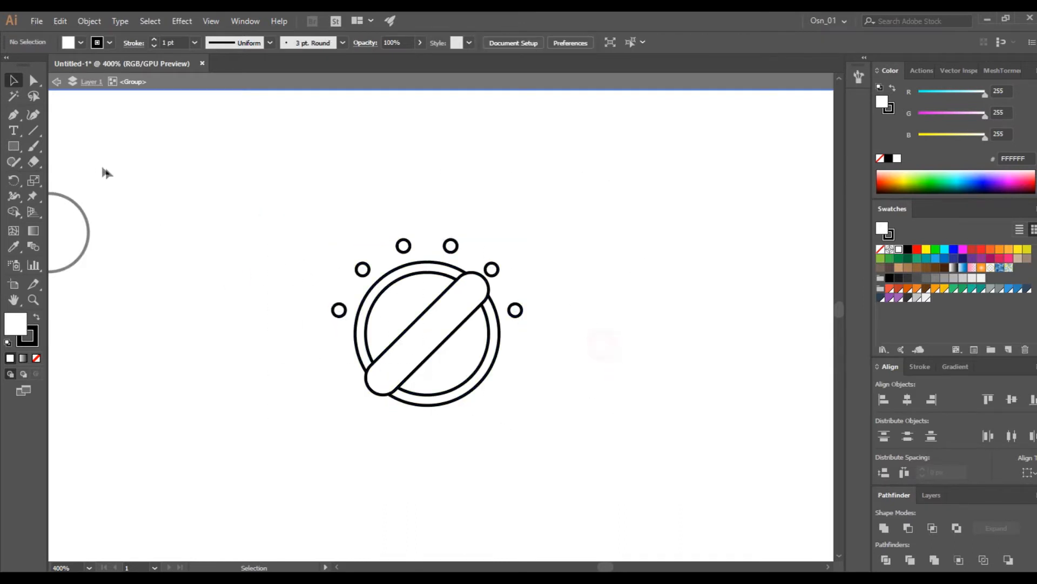
left_click(296, 318)
left_click(557, 321)
left_click_drag(567, 442, 572, 433)
left_click_drag(523, 241, 403, 342)
scroll(455, 395, "left", 2)
key("ctrl+g")
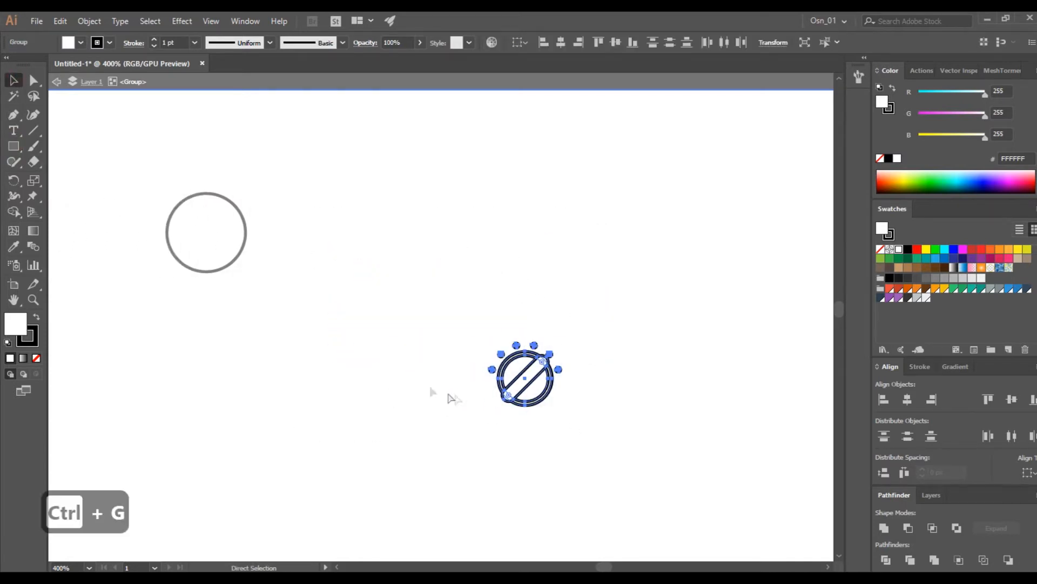
Leave group isolation and enlarge the six-dot dial to about 58 by 51 px
left_click(389, 392)
scroll(389, 391, "down", 4)
left_click_drag(456, 385, 388, 427)
scroll(389, 427, "left", 4)
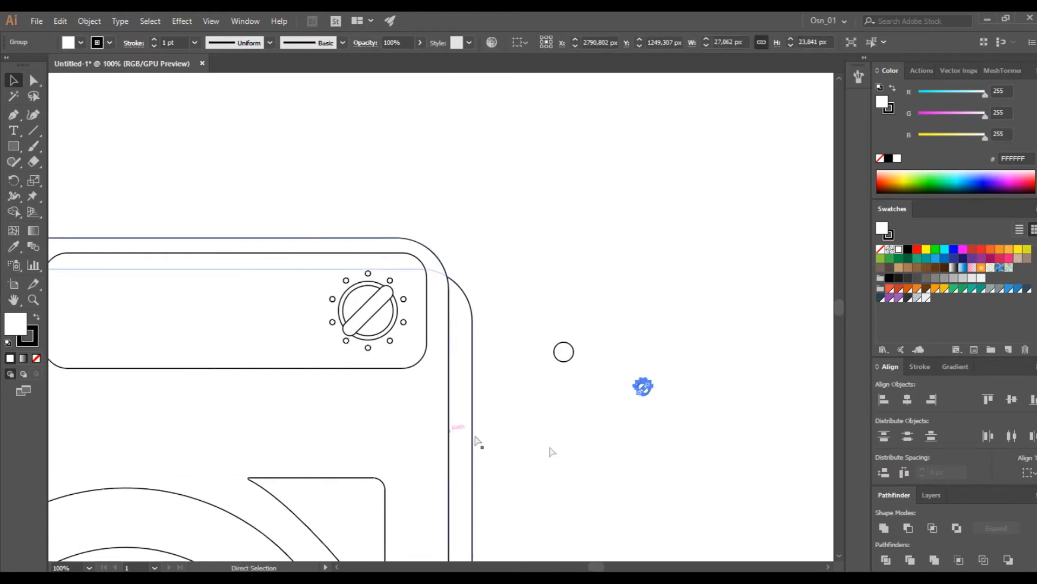
left_click_drag(654, 376, 674, 374)
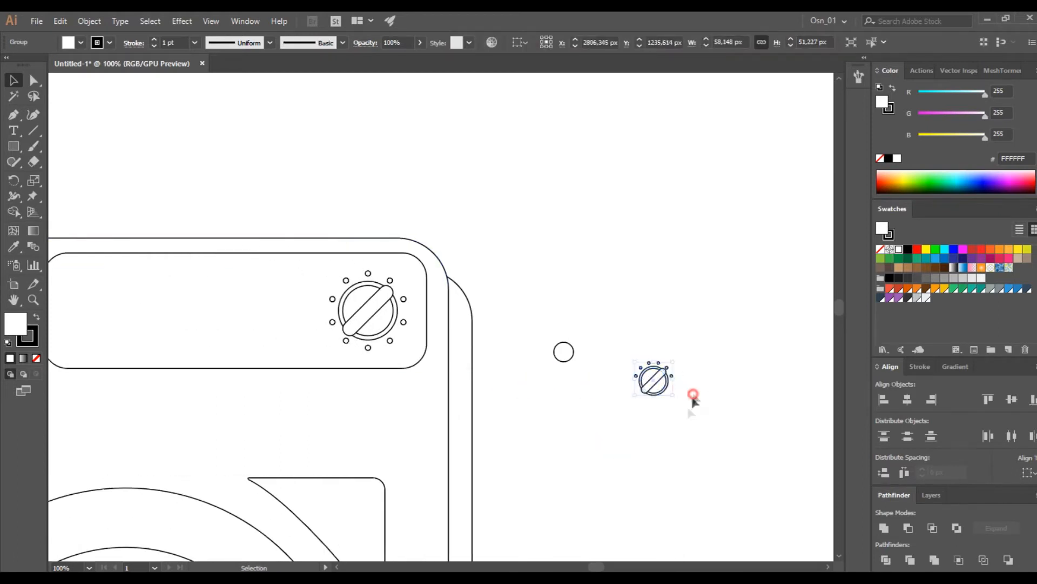
Move the six-dot dial to the lower-left area of the wide panel and place the 30 px circle directly above it
scroll(703, 389, "left", 2)
left_click_drag(744, 380, 172, 338)
left_click_drag(658, 352, 173, 289)
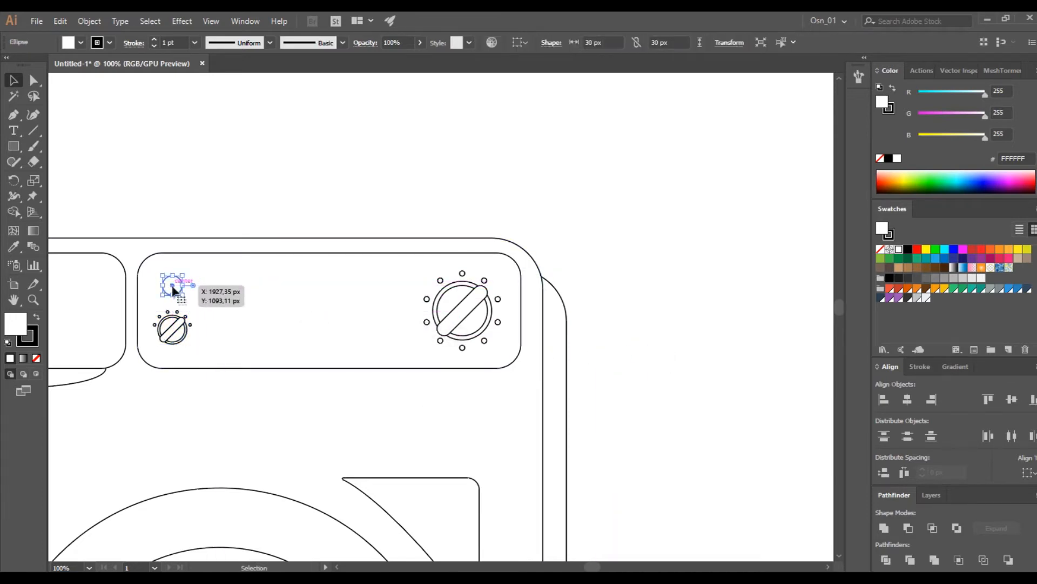
Draw a rectangle 78 by 31 px above the wide panel and round its corners to 14 px
left_click(285, 209)
scroll(270, 208, "left", 2)
mouse_move(291, 202)
left_mouse_down()
mouse_move(353, 223)
mouse_move(343, 222)
left_mouse_up()
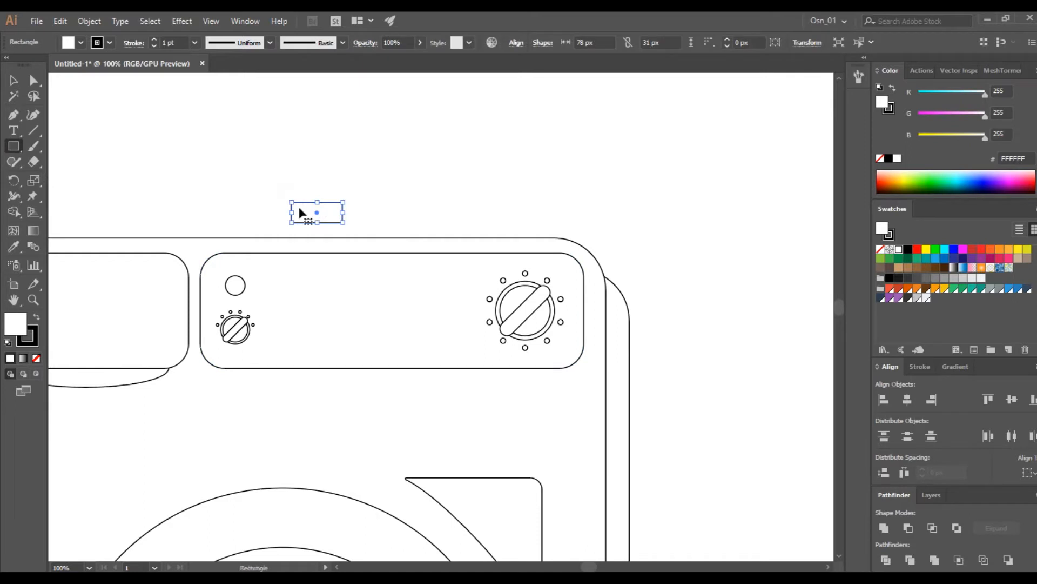
scroll(289, 213, "up", 2)
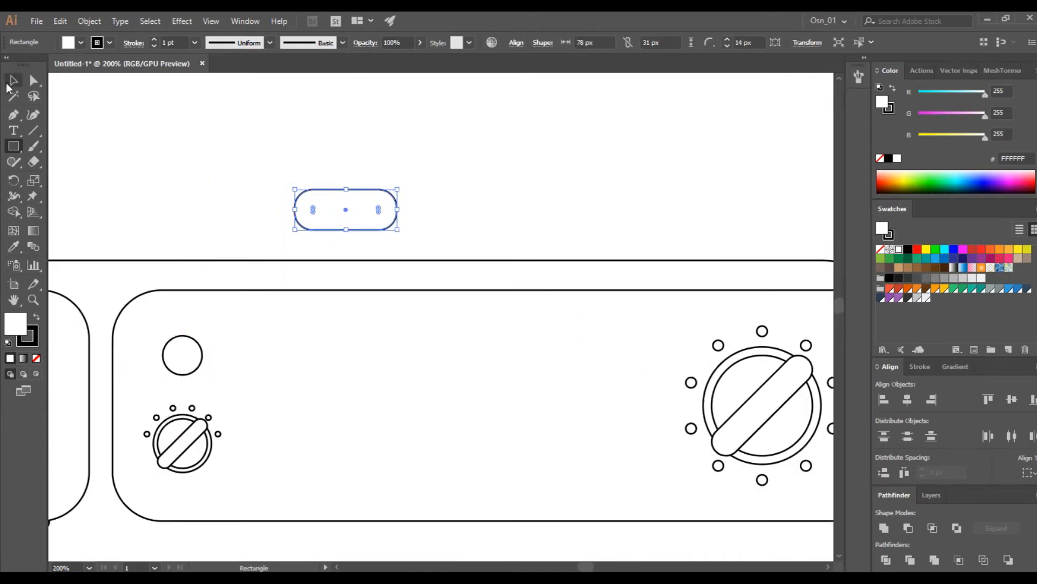
left_click(8, 85)
left_click(250, 158)
Build a push button from the pill shape and a narrower centred copy, grouped and placed in the wide panel
scroll(312, 211, "up", 2)
left_click(415, 220)
key("ctrl+c")
key("ctrl+f")
left_click_drag(473, 207, 604, 440)
left_click(388, 114)
scroll(399, 181, "down", 2)
key("ctrl+g")
Space three buttons evenly in a row and duplicate the row upward to complete a three-by-three grid in the wide panel
left_click(465, 439, "shift")
left_click(373, 440, "shift")
left_click(1012, 436)
left_click_drag(500, 444, 493, 343)
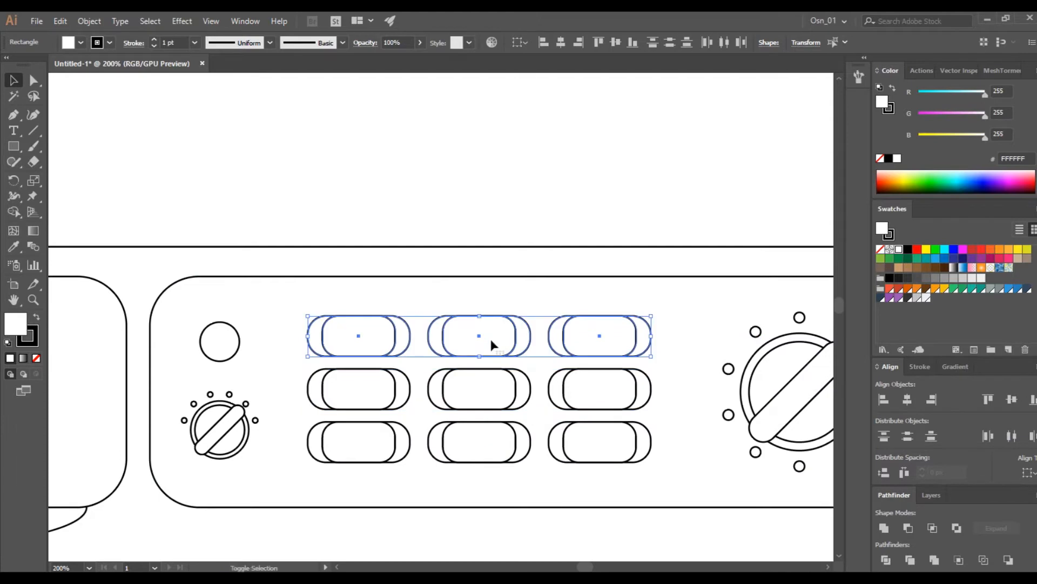
key("ctrl+shift+a")
scroll(496, 349, "down", 3)
scroll(415, 365, "up", 3)
scroll(412, 369, "right", 2)
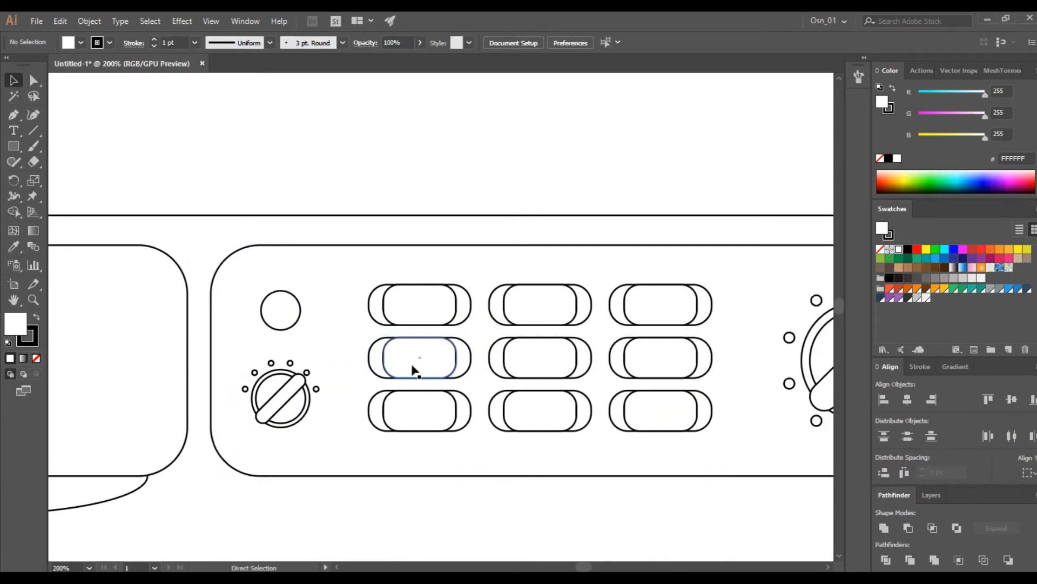
Enlarge the circle above the small dial and duplicate it in place at another size to make two concentric circles
left_click(285, 316)
mouse_move(300, 290)
left_mouse_down()
mouse_move(319, 271)
mouse_move(308, 282)
left_mouse_up()
key("ctrl+c")
key("ctrl+f")
left_click(399, 180)
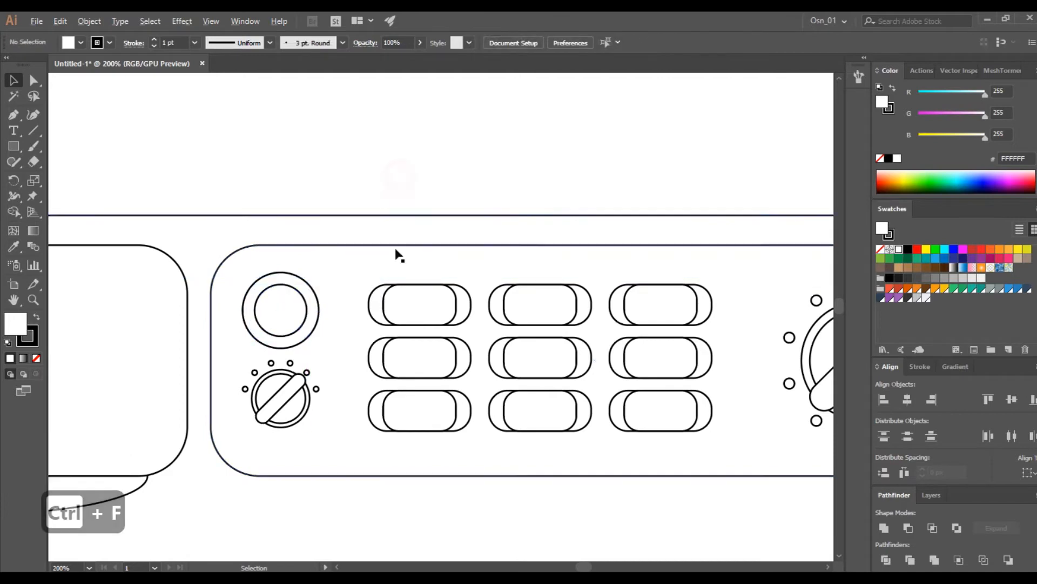
Nudge the concentric circles and the small dial below them down and right within the wide panel
scroll(392, 261, "down", 3)
scroll(377, 328, "left", 1)
scroll(396, 254, "up", 4)
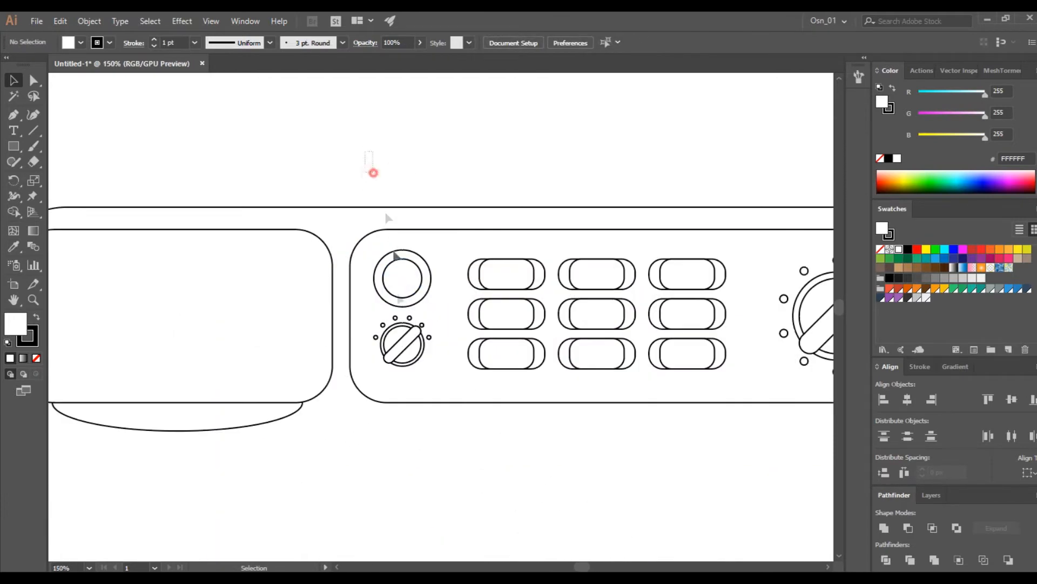
left_click(369, 211)
left_click_drag(457, 252, 456, 257)
key("Down")
key("Down")
key("Down")
key("Down")
key("Down")
key("Down")
key("Down")
key("Down")
key("Down")
key("Down")
key("Down")
key("Right")
key("Right")
key("Right")
key("Right")
key("Right")
key("Right")
key("Right")
key("Right")
key("Right")
key("Right")
key("Right")
key("Right")
key("Right")
key("Right")
key("Right")
Select all nine buttons and shift them slightly right within the wide panel
left_click_drag(475, 187, 511, 246)
left_click(338, 253, "shift")
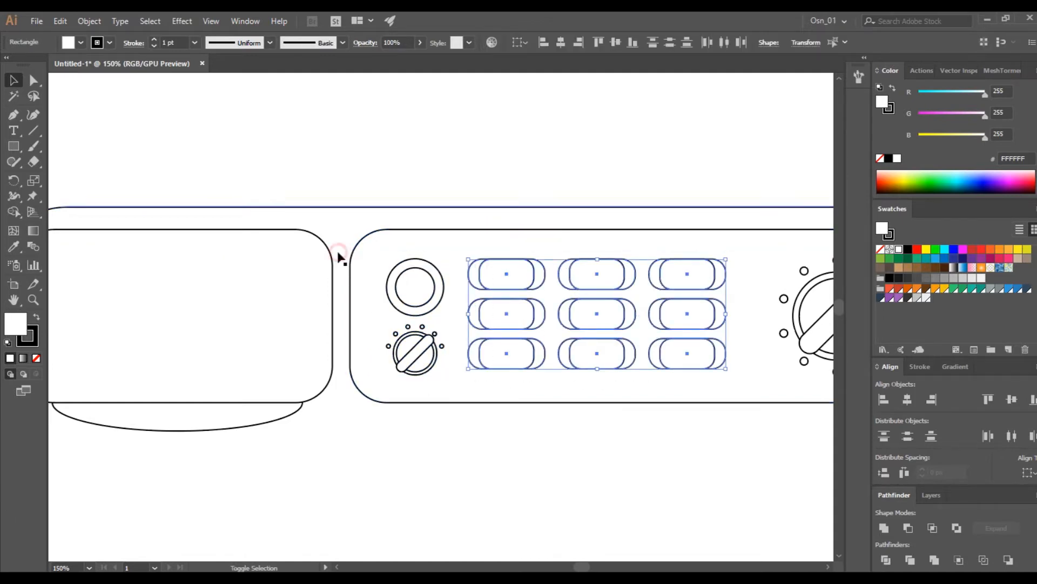
scroll(558, 352, "down", 5)
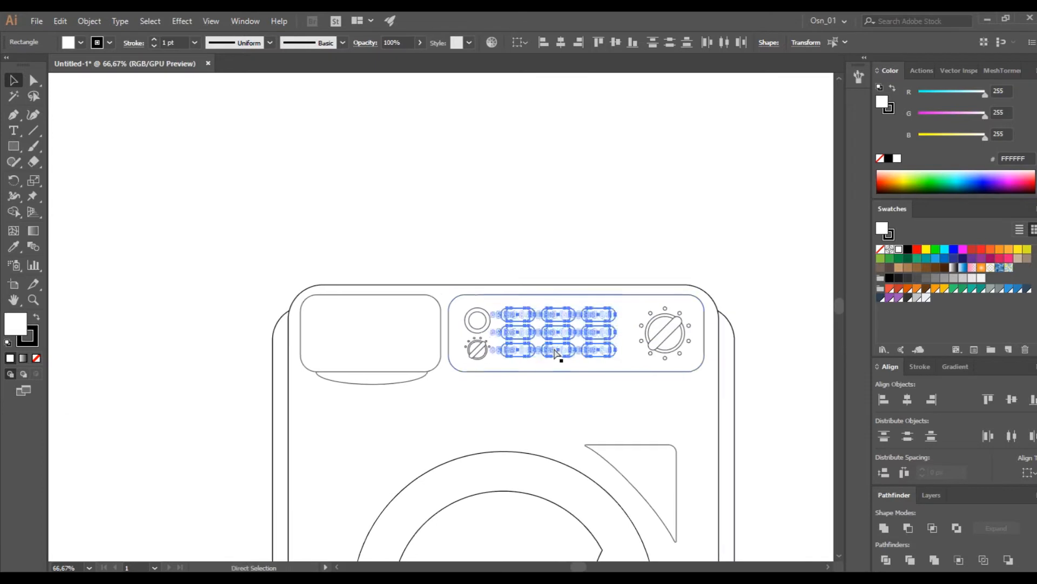
scroll(367, 325, "up", 1)
Offset the left top panel's outline inward by 10 px with Offset Path
left_click(366, 329)
left_click(90, 21)
mouse_move(224, 320)
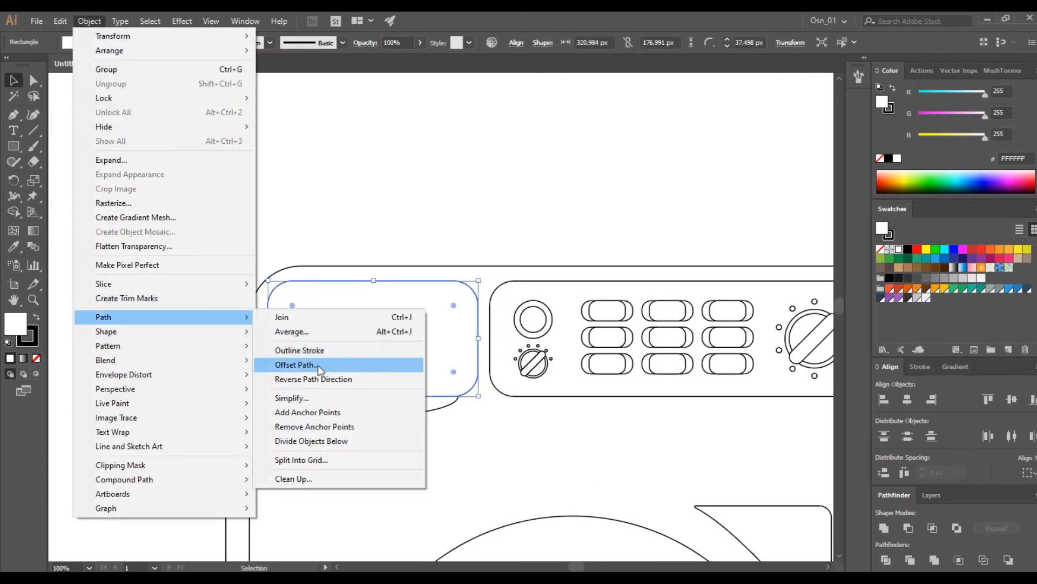
left_click(280, 368)
left_click(675, 266)
left_click(738, 194)
scroll(737, 194, "down", 11)
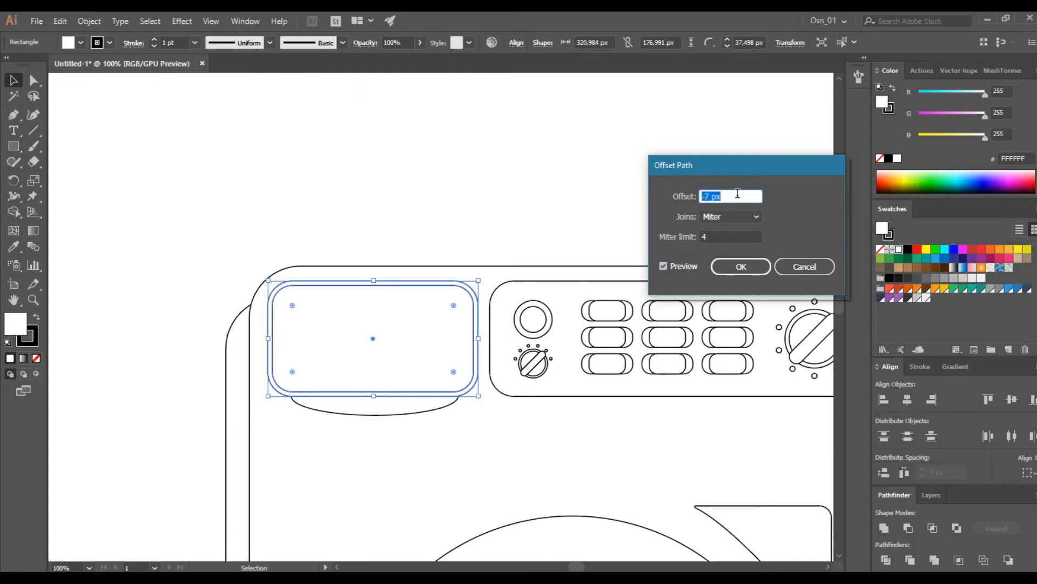
scroll(737, 193, "down", 3)
left_click(737, 273)
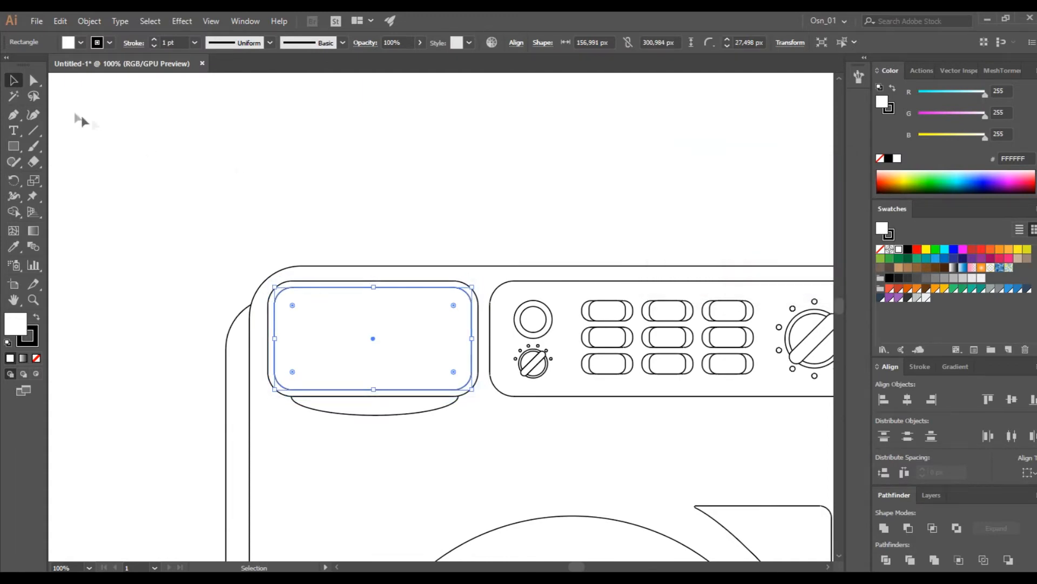
scroll(285, 202, "down", 4)
left_click(535, 365)
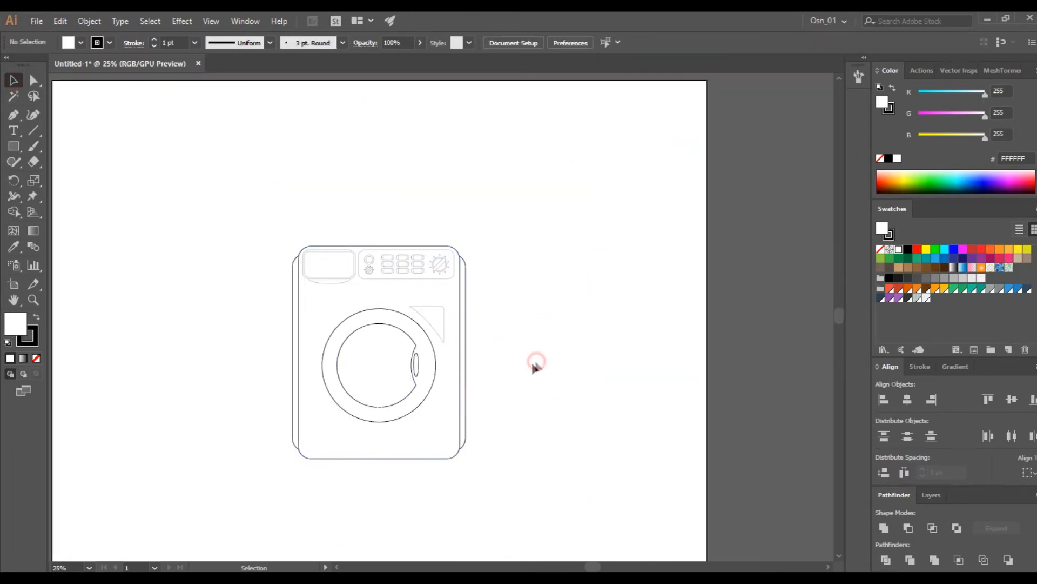
Draw a foot 170 by 28 px under the left part of the machine body and round its lower corners
scroll(533, 403, "left", 1)
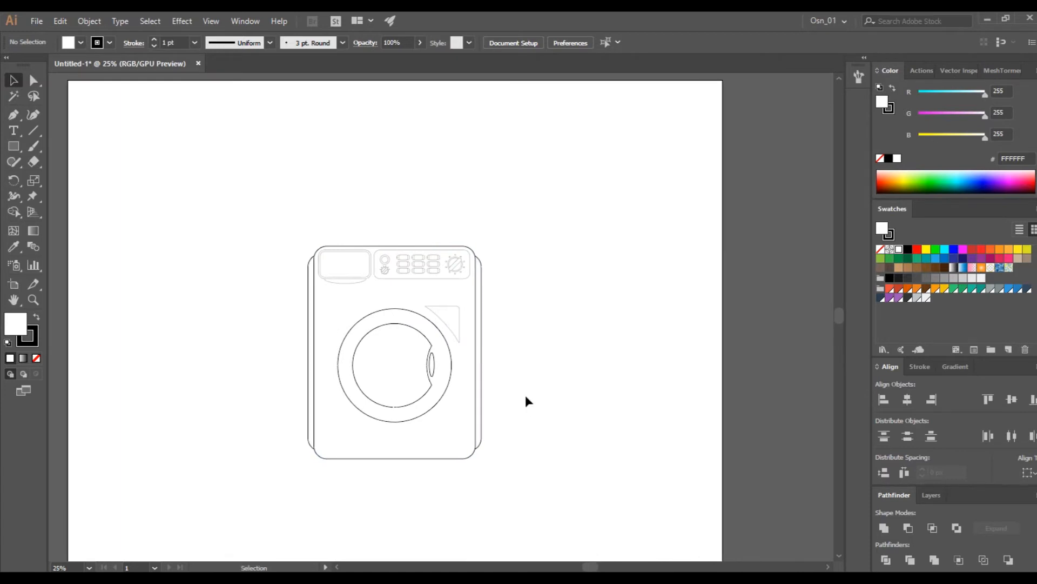
scroll(440, 468, "up", 2)
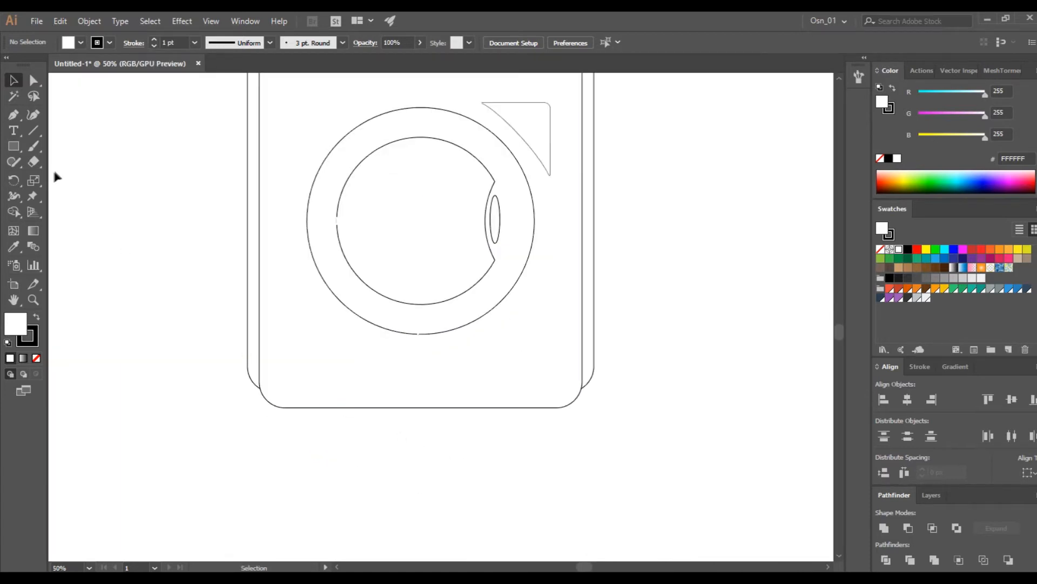
scroll(322, 202, "up", 3)
scroll(362, 250, "down", 3)
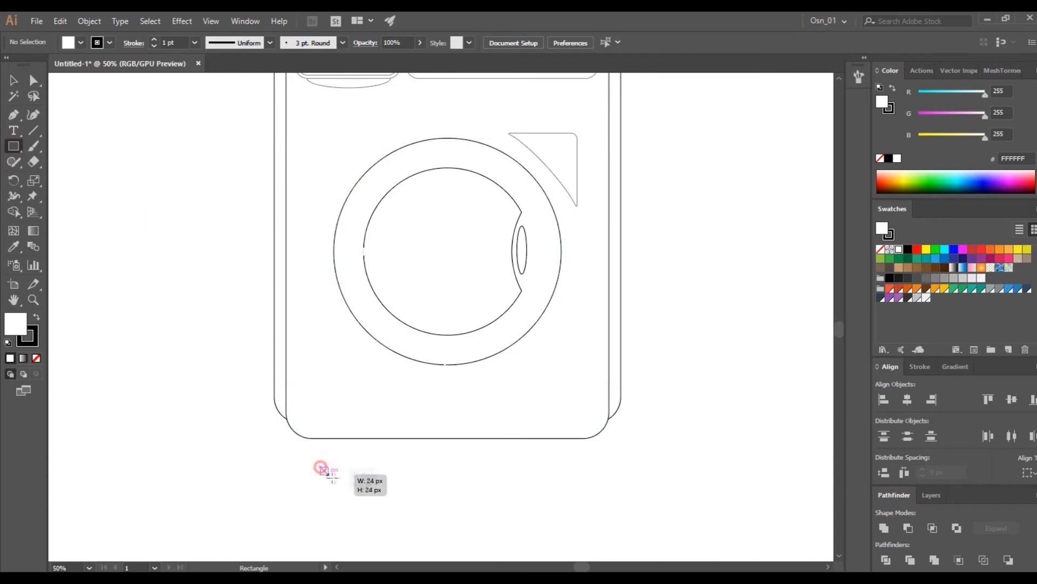
left_click_drag(321, 467, 376, 476)
scroll(332, 499, "up", 3)
left_click(32, 80)
left_click_drag(280, 423, 422, 373)
left_click(168, 258)
Duplicate the foot to the right side of the body's underside and group the two feet
left_click_drag(368, 417, 645, 365)
scroll(346, 373, "down", 2)
left_click(375, 359, "shift")
key("ctrl+g")
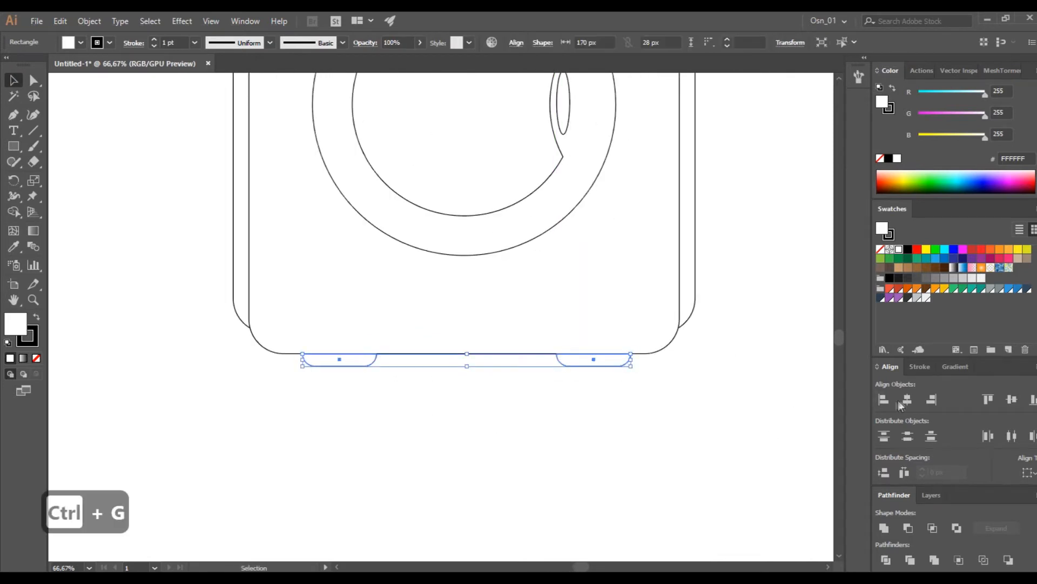
Centre the pair of feet horizontally under the front body
left_click(458, 414)
left_click_drag(205, 380, 478, 337)
scroll(477, 403, "left", 2)
scroll(477, 407, "left", 2)
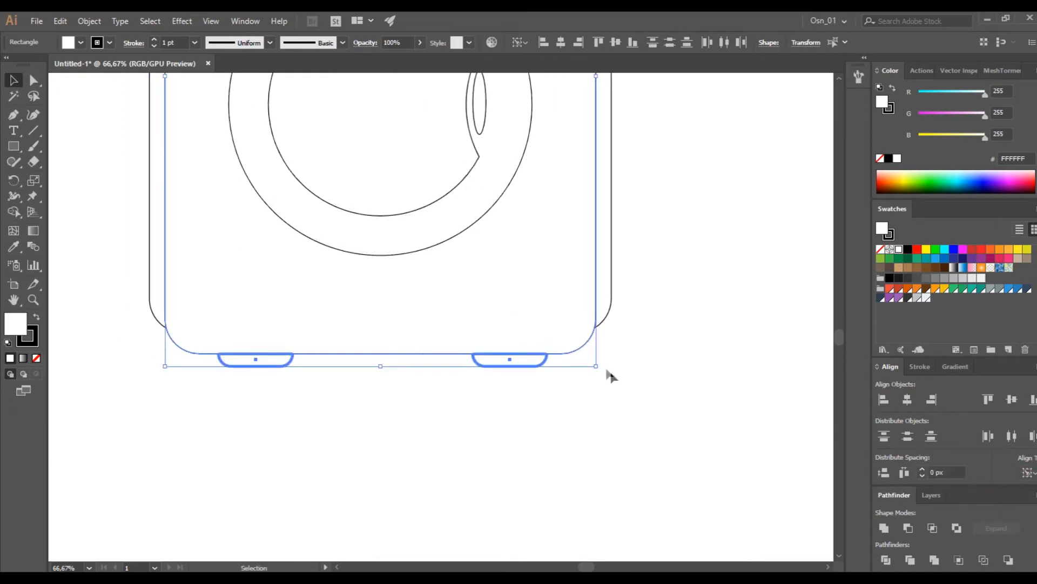
left_click(697, 412)
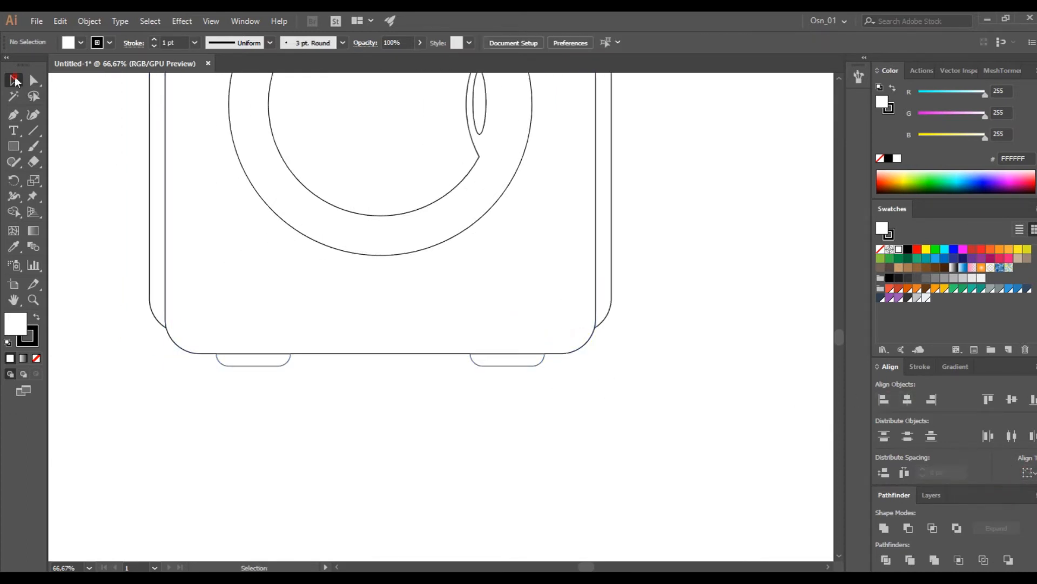
Group the whole washing machine and place a duplicate to its right
key("ctrl+minus")
key("ctrl+minus")
key("ctrl+minus")
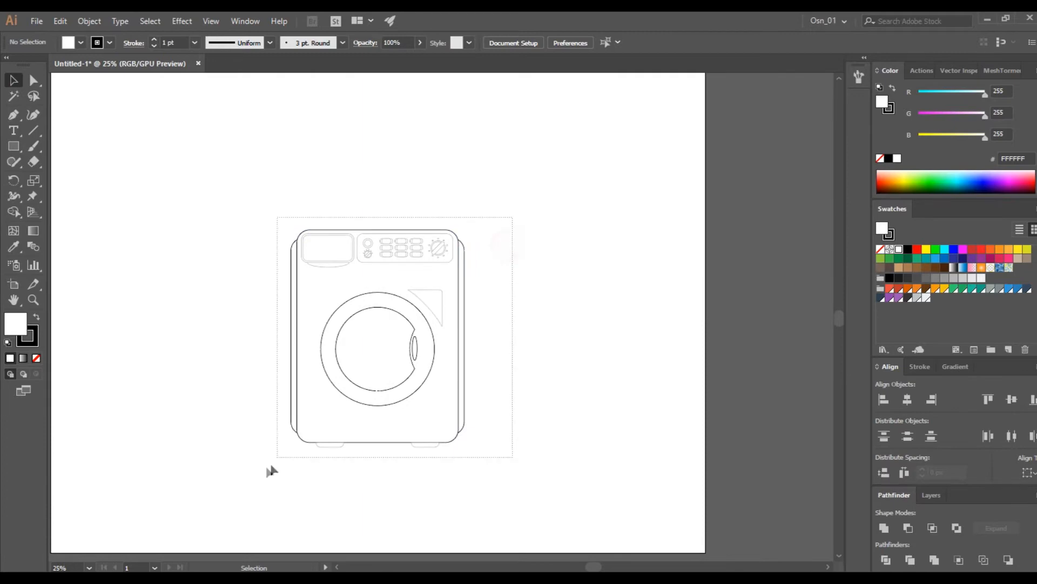
left_click_drag(271, 466, 268, 468)
key("ctrl+g")
scroll(462, 472, "left", 5)
mouse_move(514, 415)
left_mouse_down()
mouse_move(289, 400)
mouse_move(338, 384)
mouse_move(607, 383)
left_mouse_up()
Ungroup the duplicate washing machine so its shapes can be selected individually
scroll(549, 398, "up", 3)
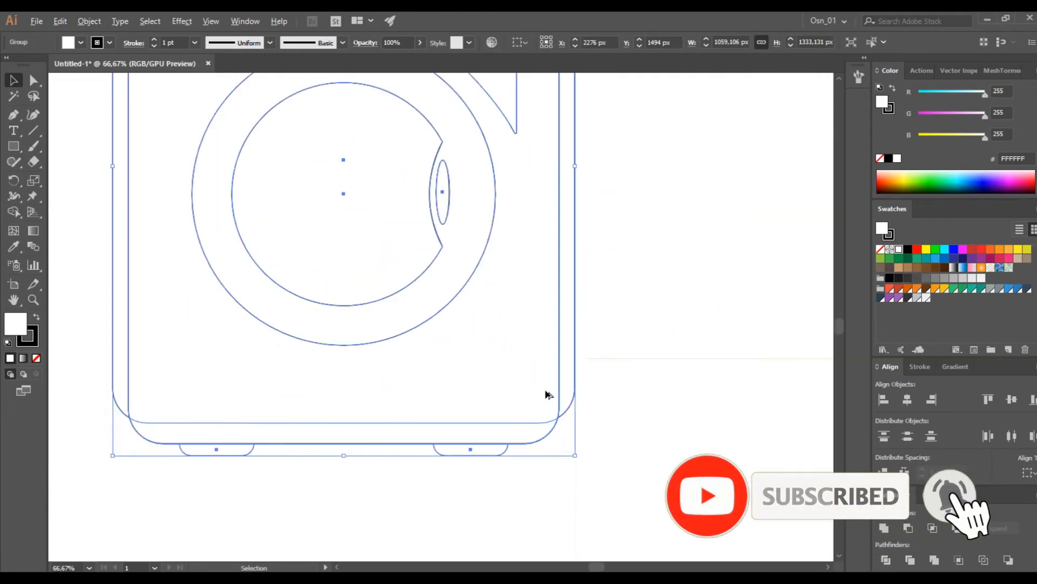
scroll(546, 394, "up", 3)
scroll(551, 389, "left", 2)
scroll(552, 389, "down", 1)
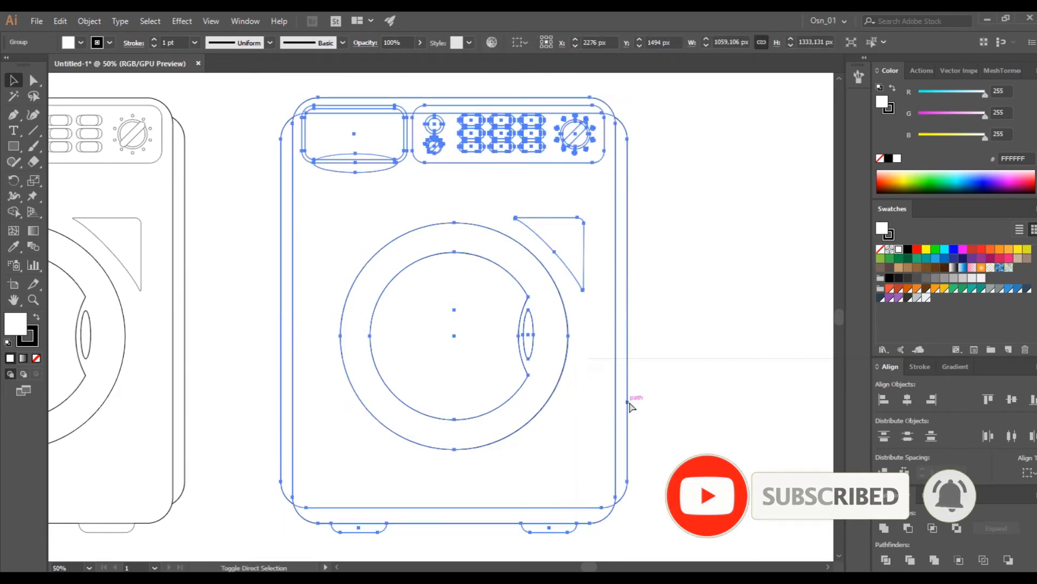
key("ctrl+shift+g")
left_click(674, 374)
Fill the duplicate's front body with light grey (R236 G240 B241) and the body behind it with mid grey (R190 G195 B199)
left_click(397, 211)
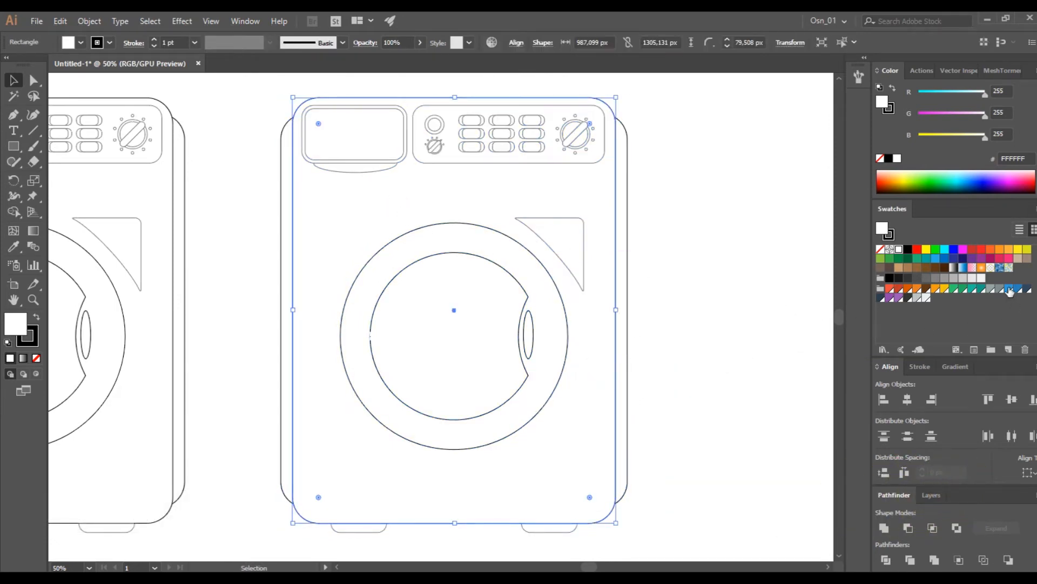
left_click(926, 301)
left_click(630, 324)
left_click(917, 298)
left_click(735, 315)
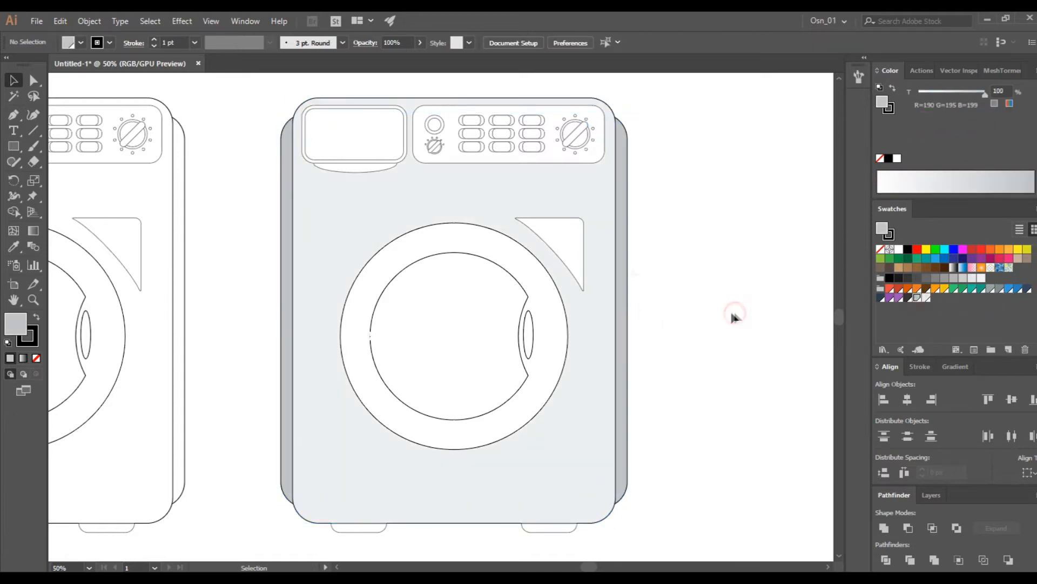
Fill the wide control panel and the outer frame of the left top panel with mid grey (R190 G195 B199)
scroll(396, 138, "up", 1)
left_click(422, 138)
scroll(431, 139, "up", 2)
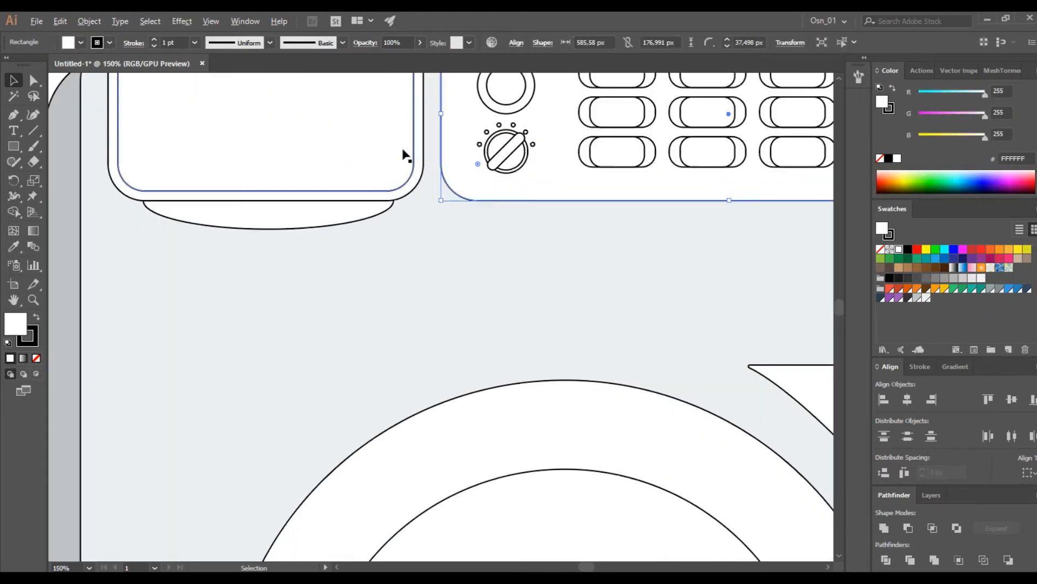
left_click(410, 192, "shift")
scroll(450, 281, "down", 4)
left_click(916, 297)
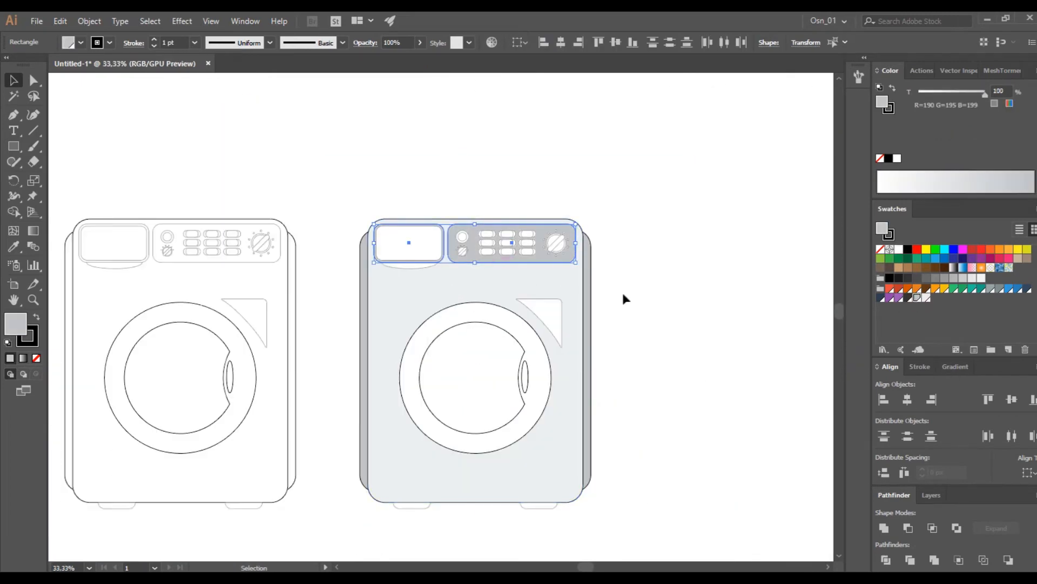
left_click(607, 296)
Fill both feet with dark grey (R51 G51 B51)
scroll(617, 418, "down", 2)
left_click(530, 460)
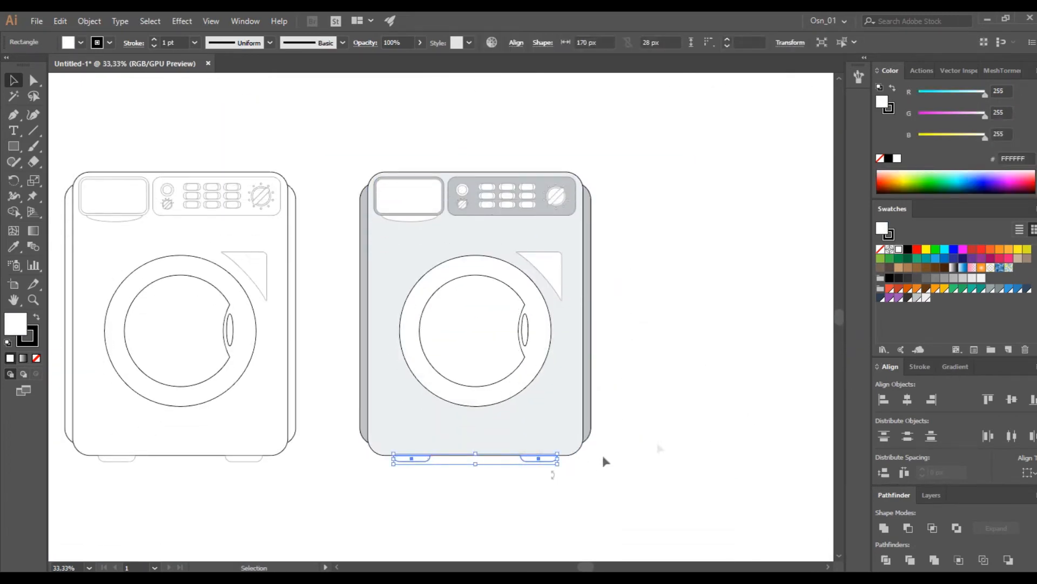
scroll(468, 500, "up", 3)
scroll(467, 500, "down", 2)
left_click(909, 299)
scroll(766, 319, "up", 3)
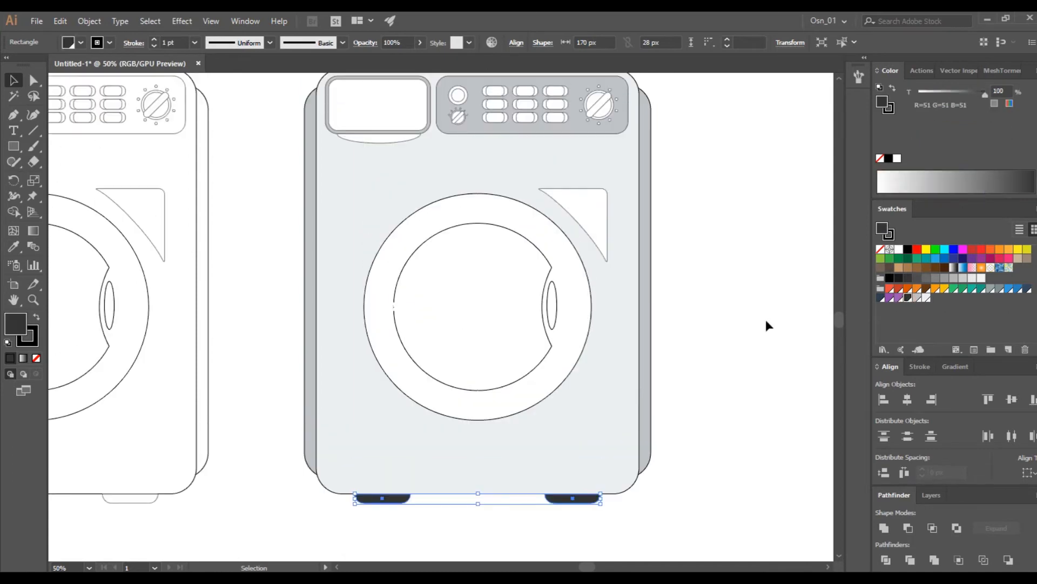
Move the narrow handle ellipse on the door slightly to the right
left_click(552, 338)
left_click(787, 359)
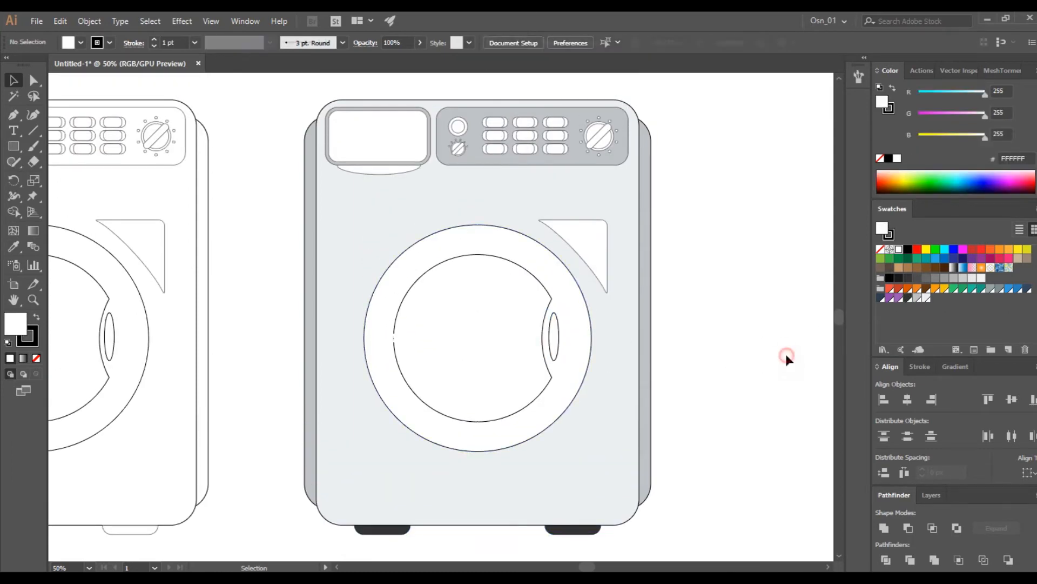
scroll(765, 310, "up", 1)
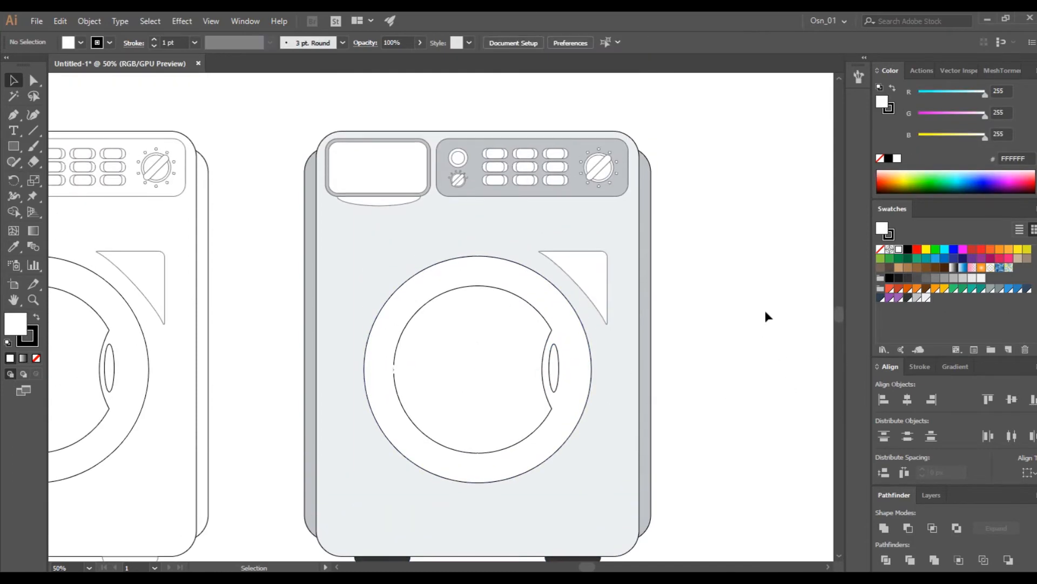
Fill all nine control-panel buttons with blue (R41 G127 B184)
left_click(422, 184)
scroll(542, 164, "up", 3)
left_click(419, 142)
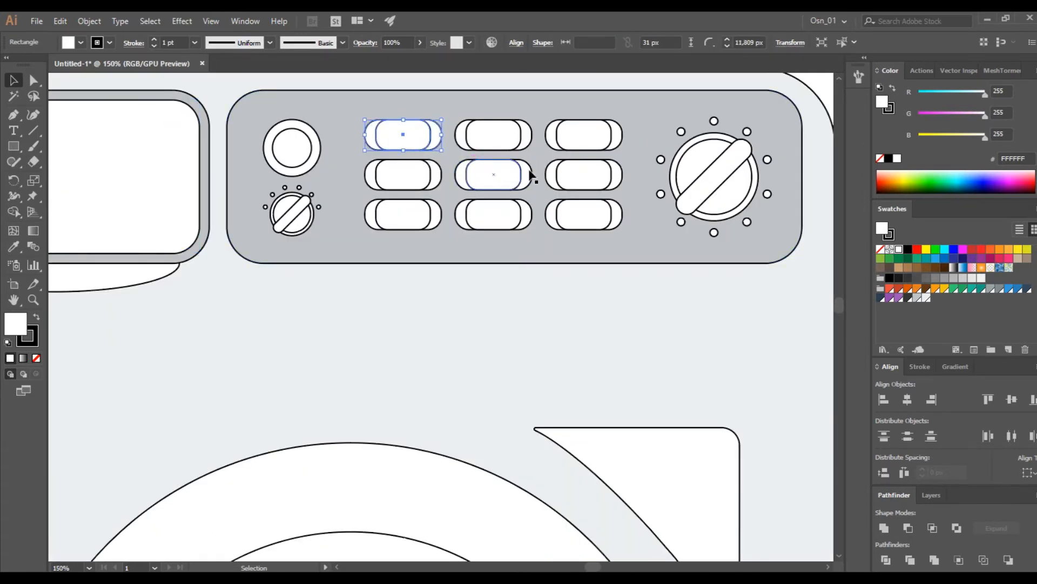
left_click(34, 81)
left_click(14, 81)
left_click(209, 93)
left_click(396, 134)
left_click(412, 176, "shift")
left_click(416, 215, "shift")
left_click(584, 135, "shift")
left_click(588, 171, "shift")
left_click(591, 215, "shift")
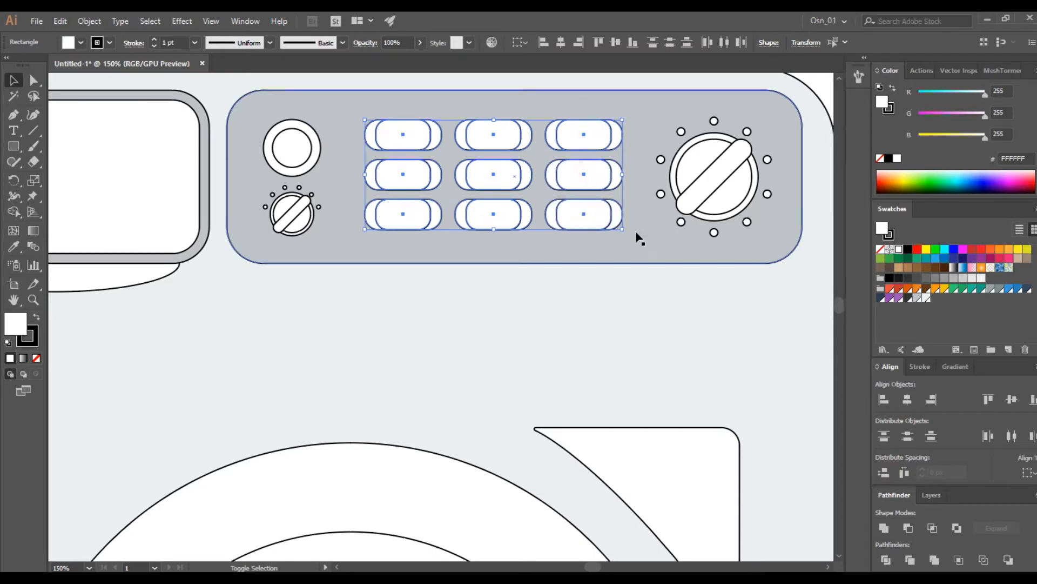
left_click(1017, 290)
left_click(233, 91)
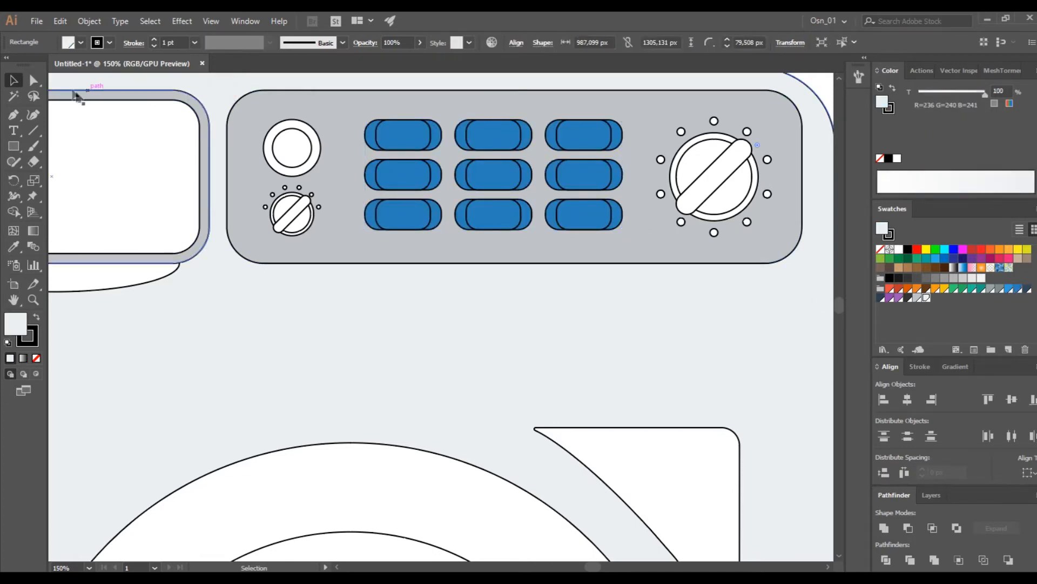
Fill only the inner faces of the nine buttons with a lighter blue
left_click(34, 80)
left_click(393, 134)
left_click(418, 183, "shift")
left_click(421, 215, "shift")
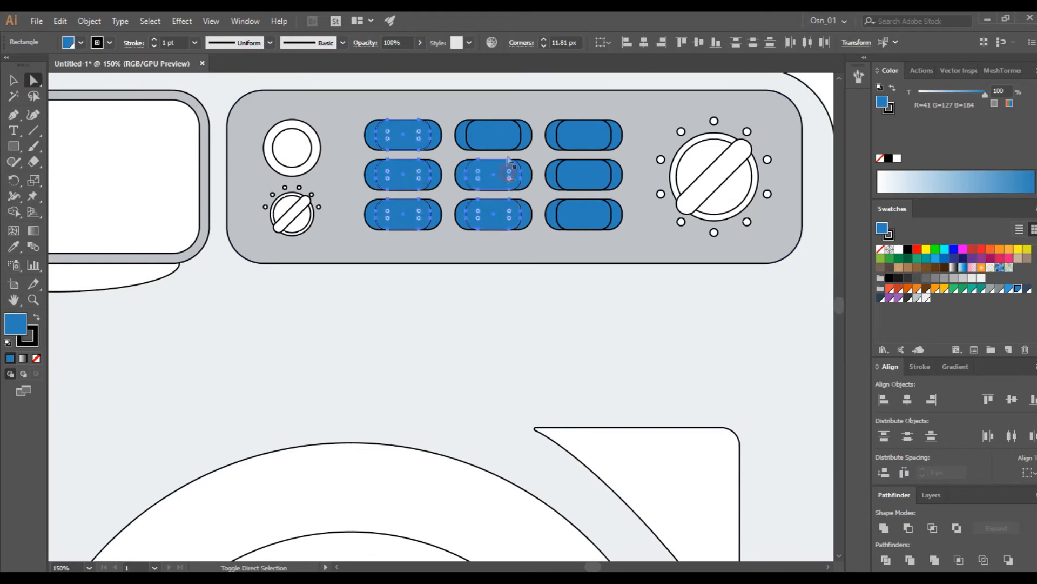
Fill the inner circle above the small dial with dark red and its outer ring with a brighter red
left_click(292, 148)
left_click(899, 289)
left_click(316, 163)
left_click(890, 289)
Fill the diagonal pointer bars of both dials with orange (R229 G126 B34)
left_click(299, 208)
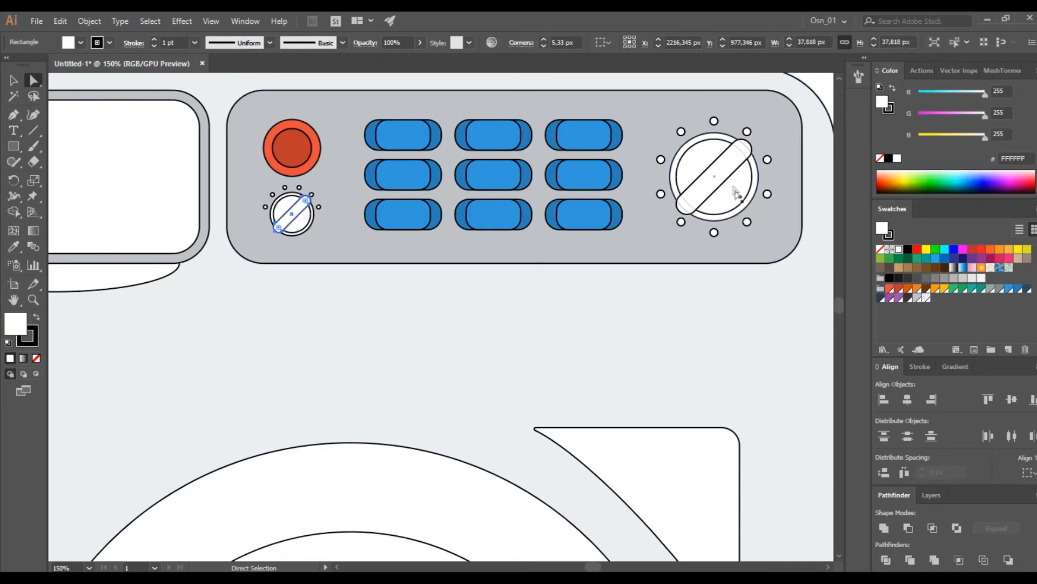
left_click(917, 288)
scroll(407, 215, "up", 5)
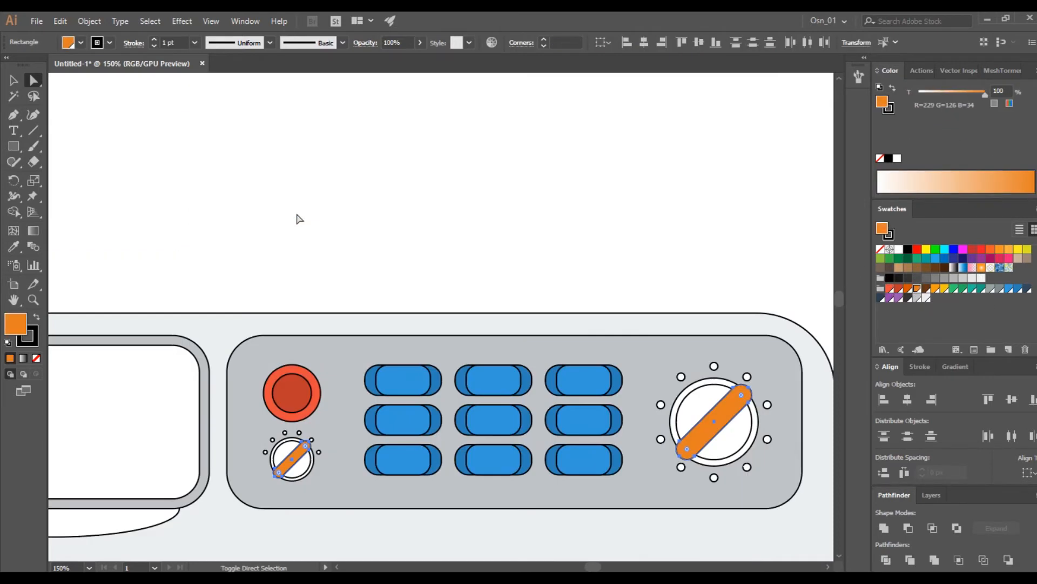
Fill the outer rings of both control-panel dials with dark red (R190 G57 B42)
scroll(365, 334, "down", 5)
scroll(363, 342, "up", 1)
left_click(282, 300)
scroll(282, 301, "right", 5)
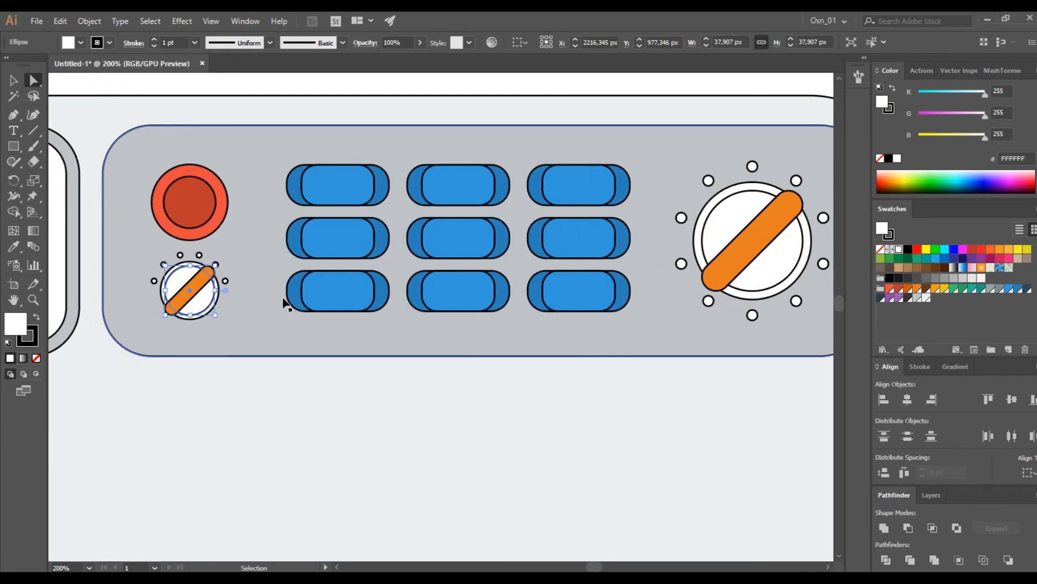
left_click(694, 243)
scroll(198, 319, "up", 3)
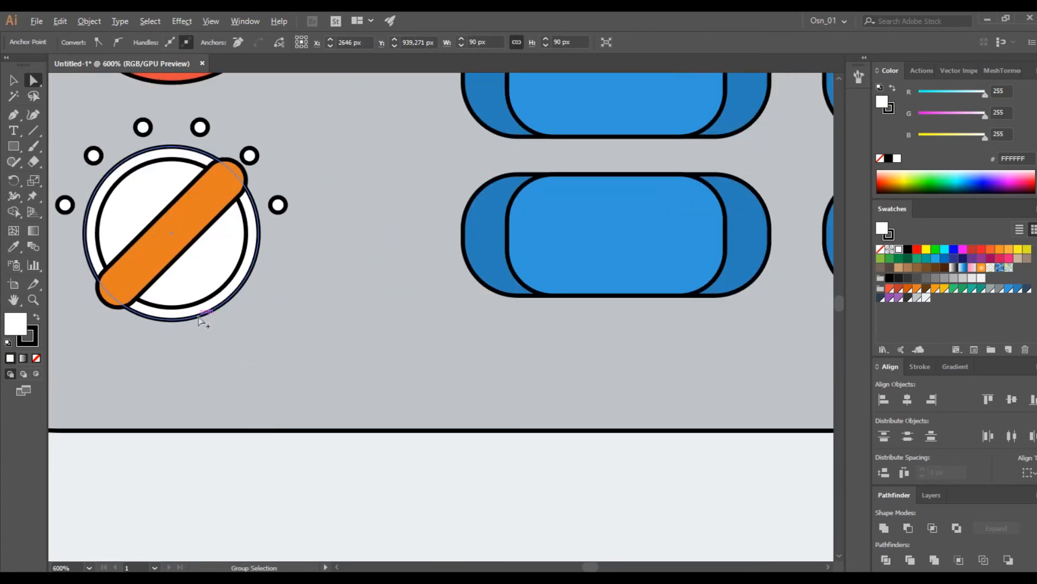
left_click(227, 297, "shift")
scroll(487, 350, "down", 4)
left_click(897, 290)
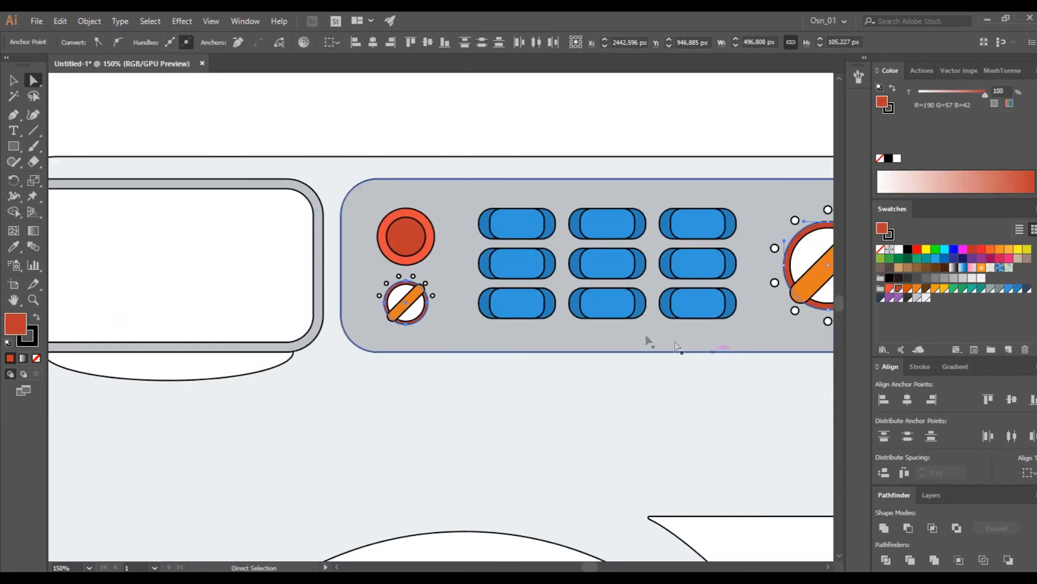
Fill the inner circles of both dials with the lighter blue (R50 G152 B218)
scroll(714, 351, "right", 5)
left_click(295, 296)
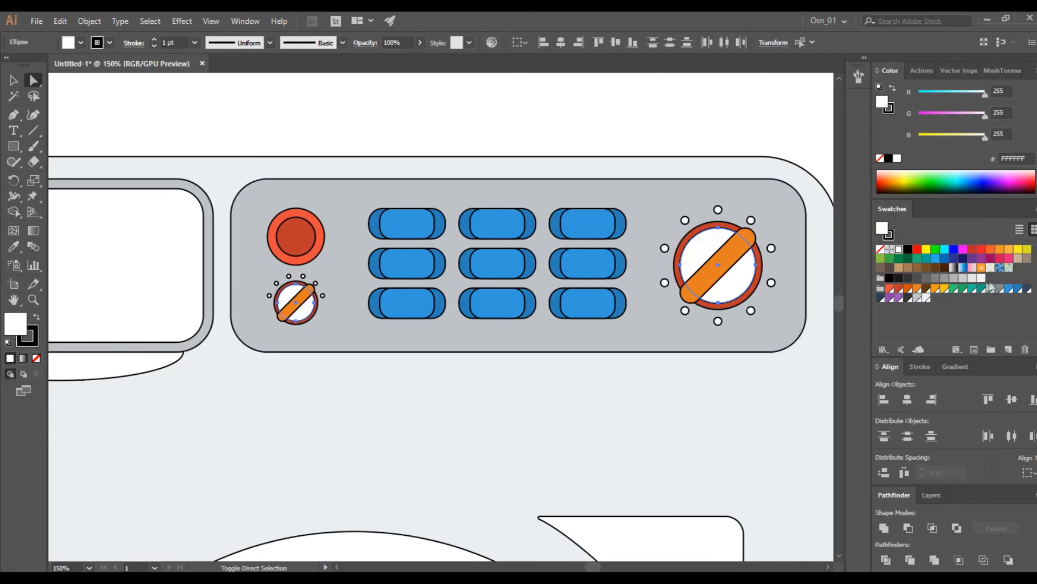
left_click(1008, 289)
Fill the six small marker dots around the small dial with yellow (R241 G196 B15)
scroll(302, 285, "up", 3)
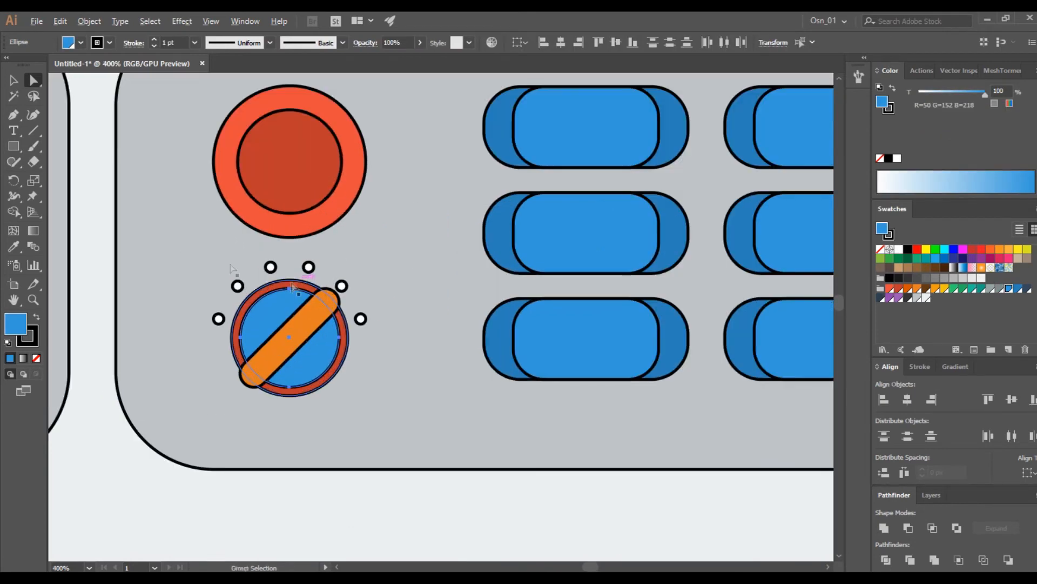
double_click(219, 318)
left_click(238, 286, "shift")
left_click(271, 268, "shift")
left_click(308, 267, "shift")
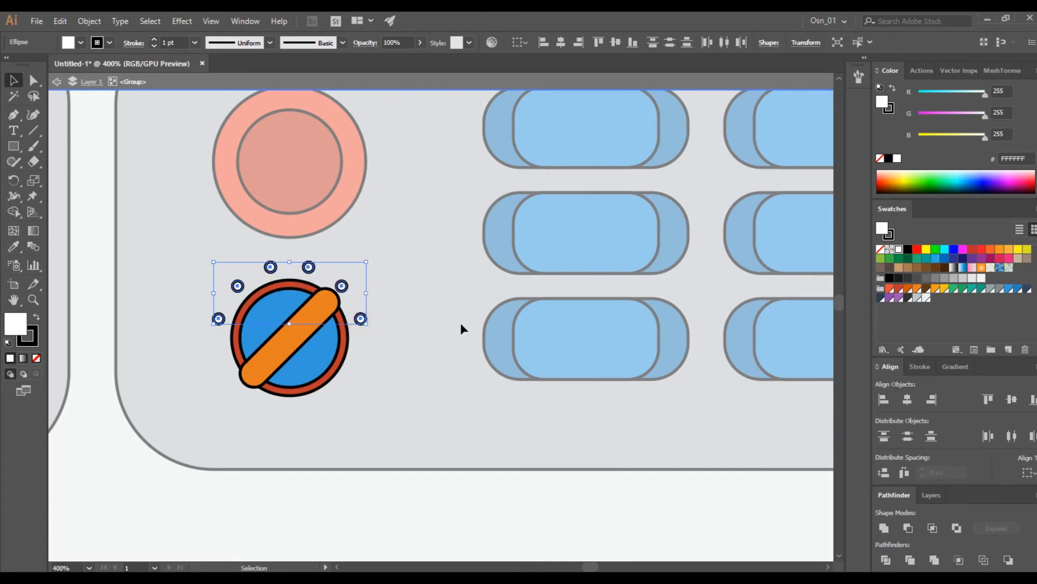
left_click(944, 289)
Fill all ten marker dots around the large dial with the same yellow (R241 G196 B15) and leave the group
scroll(701, 312, "up", 2)
scroll(701, 311, "right", 6)
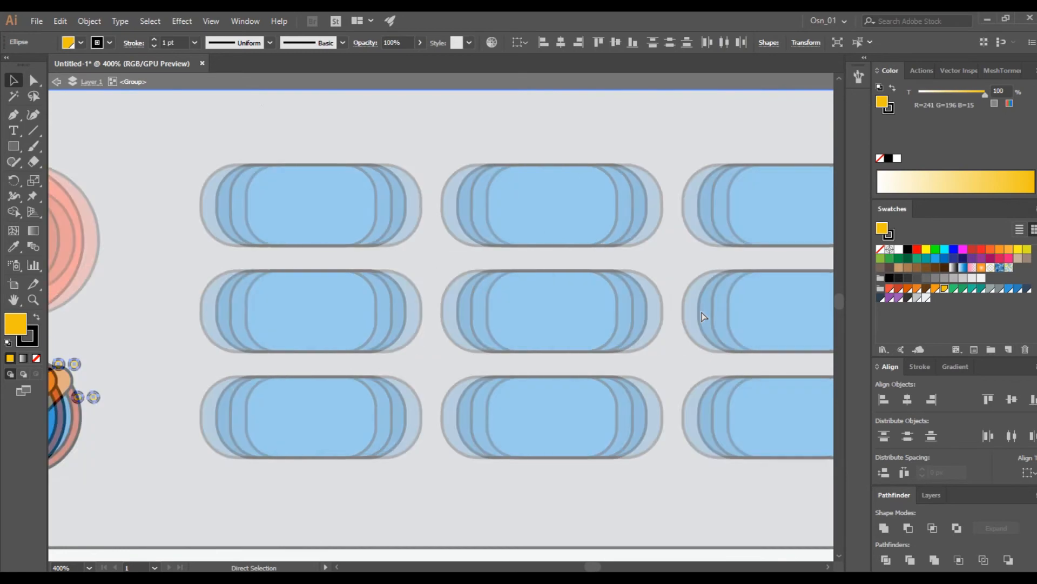
scroll(701, 316, "right", 10)
key("Escape")
left_click(431, 365)
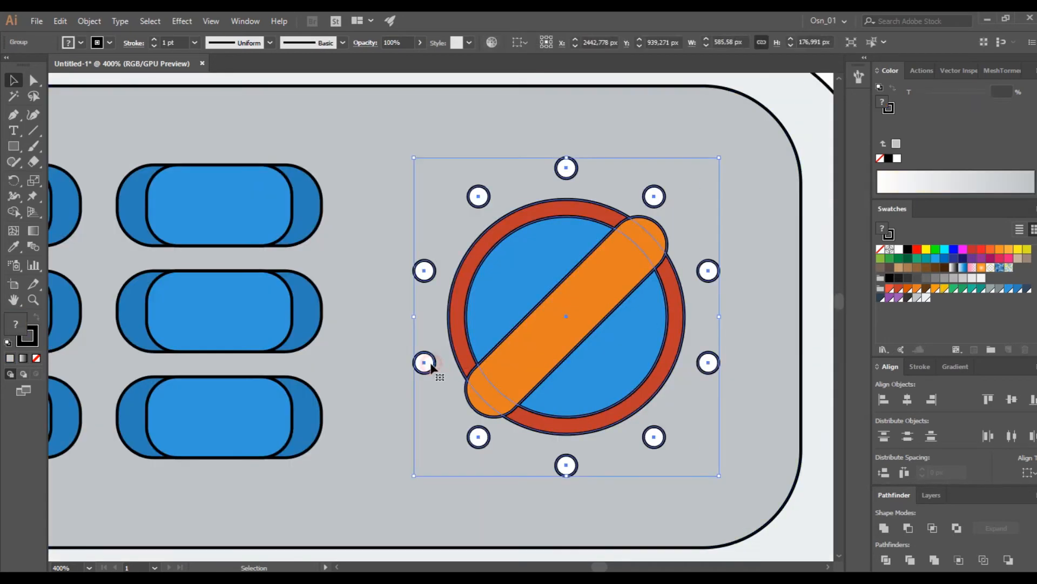
double_click(429, 365)
left_click(424, 270, "shift")
left_click(566, 170, "shift")
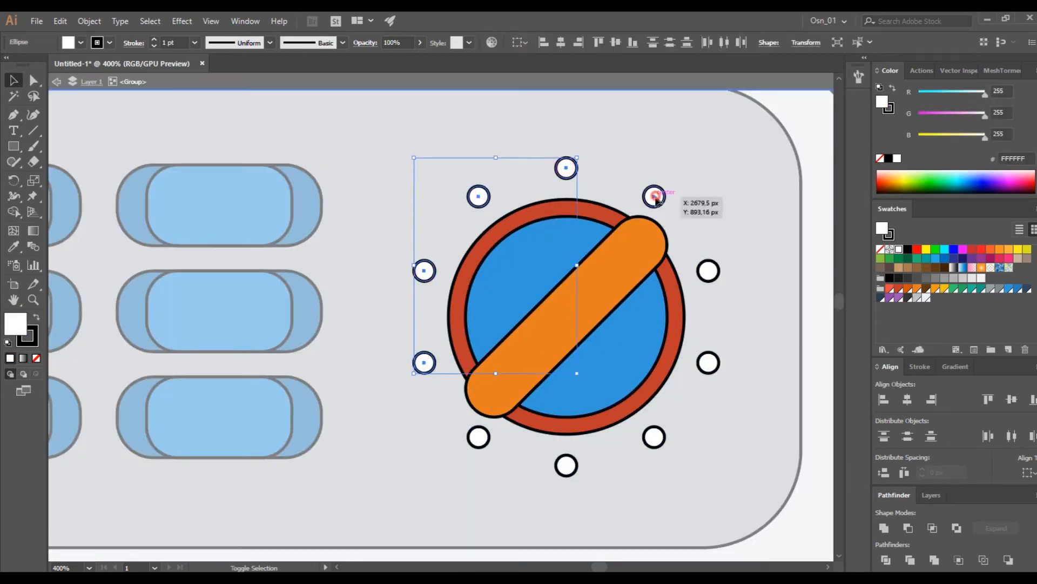
left_click(655, 435, "shift")
left_click(566, 466, "shift")
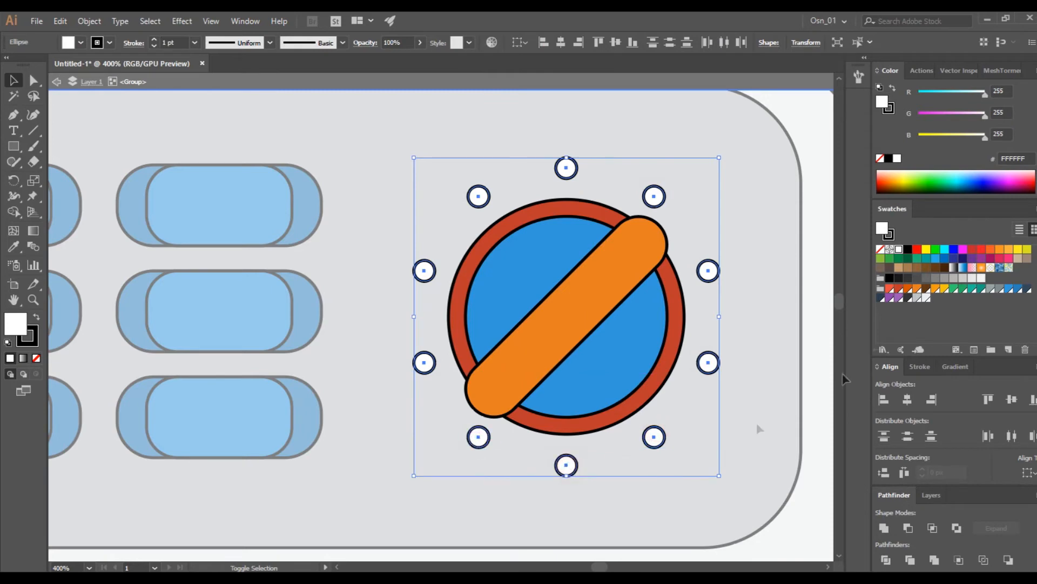
scroll(743, 337, "down", 1)
left_click(945, 288)
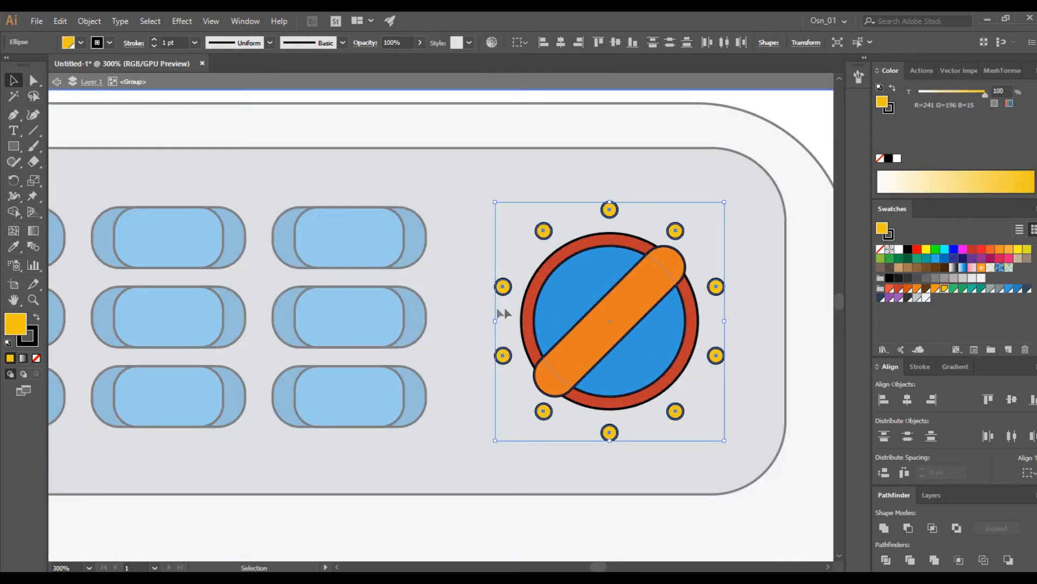
scroll(503, 308, "down", 4)
double_click(643, 255)
Recolour the machine's front body yellow (R241 G196 B15) and the side panel shape behind it orange (R243 G155 B19)
scroll(621, 353, "down", 2)
scroll(623, 373, "up", 1)
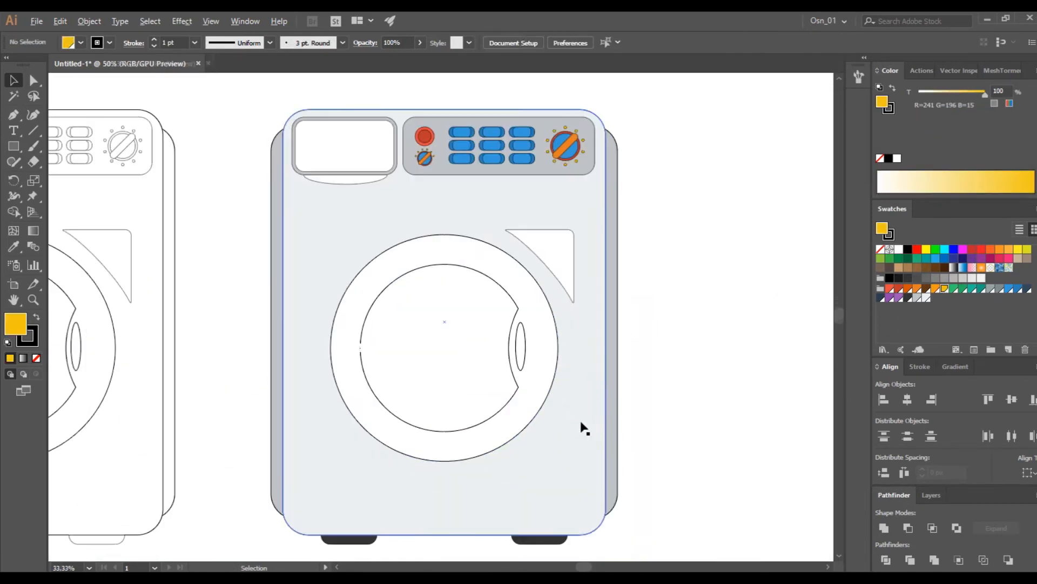
left_click(595, 229)
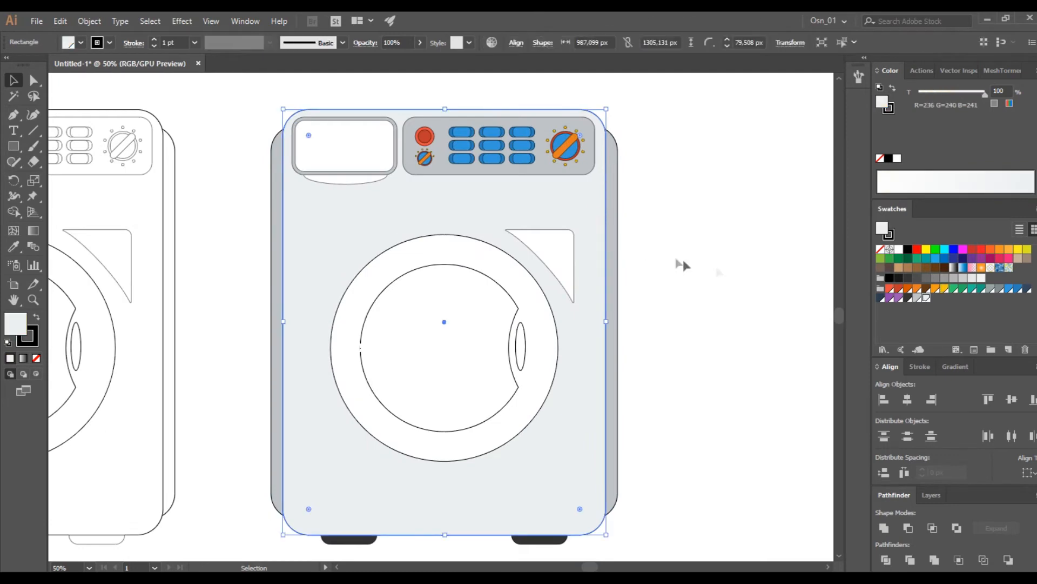
left_click(944, 292)
left_click(612, 241)
left_click(935, 288)
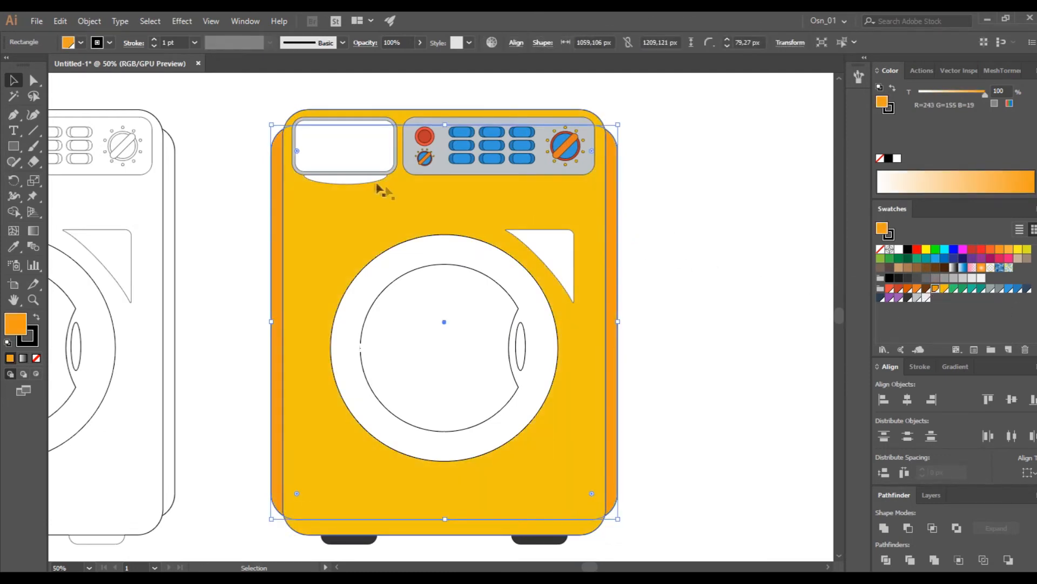
Fill the control panel and detergent drawer frame with orange (R243 G155 B19) and the drawer face with yellow (R241 G196 B15)
scroll(442, 170, "up", 2)
scroll(442, 169, "up", 2)
left_click(348, 241)
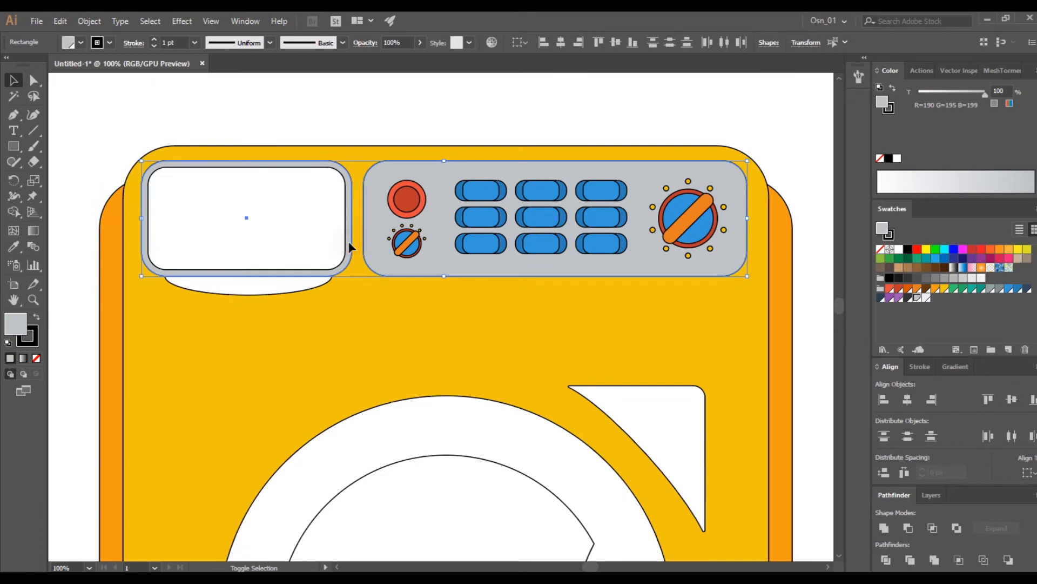
left_click(937, 289)
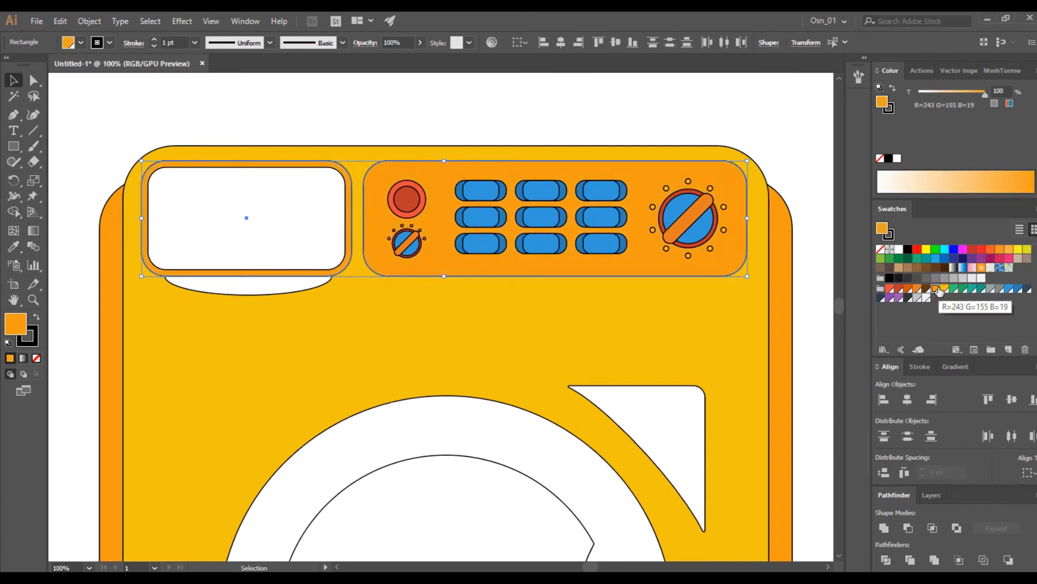
left_click(326, 243)
left_click(945, 290)
Fill the handle ellipse beneath the detergent drawer with orange (R243 G155 B19)
left_click(290, 284)
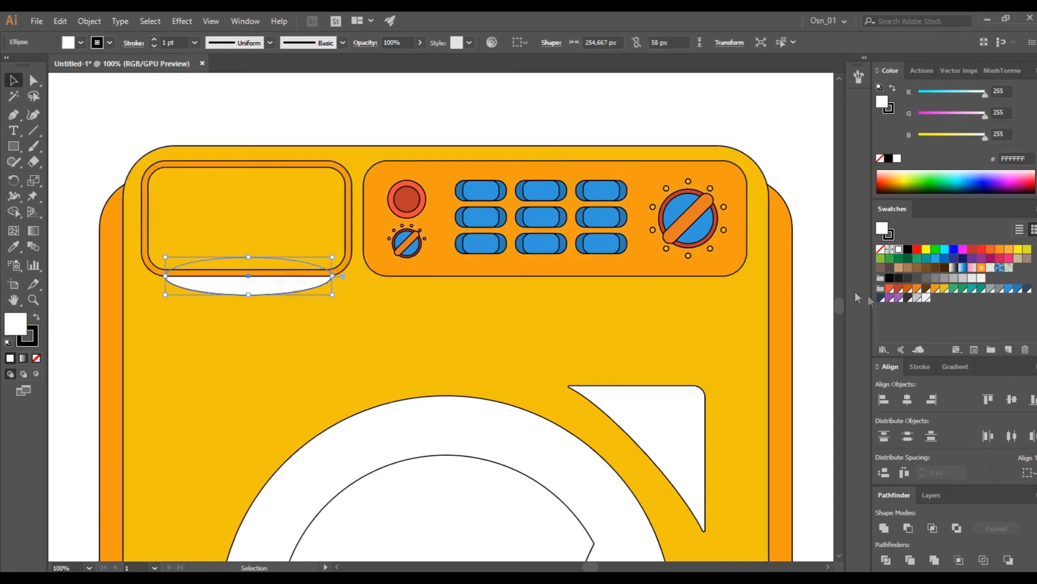
left_click(947, 290)
left_click(937, 290)
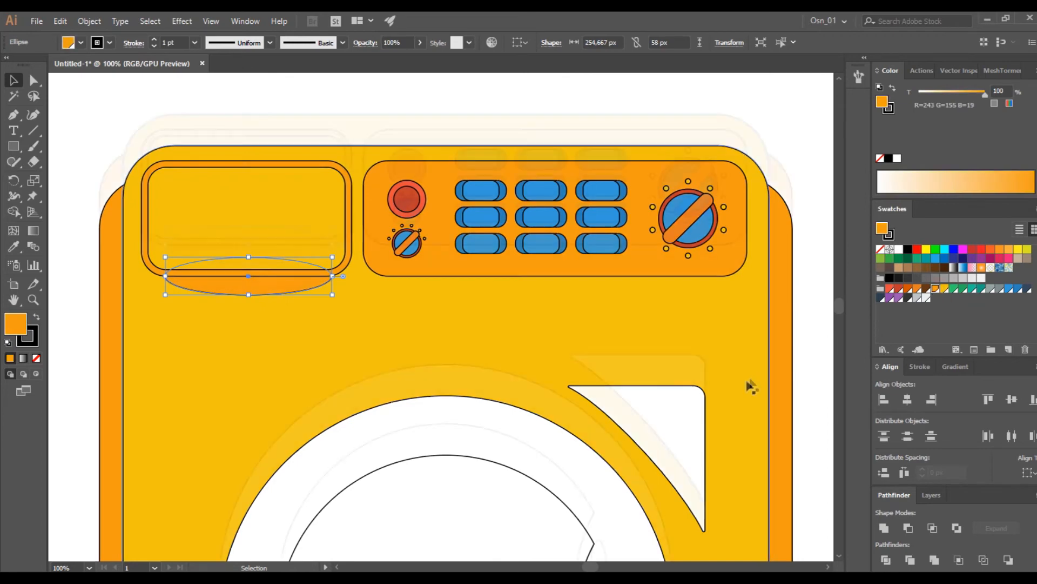
Fill the round door's outer ring with bright red (R232 G76 B61) and the door glass with light grey (R236 G240 B241)
scroll(751, 385, "down", 4)
left_click(591, 348)
scroll(660, 324, "up", 2)
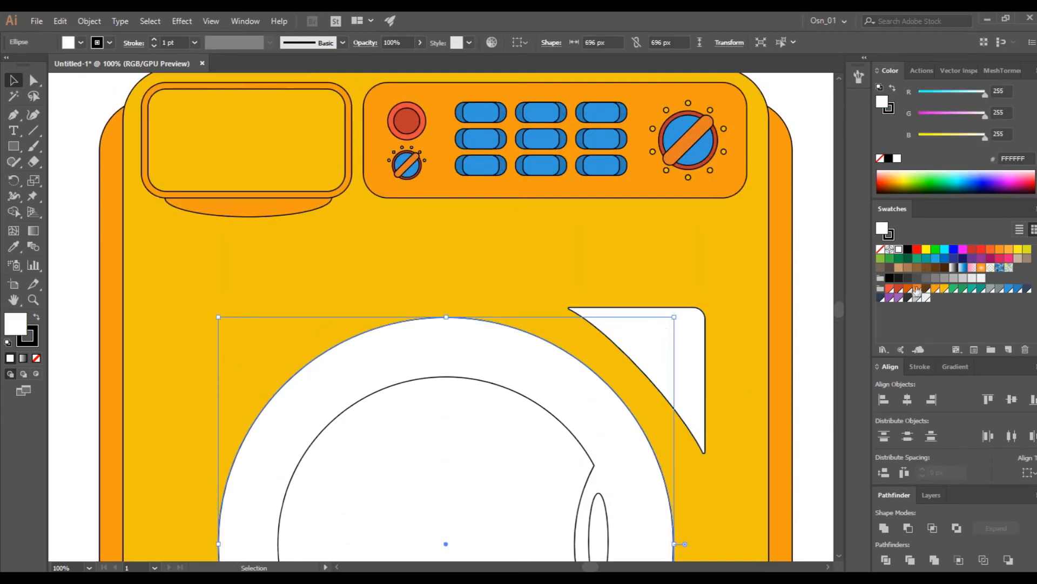
left_click(890, 290)
scroll(488, 394, "down", 4)
left_click(494, 354)
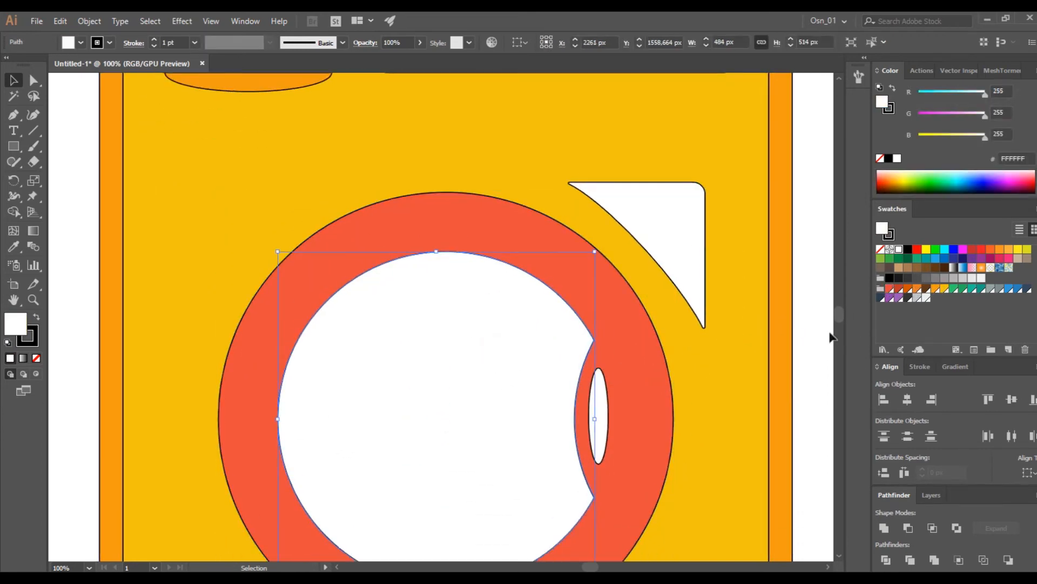
left_click(927, 299)
Fill the door handle ellipse with dark red (R190 G57 B42) and the curved triangle beside the door with green (R46 G203 B112)
left_click(605, 400)
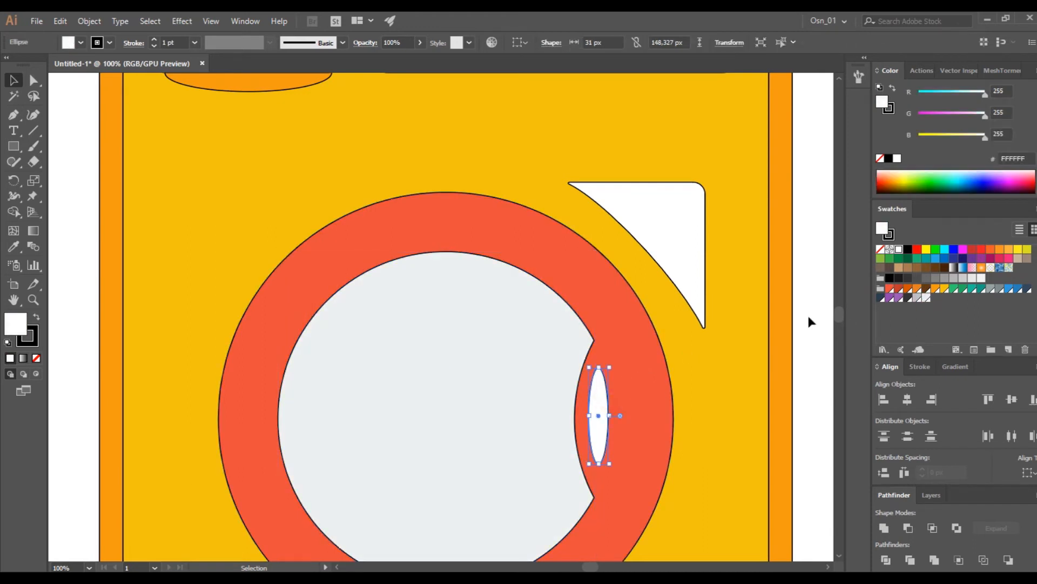
left_click(900, 290)
left_click(678, 248)
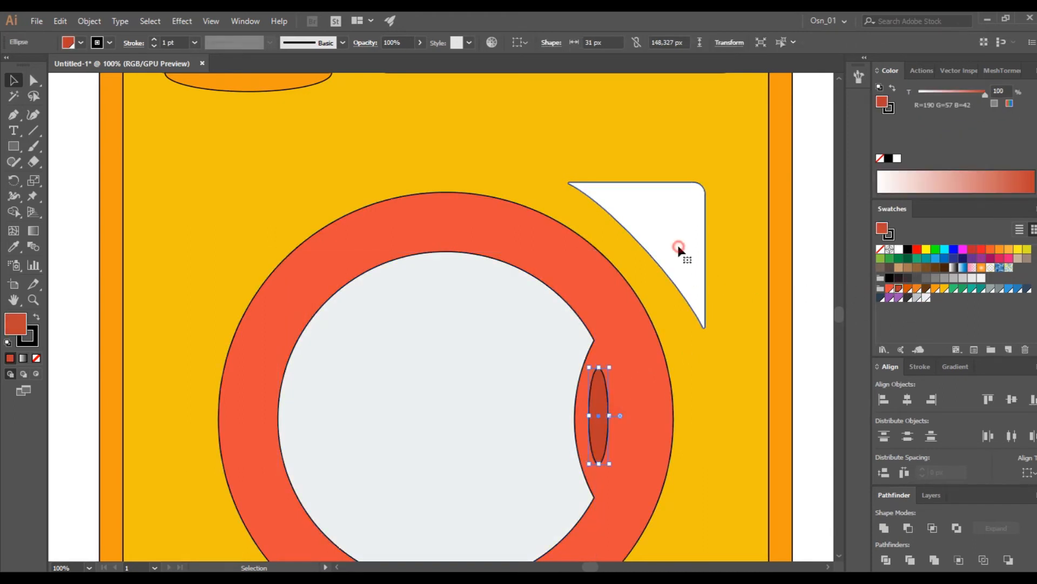
left_click(952, 291)
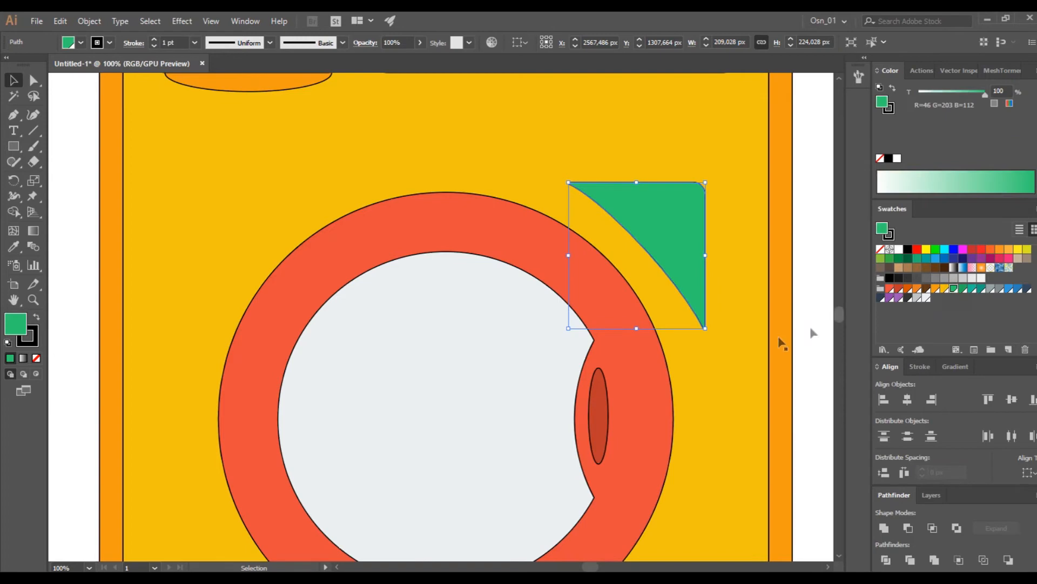
scroll(779, 339, "down", 2)
scroll(779, 339, "right", 2)
left_click(769, 312)
Remove the black stroke from every shape of the coloured washing machine
scroll(768, 307, "down", 1)
scroll(757, 317, "right", 2)
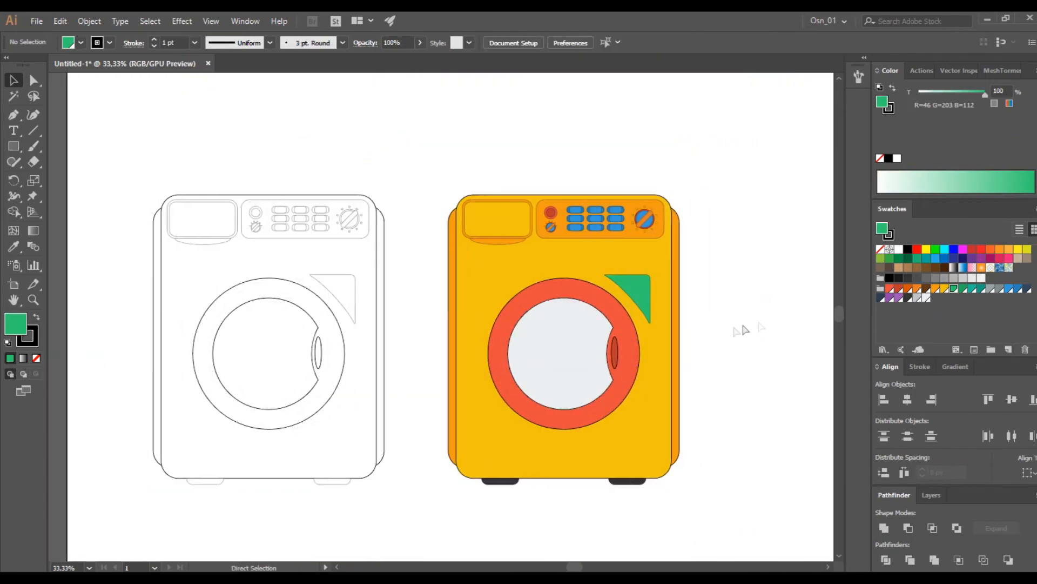
left_click_drag(412, 523, 395, 522)
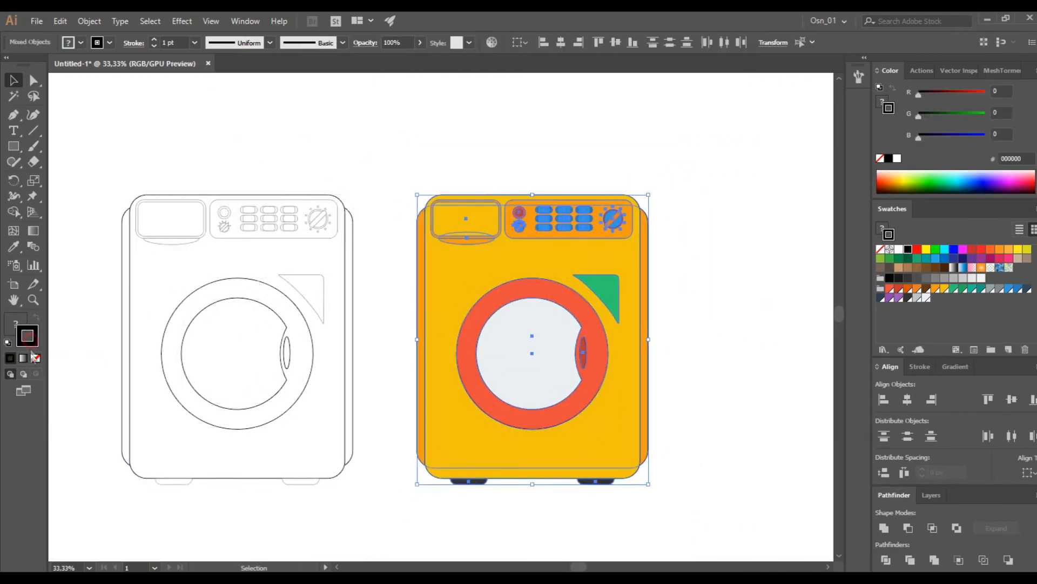
left_click(752, 396)
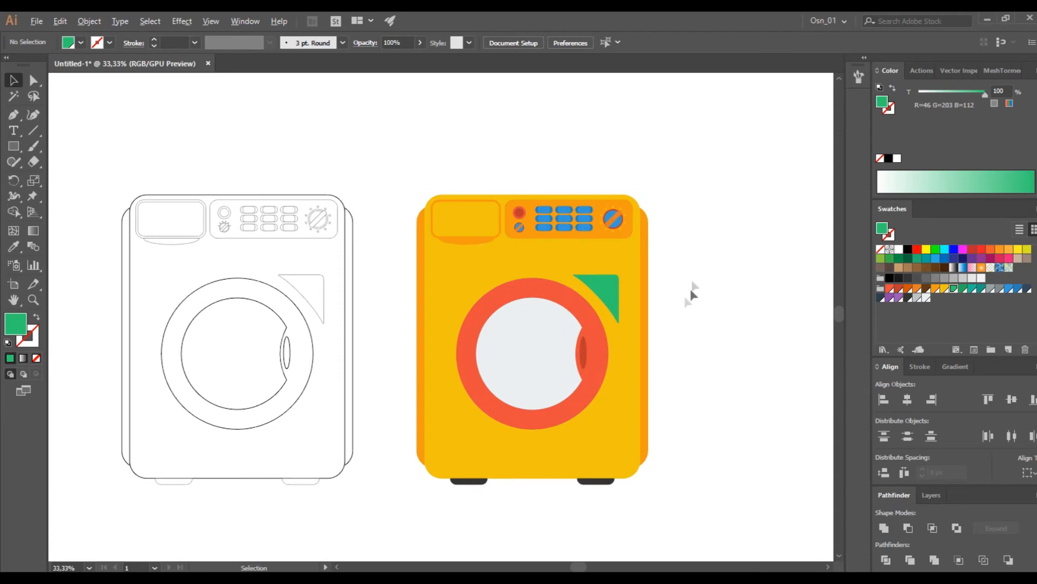
Recolour the diagonal pointer bars of both dials dark red (R190 G57 B42)
scroll(638, 335, "up", 2)
scroll(638, 356, "up", 2)
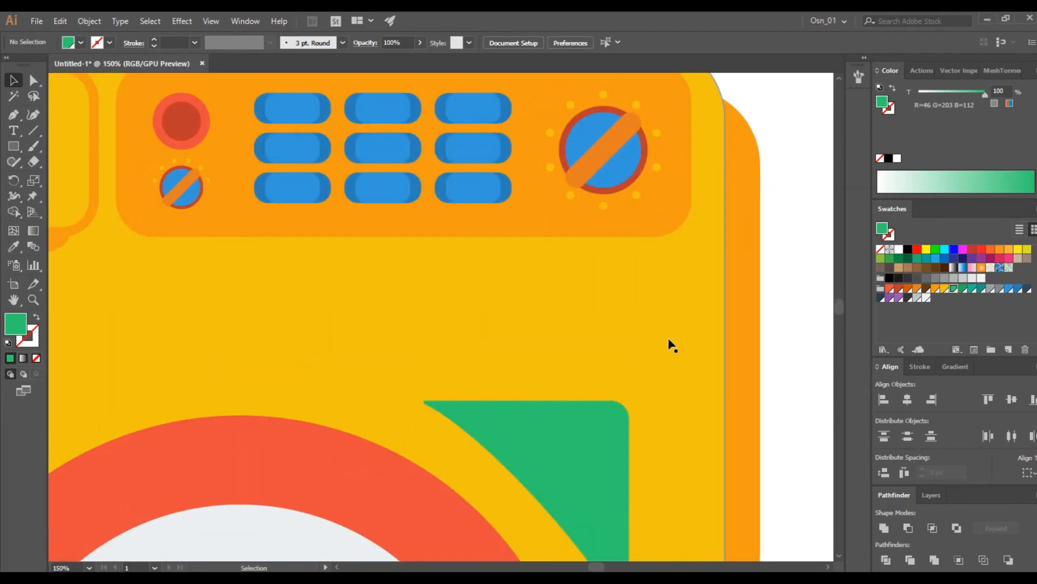
left_click(615, 150)
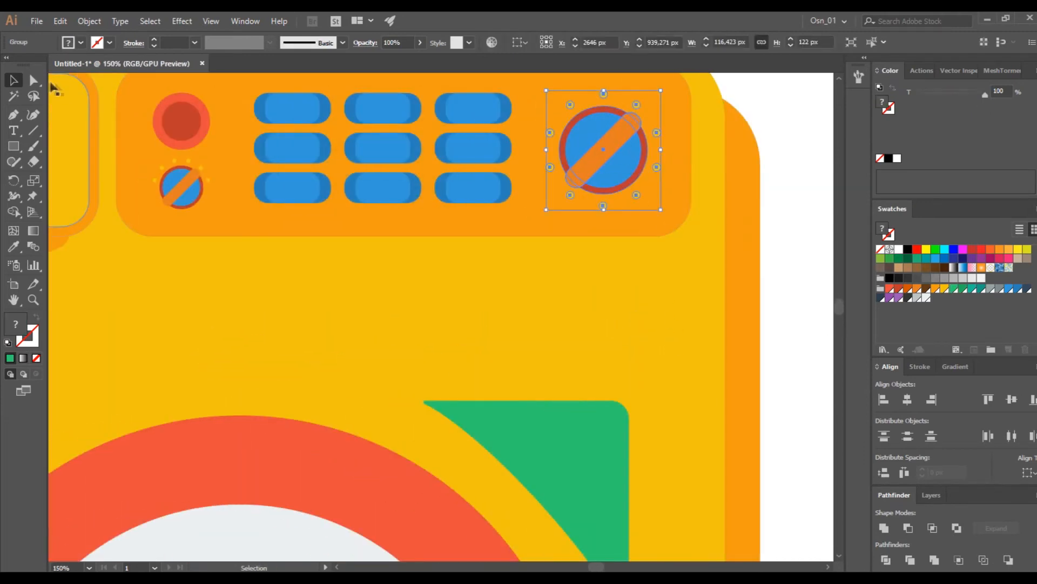
left_click(34, 81)
left_click(185, 186)
left_click(615, 146, "shift")
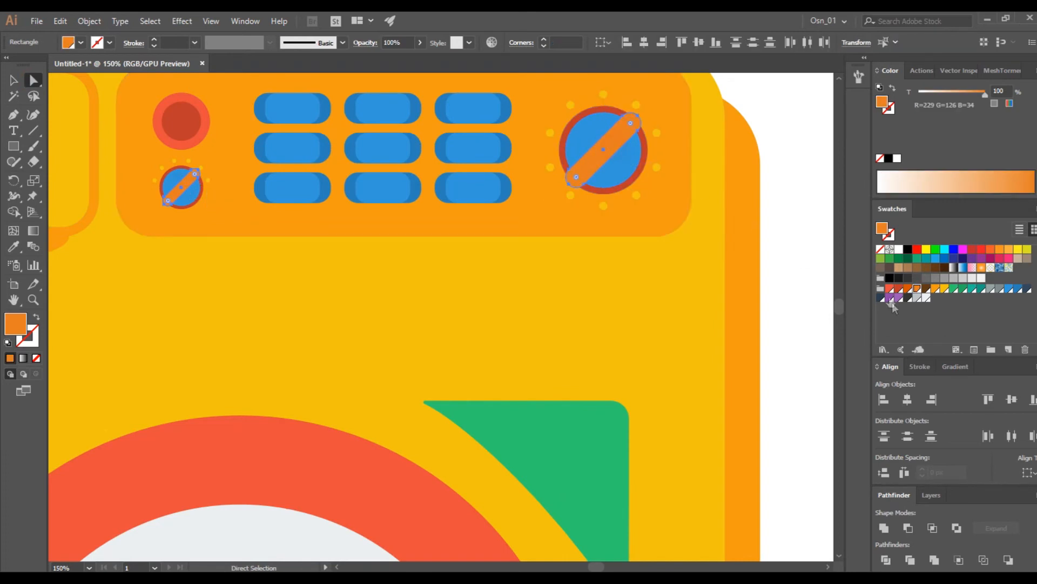
left_click(908, 289)
left_click(898, 289)
left_click(810, 285)
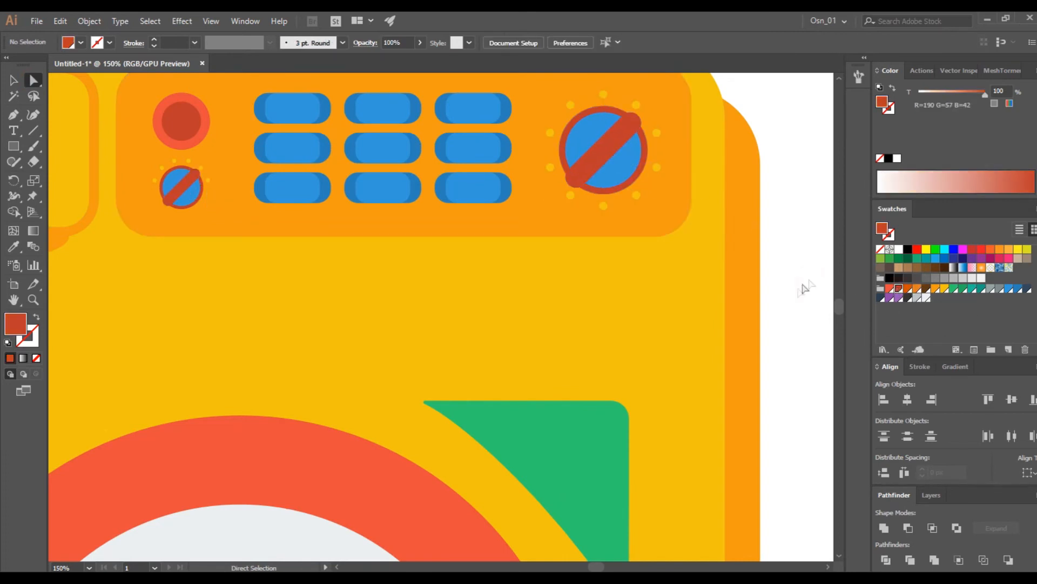
Recolour the outer rings of both dials, trying bright red (R232 G76 B61) and settling on orange (R229 G126 B34)
scroll(798, 293, "down", 1)
left_click(666, 226)
scroll(377, 280, "left", 6)
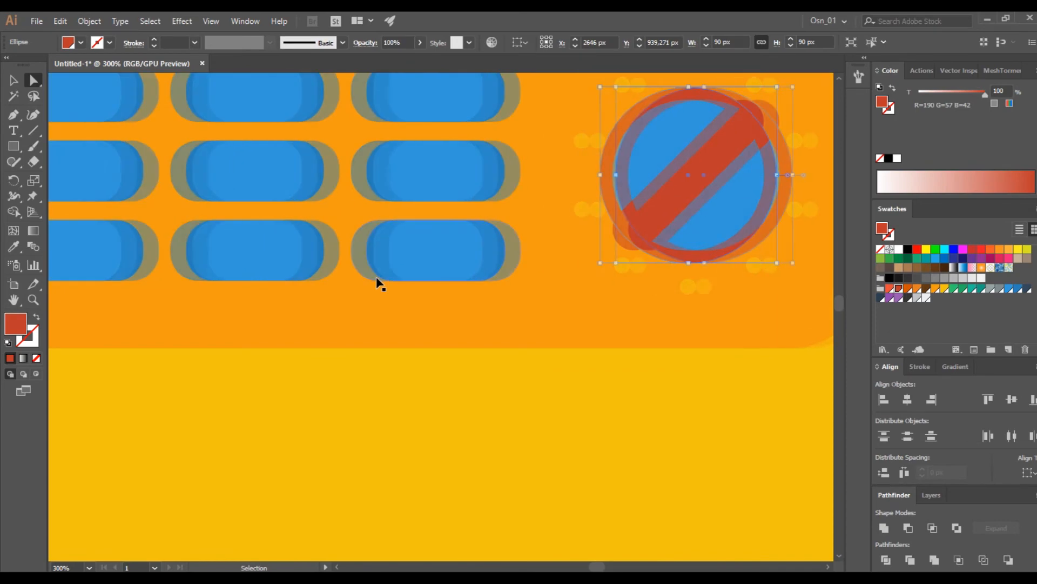
scroll(184, 270, "up", 4)
left_click(171, 243, "shift")
scroll(346, 303, "down", 5)
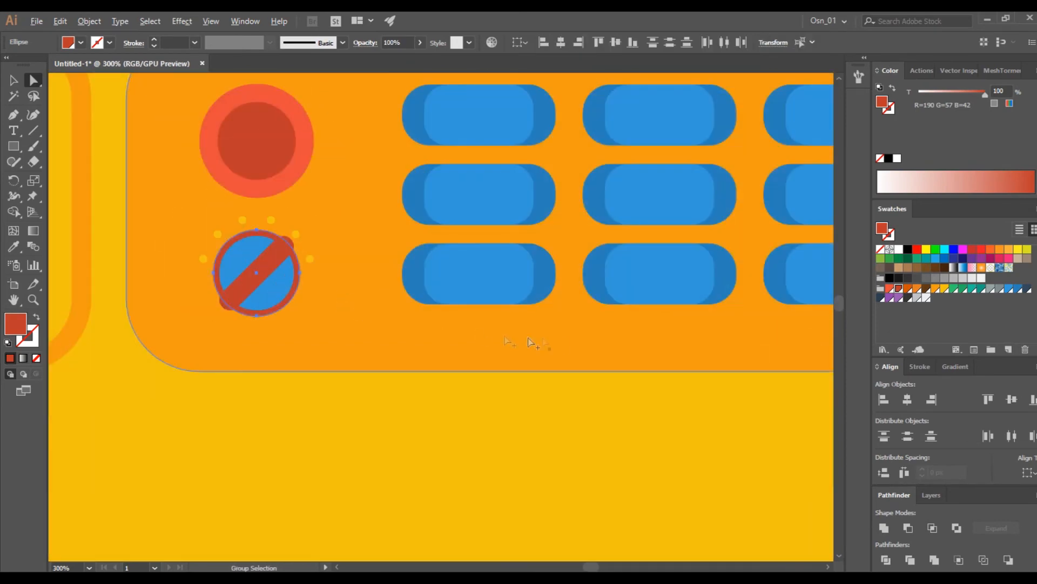
scroll(756, 324, "right", 4)
left_click(890, 289)
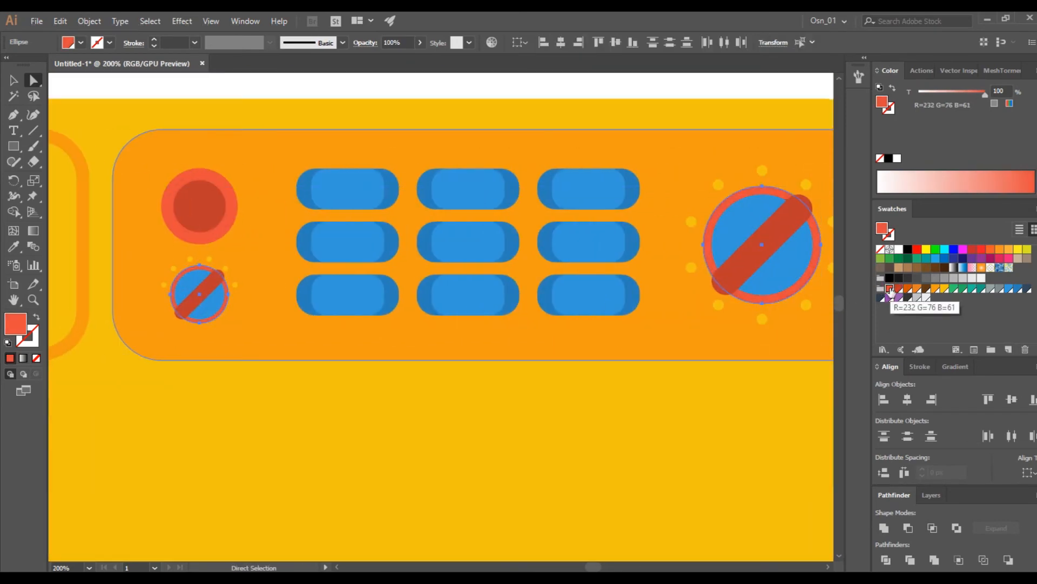
left_click(917, 289)
left_click(486, 86)
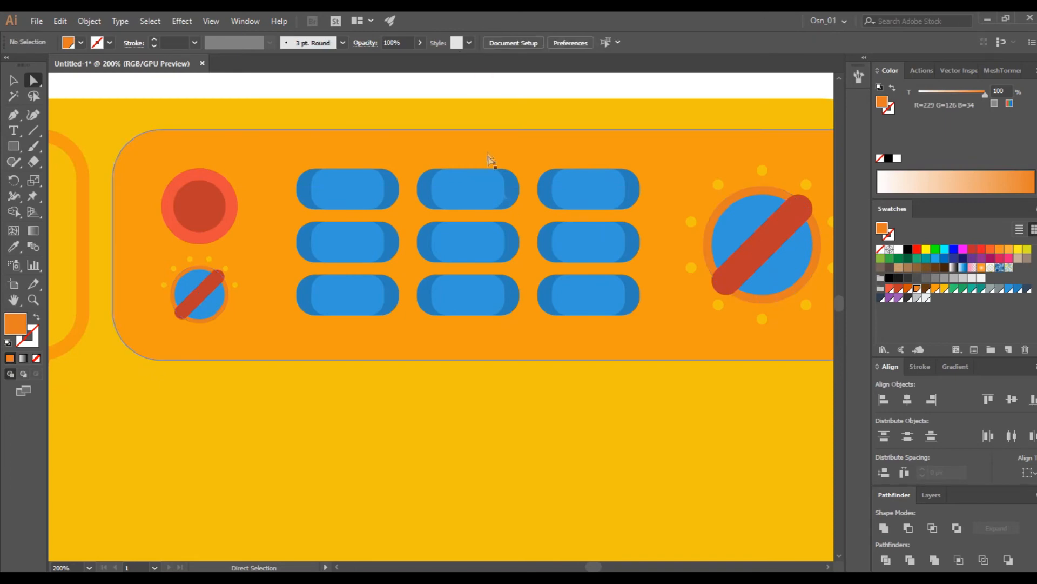
key("ctrl+0")
scroll(622, 357, "up", 1)
scroll(623, 357, "down", 2)
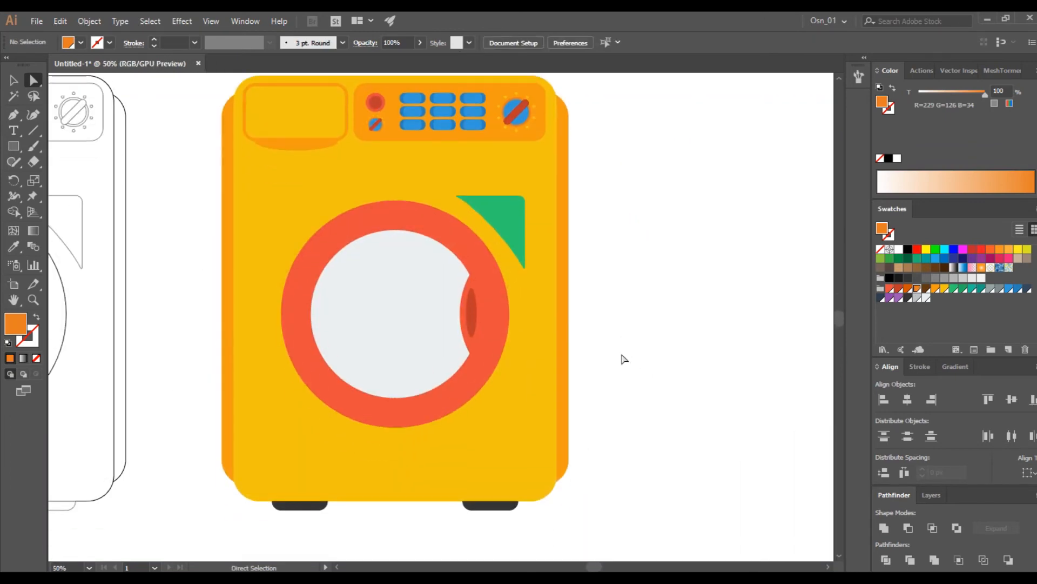
Isolate the door glass and draw three tall rectangles of decreasing width beside it, the widest about 186 by 918 px
scroll(622, 357, "left", 2)
left_click(433, 309)
left_click(13, 81)
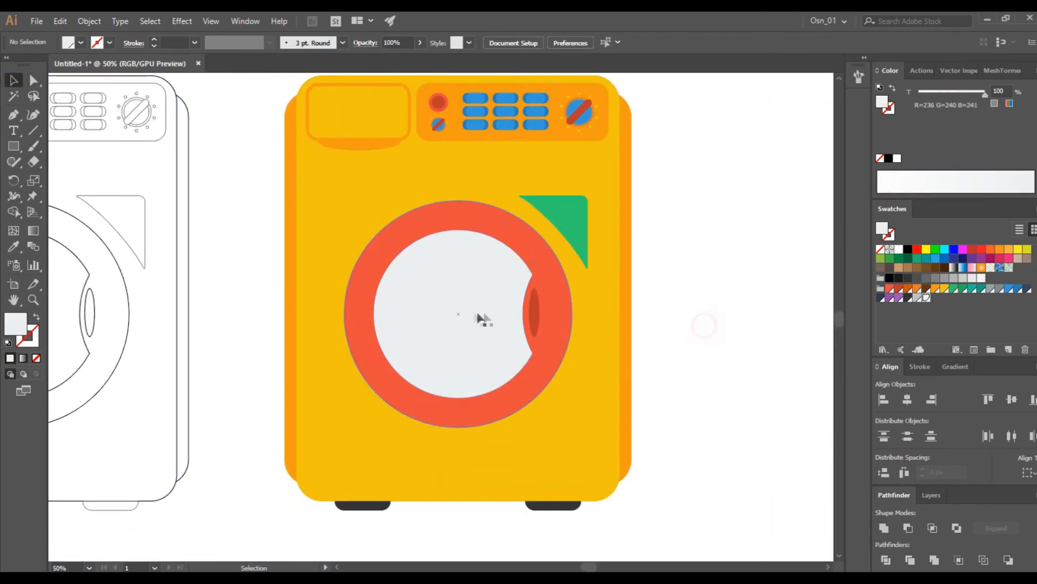
double_click(440, 319)
left_click_drag(230, 210, 291, 509)
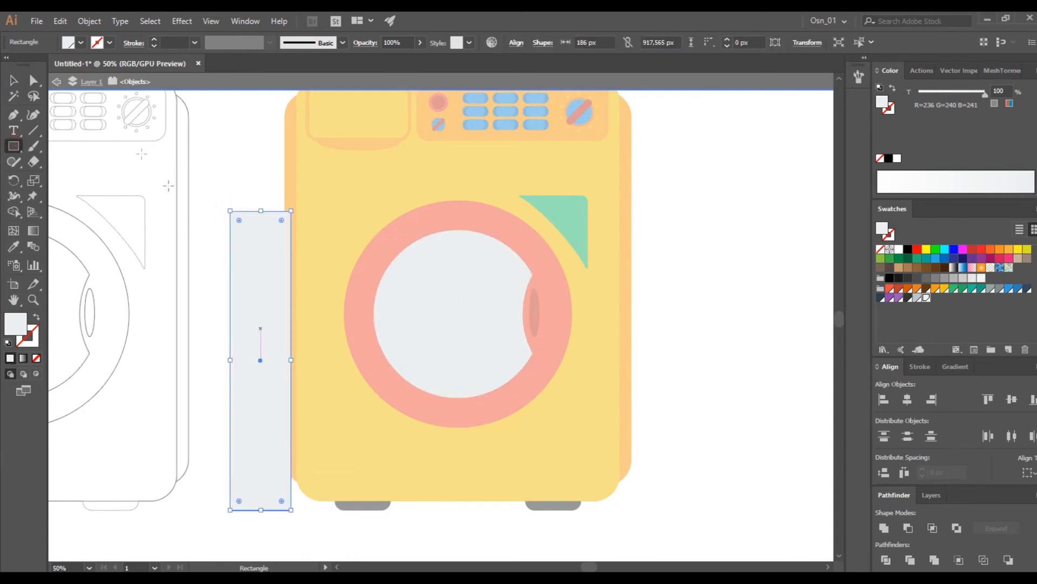
mouse_move(300, 211)
left_mouse_down()
mouse_move(309, 511)
mouse_move(322, 509)
left_mouse_up()
left_click_drag(335, 211, 344, 509)
Fill the three rectangles with white, tilt them diagonally together and place them across the door glass
left_click(13, 81)
left_click(258, 250, "shift")
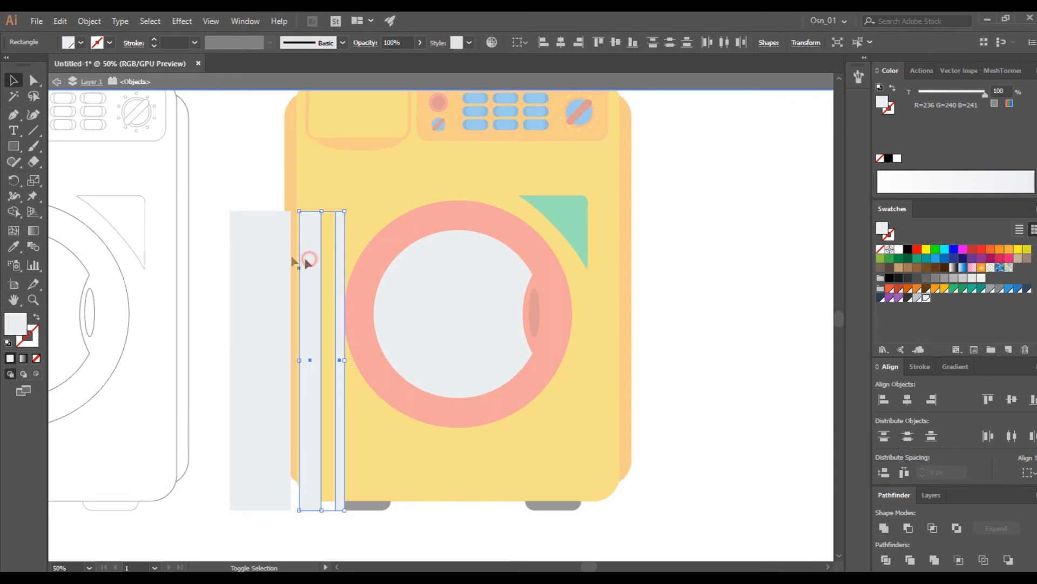
left_click(898, 249)
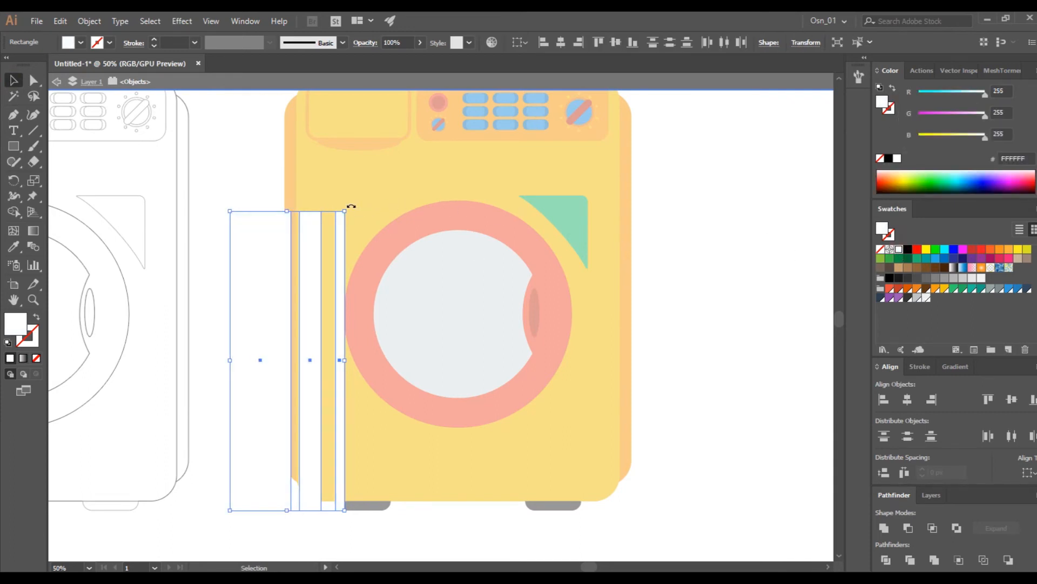
left_click_drag(351, 206, 426, 269)
left_click_drag(294, 282, 461, 241)
Trim the diagonal bars to the door glass with Shape Builder and set their opacity to 30%
left_click(402, 268, "shift")
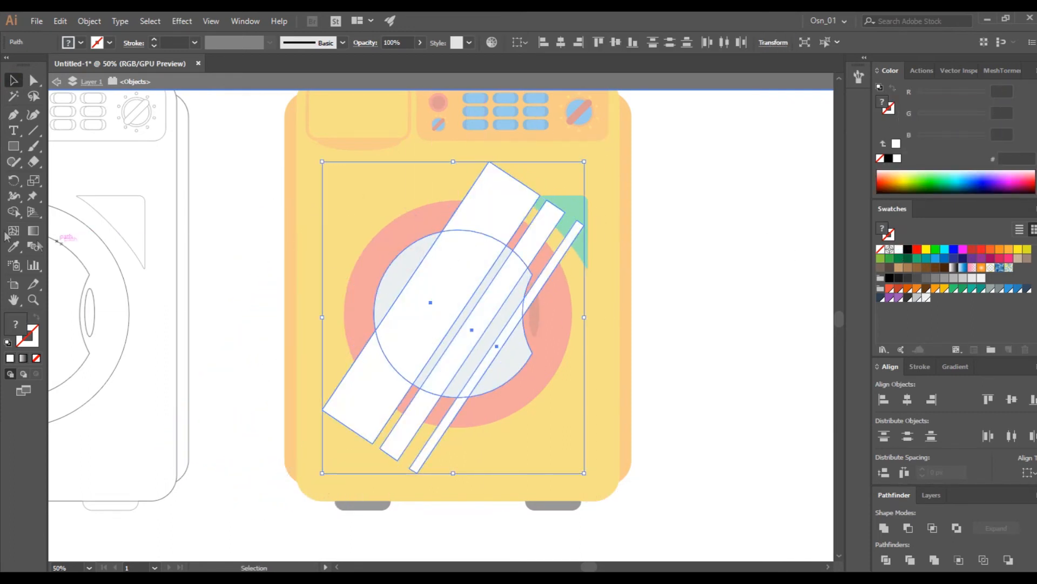
left_click(13, 211)
left_click_drag(460, 184, 595, 254)
left_click_drag(470, 449, 319, 386)
left_click(11, 83)
type("30")
key("Return")
double_click(753, 330)
scroll(735, 329, "down", 1)
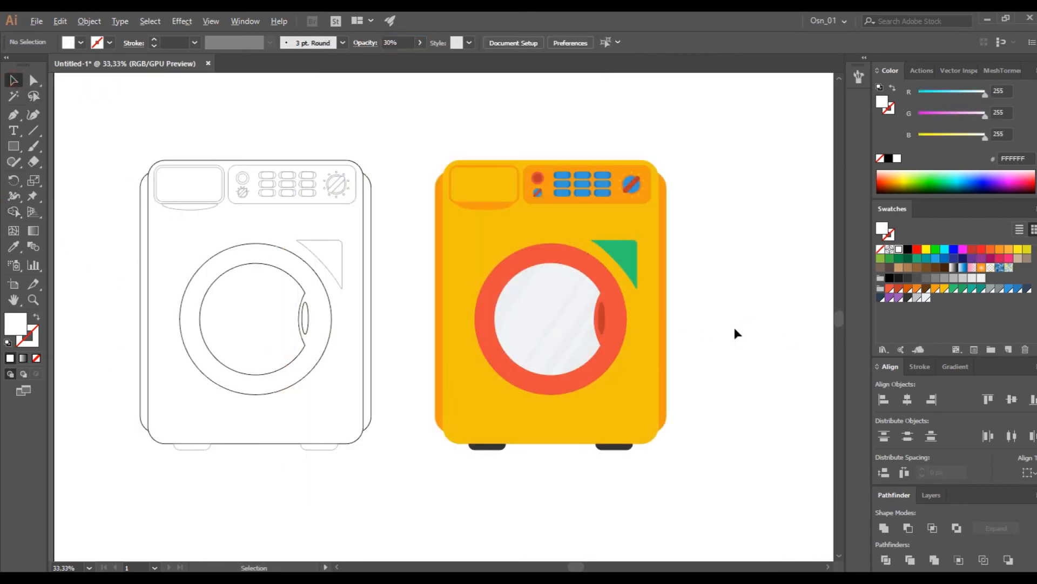
Place a copy of the coloured machine's body beside it as a single yellow silhouette
left_click_drag(734, 329, 660, 332)
left_click(386, 225)
left_click_drag(386, 226, 680, 225)
scroll(145, 123, "right", 5)
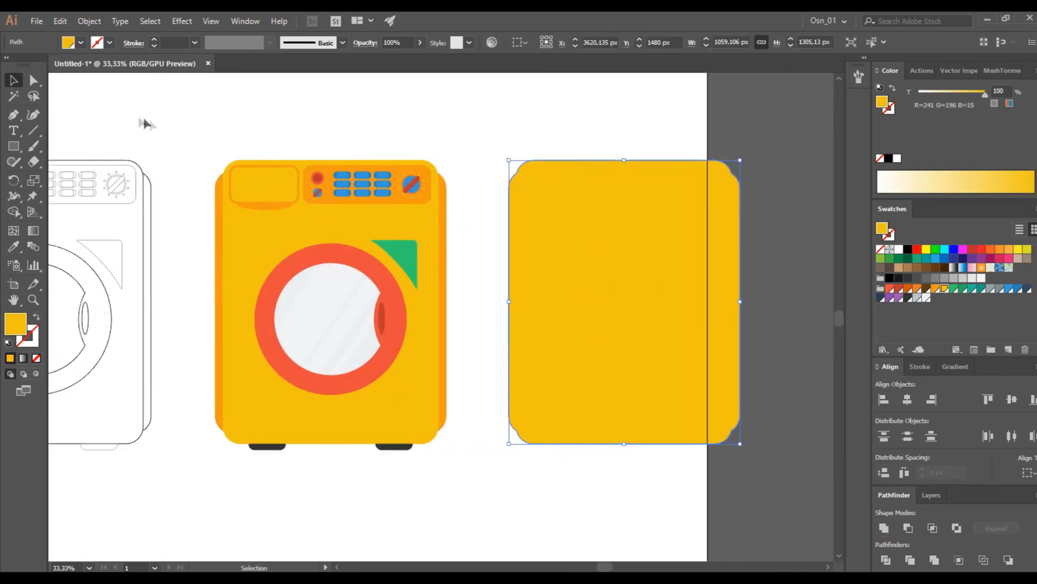
Draw a closed wavy shape with the Curvature tool covering the upper and left edges of the yellow silhouette
left_click(32, 115)
key("ctrl+shift+a")
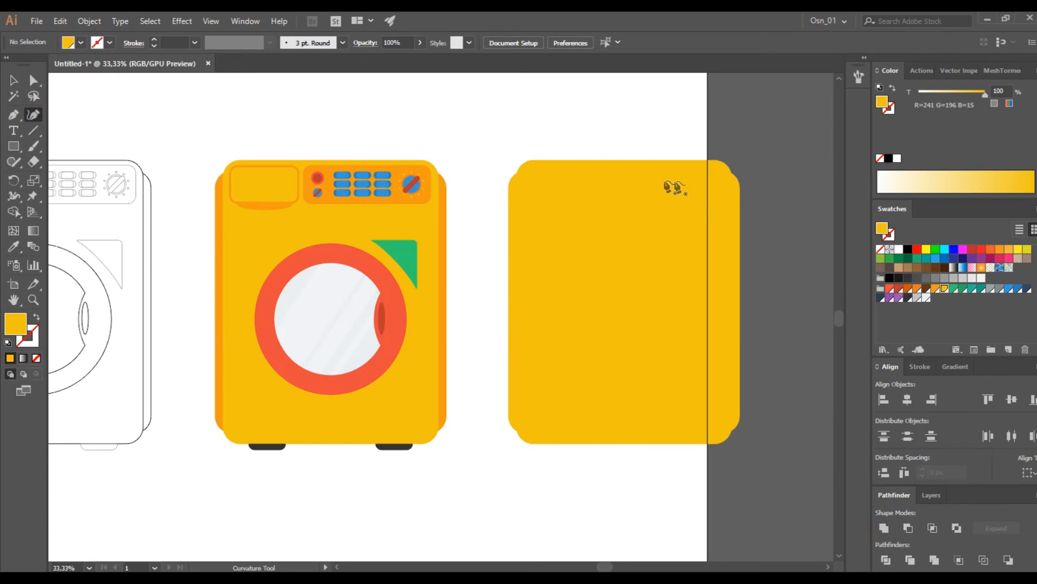
left_click(768, 151)
left_click(686, 190)
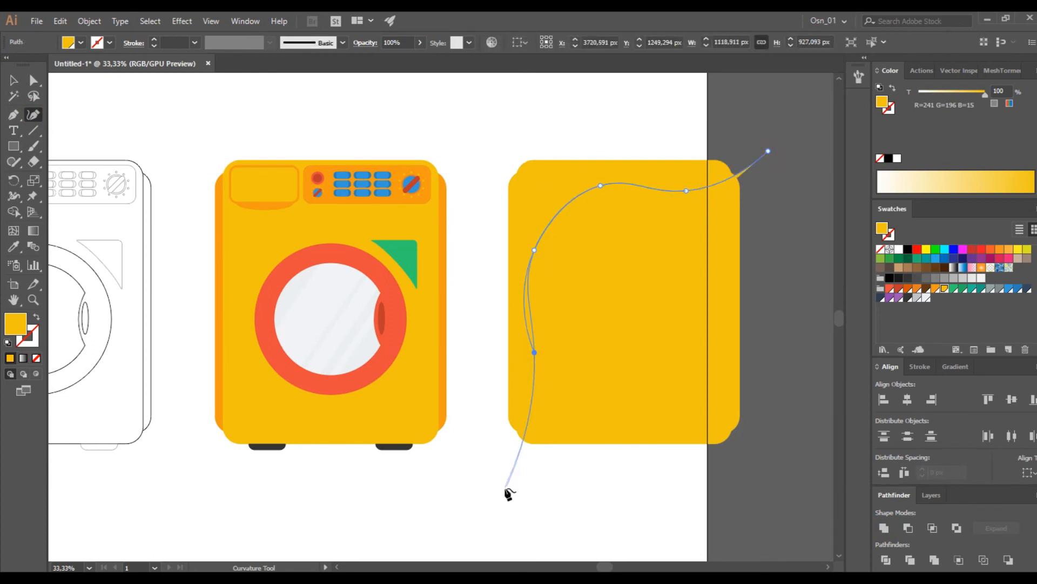
left_click(471, 413)
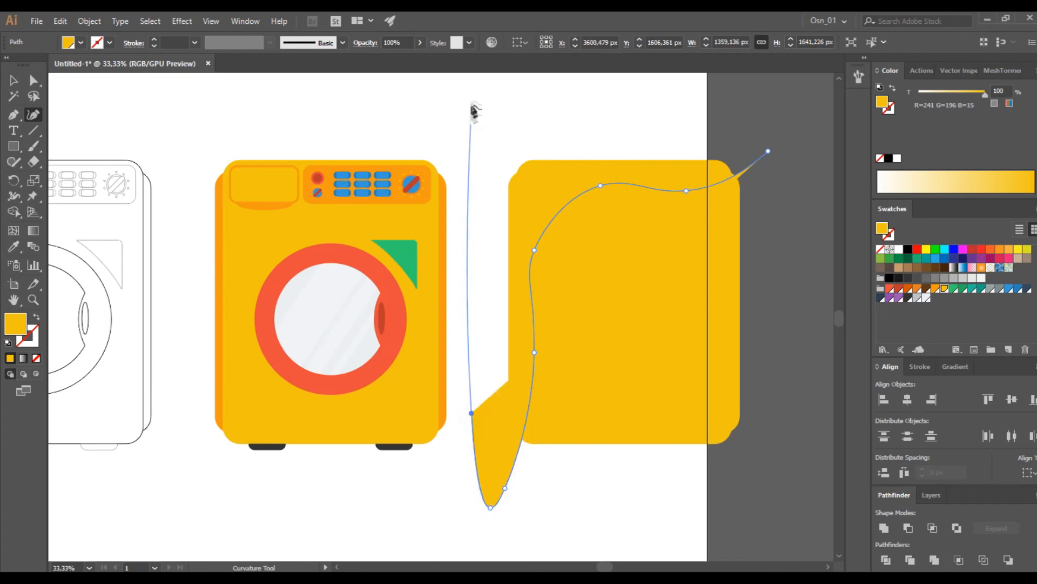
left_click(471, 89)
left_click(810, 136)
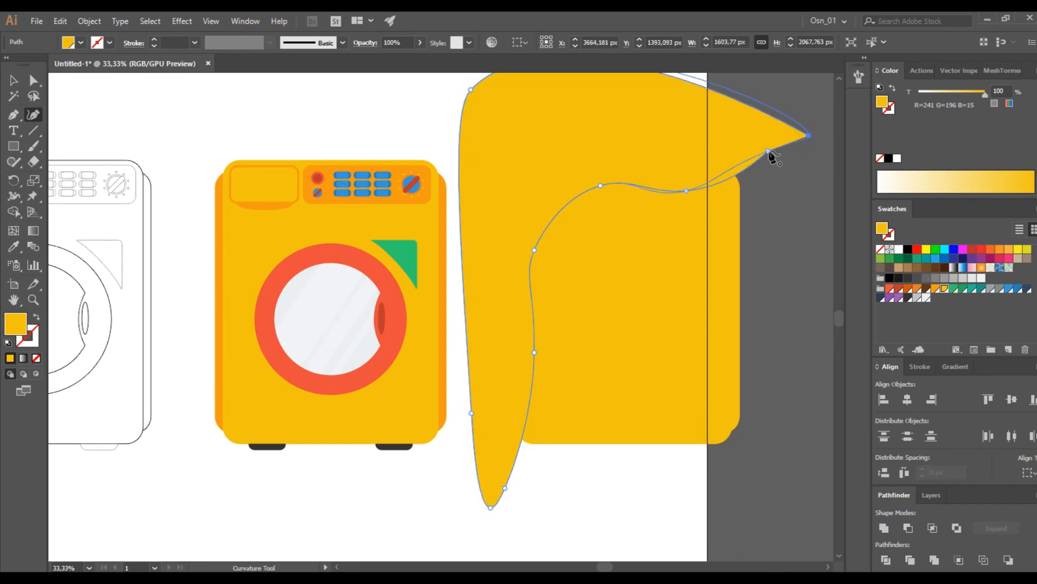
left_click(769, 152)
Set aside a spare copy of the silhouette and trim the wavy shape to its overlap with the original using Shape Builder
left_click(15, 81)
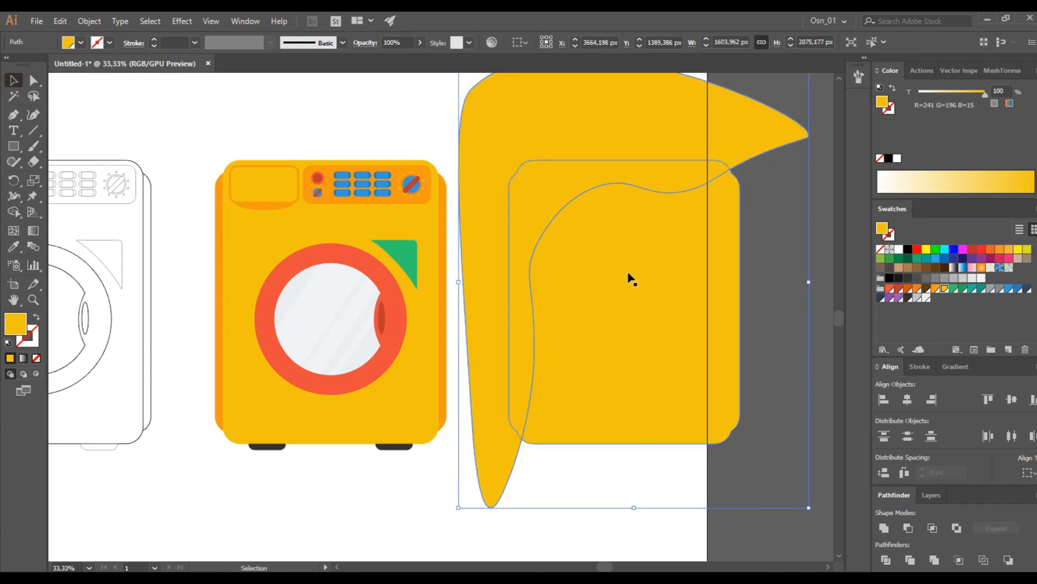
scroll(629, 275, "down", 2)
scroll(550, 287, "right", 4)
left_click_drag(477, 285, 686, 286)
left_click_drag(500, 161, 466, 235)
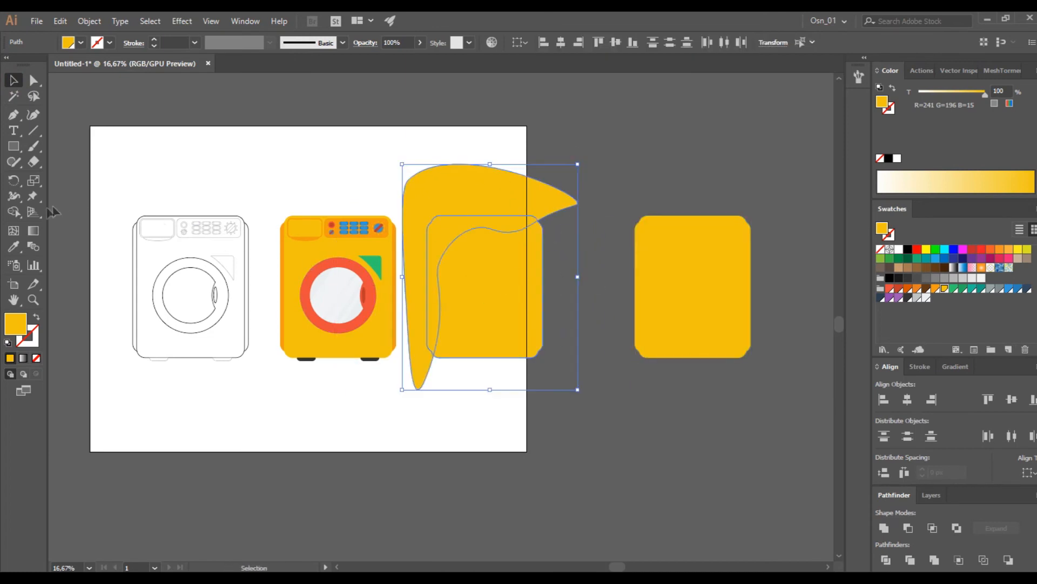
left_click(14, 211)
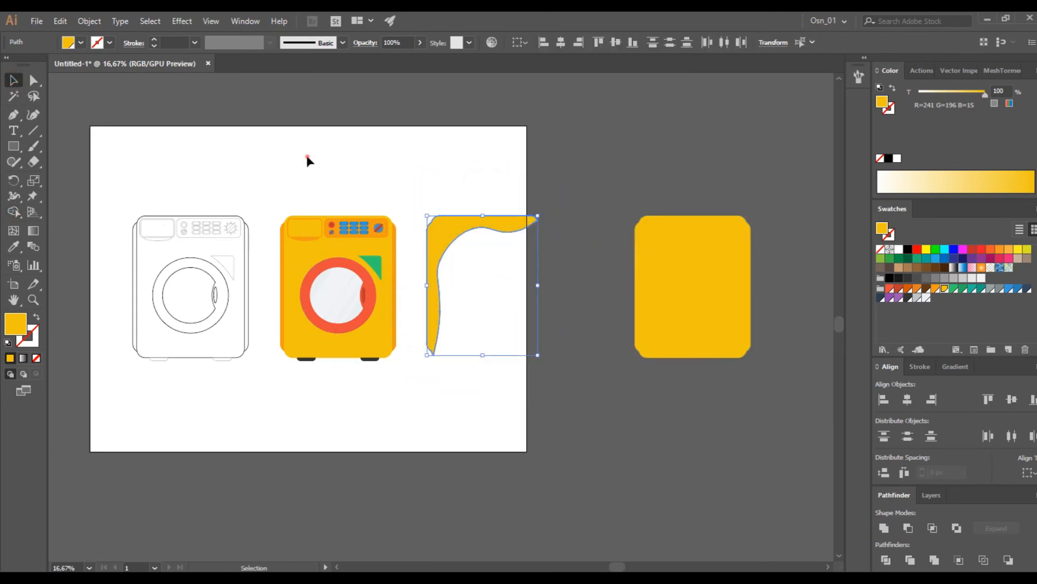
left_click(307, 157)
Place a copy of the trimmed highlight over the coloured machine and apply the glass reflection's semi-transparent white style
scroll(465, 252, "up", 2)
scroll(465, 252, "left", 5)
left_click_drag(600, 213, 306, 214)
scroll(350, 306, "up", 3)
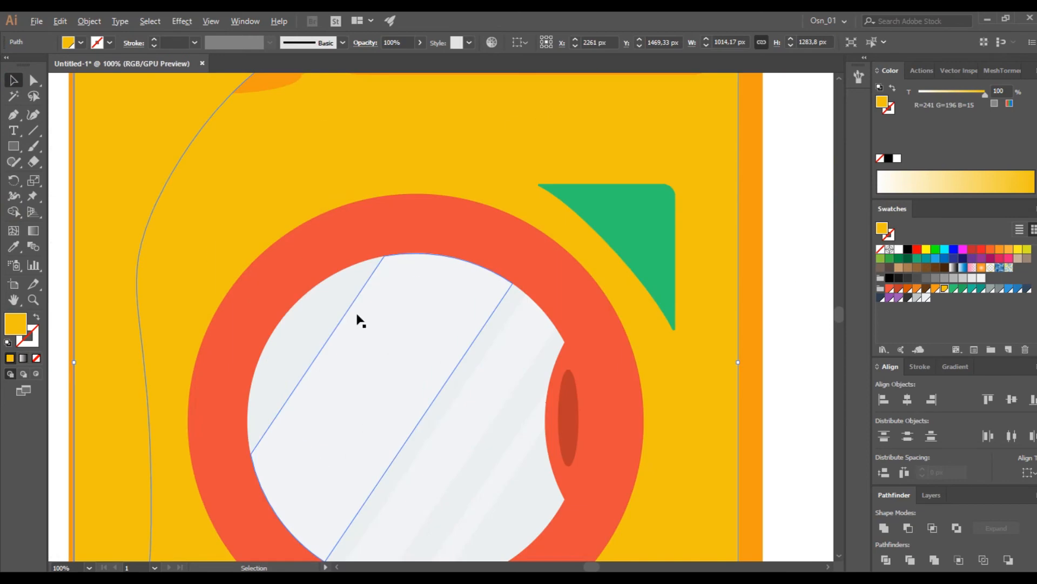
key("i")
left_click(362, 319)
Align the highlight with the upper-left edges of the coloured machine and set its opacity to 15%
scroll(273, 243, "down", 2)
scroll(156, 146, "up", 4)
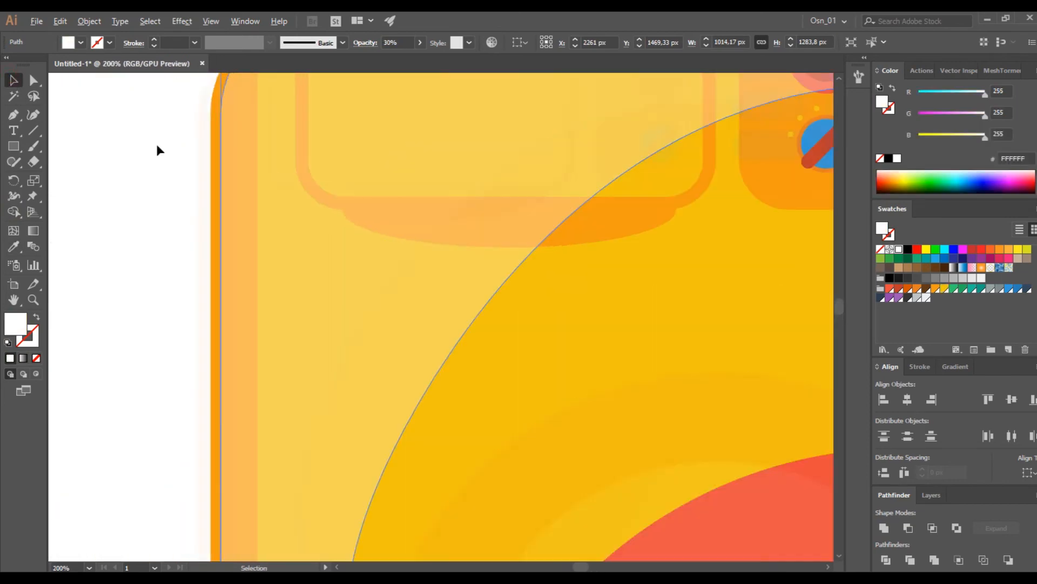
key("v")
left_click_drag(245, 232, 241, 236)
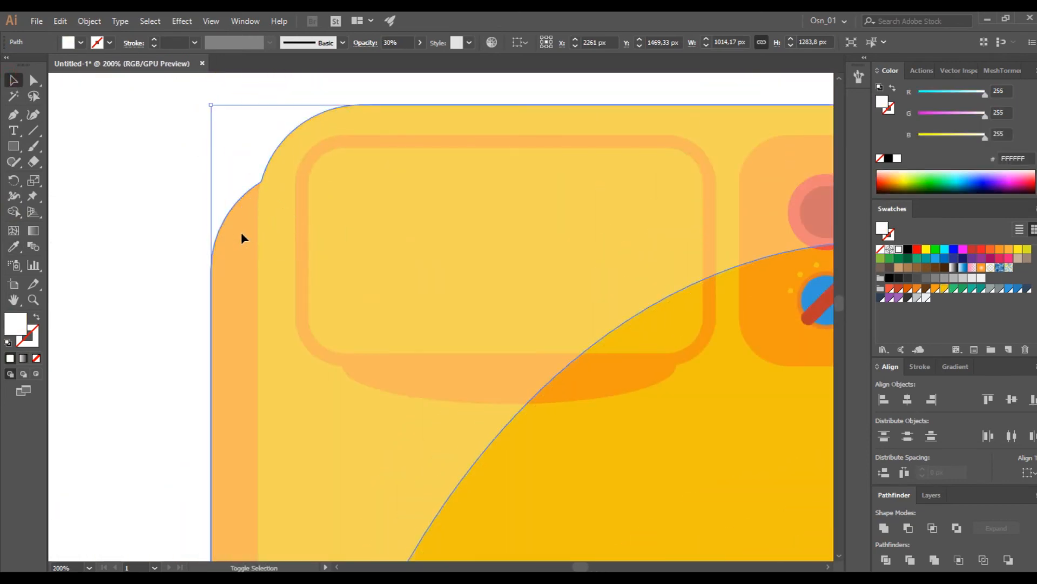
scroll(241, 236, "down", 3)
left_click(384, 44)
type("15")
key("Return")
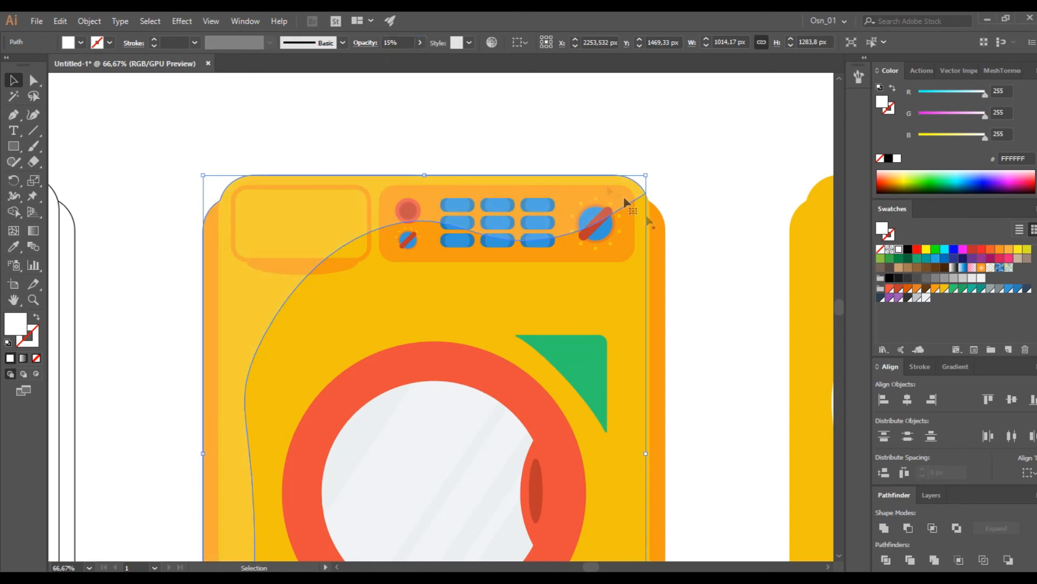
left_click(710, 270)
Delete the leftover yellow highlight shape beside the coloured machine
scroll(710, 270, "down", 2)
scroll(659, 298, "down", 2)
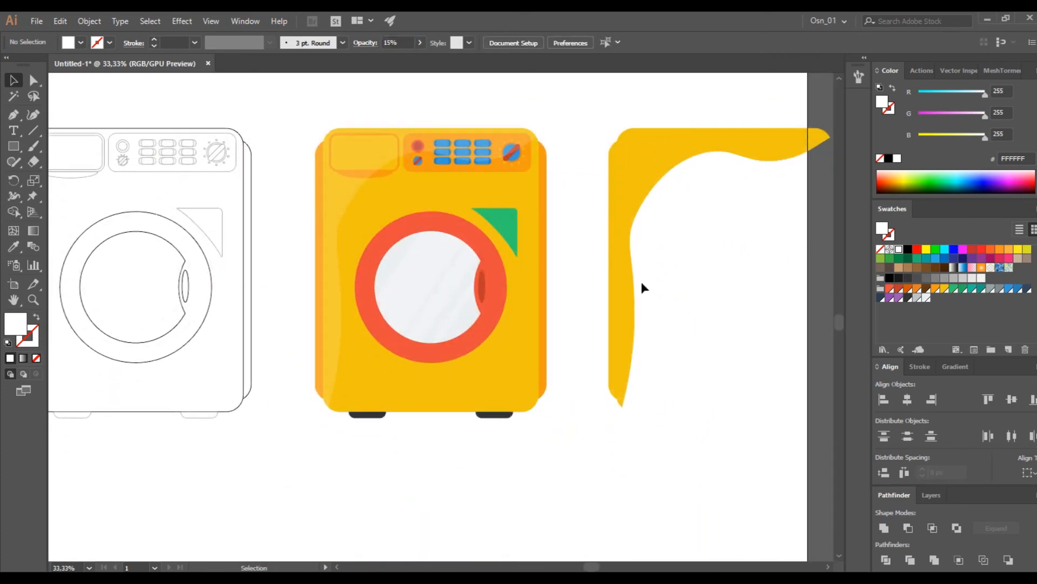
scroll(594, 227, "right", 3)
left_click(553, 173)
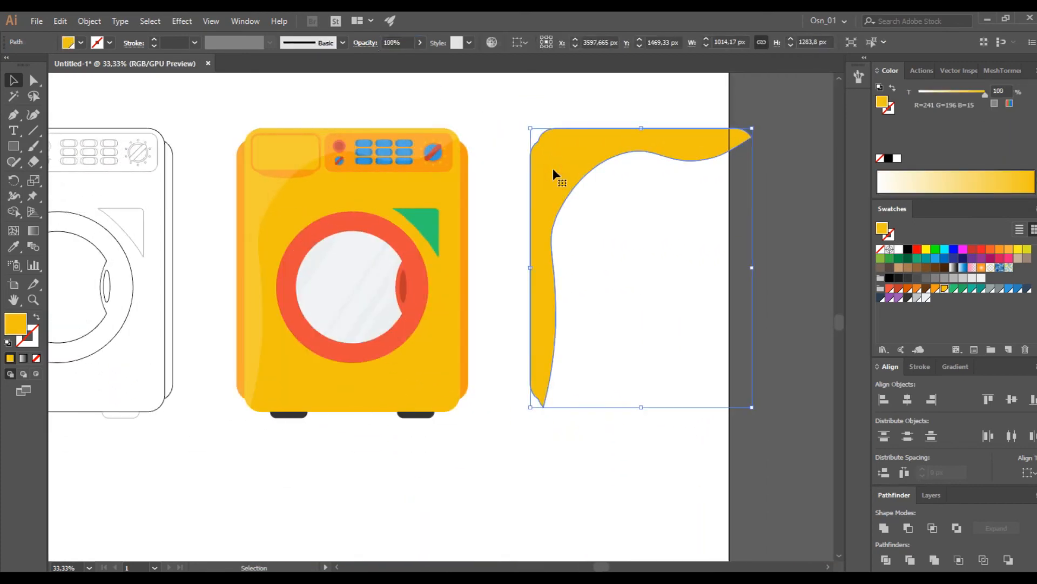
key("Delete")
Draw a flat ellipse about 1257 by 45 px under the coloured machine's feet, shifted slightly right, and send it to the back
scroll(527, 351, "down", 1)
scroll(526, 351, "left", 1)
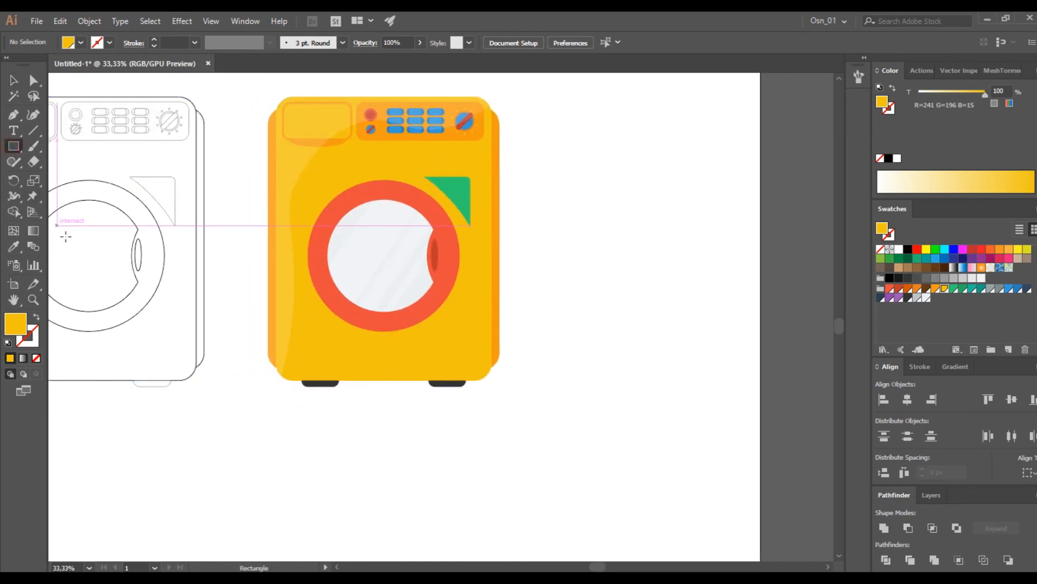
key("l")
left_click_drag(246, 392, 520, 380)
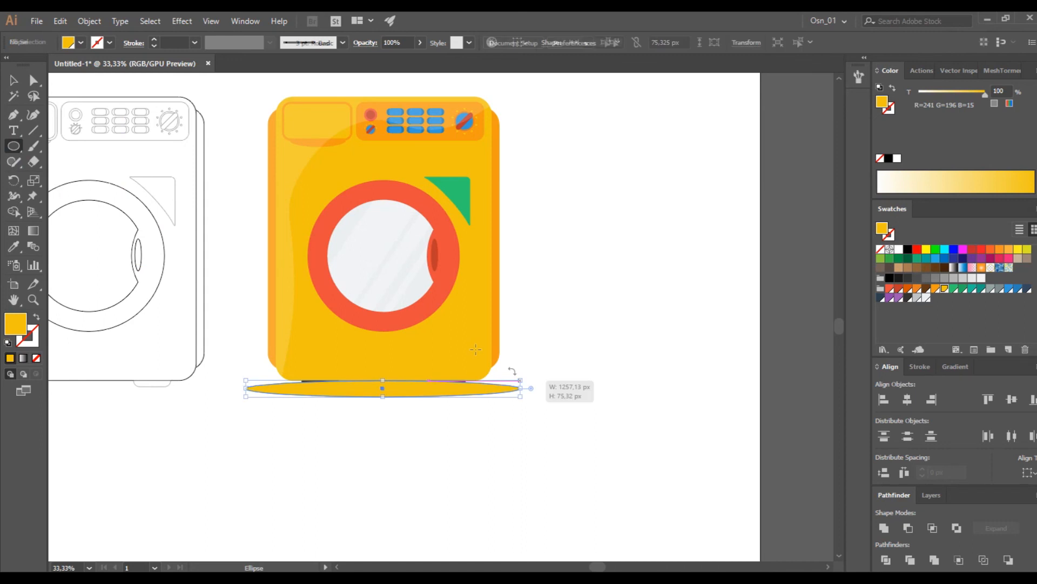
key("v")
mouse_move(383, 400)
left_mouse_down()
mouse_move(389, 394)
mouse_move(361, 396)
mouse_move(399, 402)
left_mouse_up()
scroll(474, 406, "up", 4)
left_click_drag(334, 337, 295, 325)
scroll(326, 373, "left", 2)
key("ctrl+shift+bracketleft")
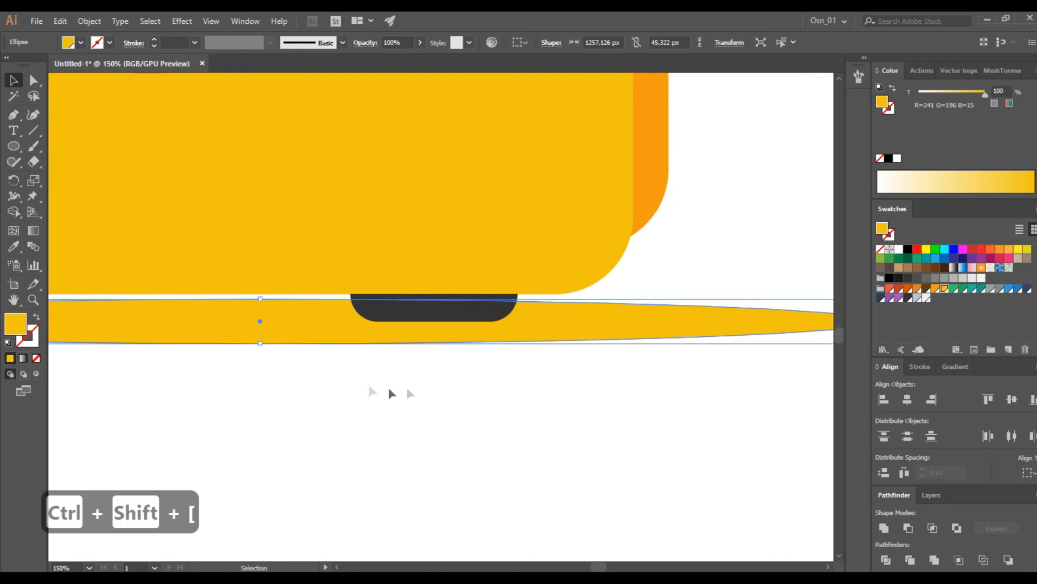
Fill the ground ellipse with black at 15% opacity and keep it behind the machine
left_click(908, 249)
left_click(394, 42)
type("1")
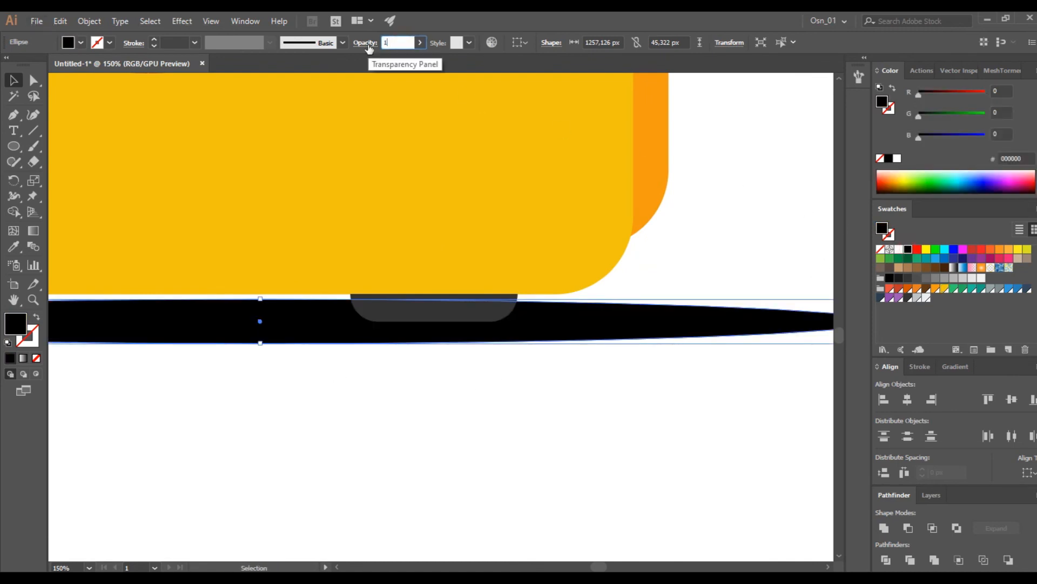
type("5")
key("Return")
key("ctrl+shift+bracketleft")
left_click(528, 409)
Move the spare yellow silhouette next to the coloured washing machine
scroll(529, 407, "down", 4)
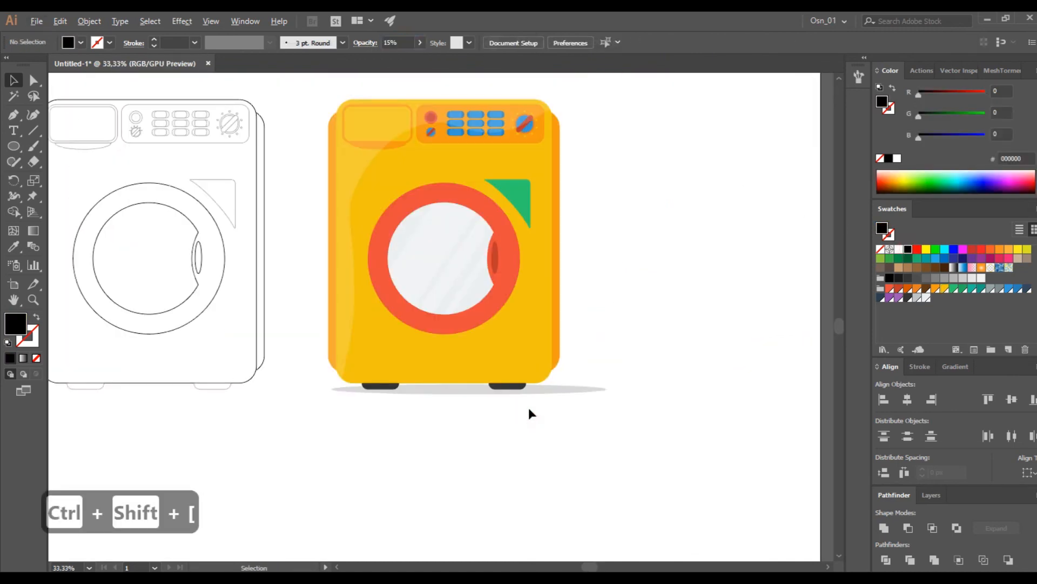
scroll(529, 407, "down", 1)
scroll(530, 403, "down", 2)
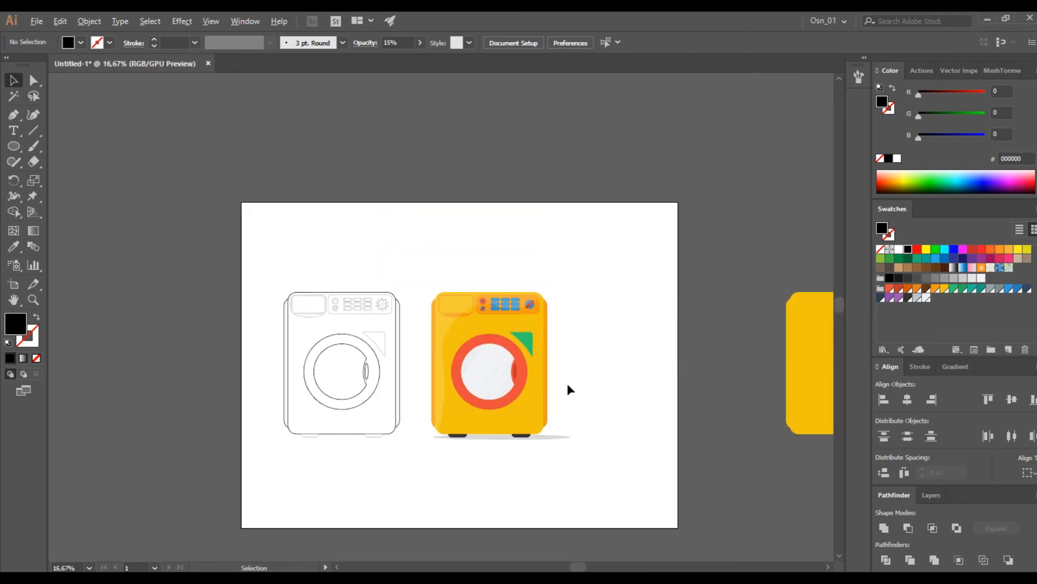
scroll(568, 384, "right", 4)
left_click_drag(729, 380, 515, 370)
scroll(574, 395, "up", 2)
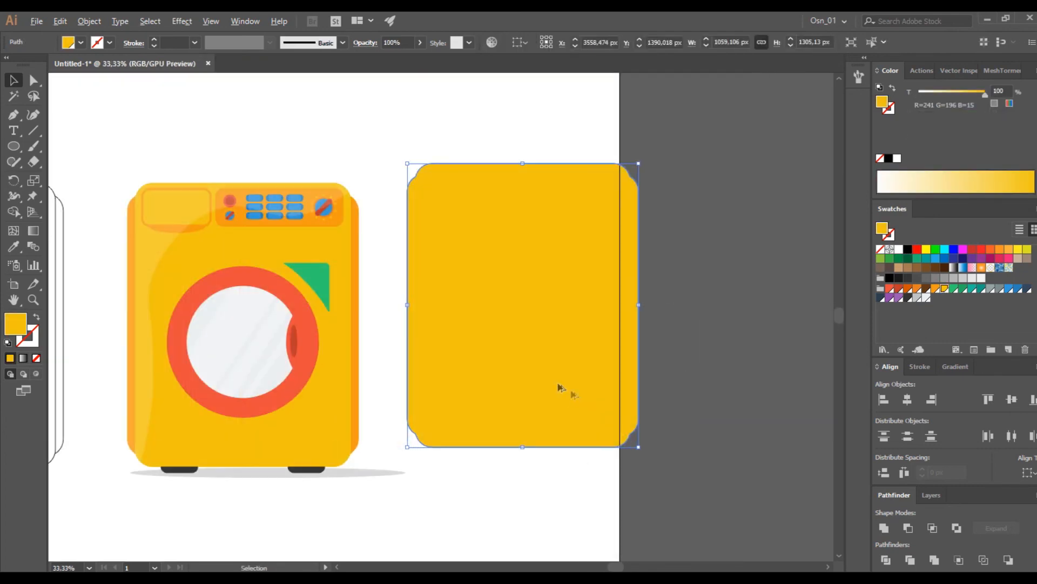
Draw a closed curved shape with the Curvature tool covering the silhouette's lower-right corner and right edge
left_click(33, 114)
left_click(644, 148)
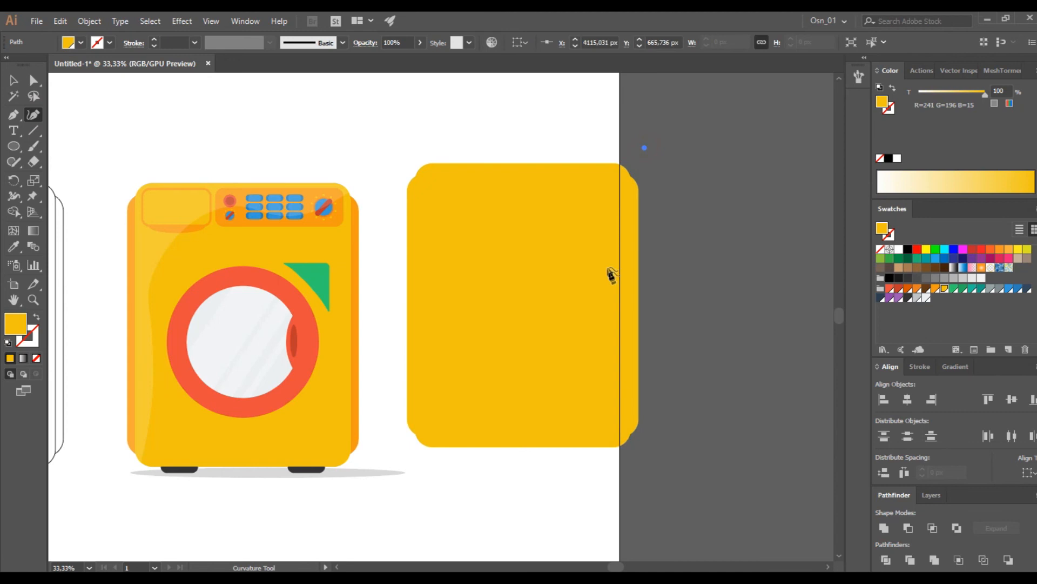
key("ctrl+z")
left_click(648, 250)
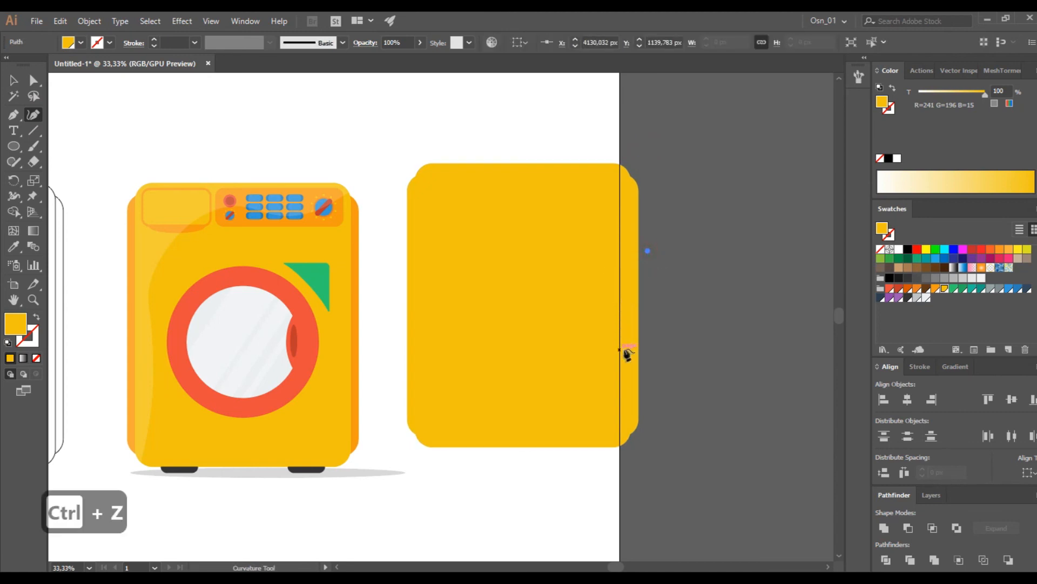
left_click(623, 414)
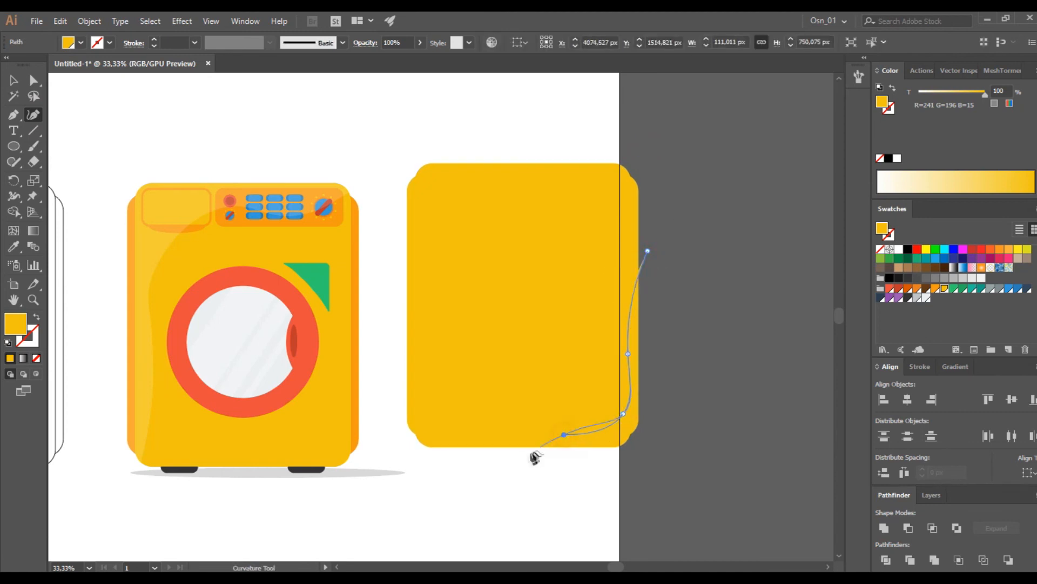
left_click(628, 468)
left_click(707, 413)
left_click(673, 156)
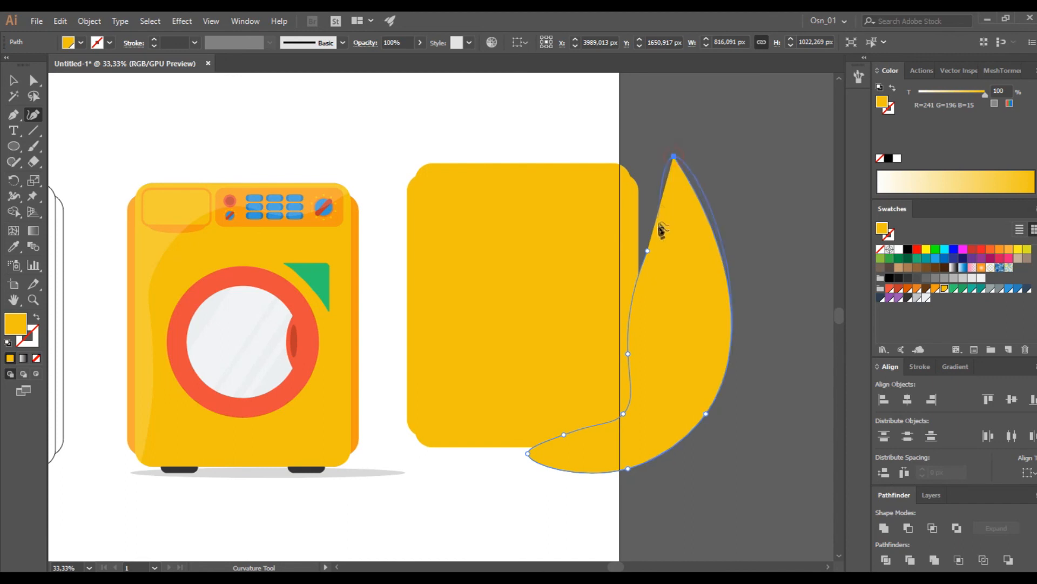
left_click(648, 252)
key("ctrl+z")
key("ctrl+z")
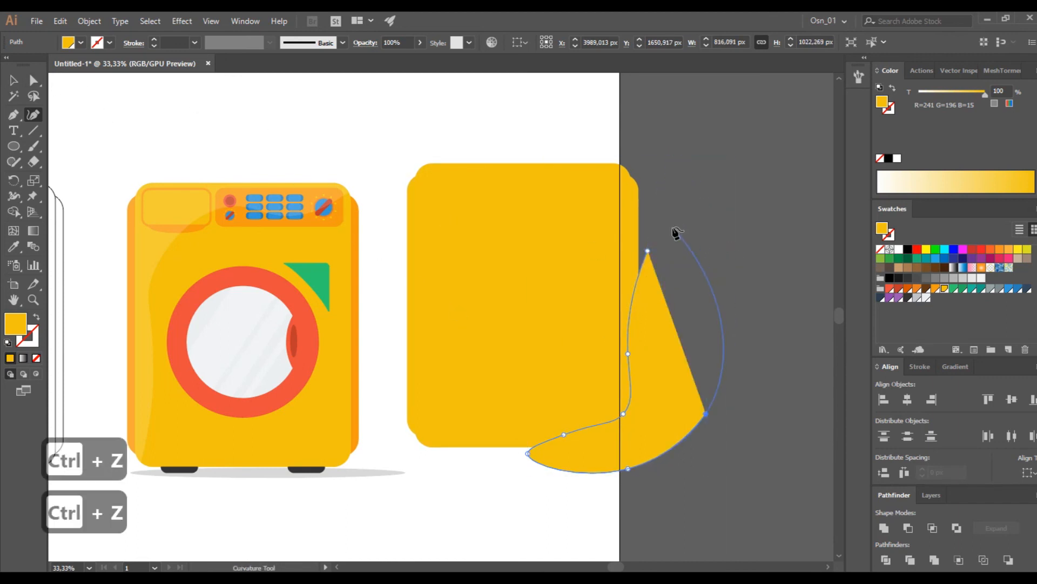
left_click(676, 203)
left_click(648, 252)
Trim the curved shape and silhouette with Shape Builder, keeping only their overlap along the lower-right corner
left_click(14, 81)
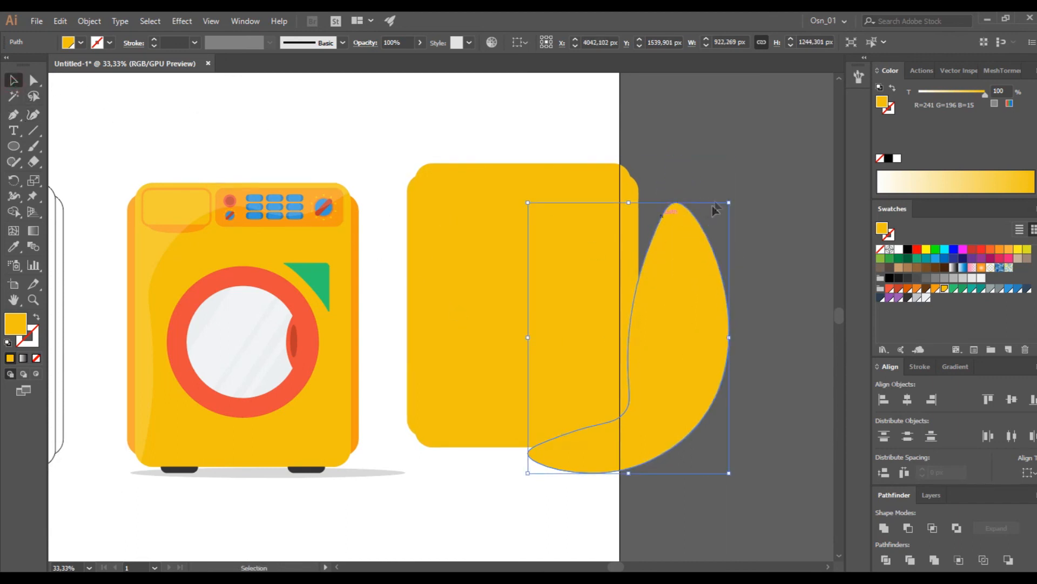
left_click_drag(713, 204, 436, 306)
left_click(14, 212)
left_click(698, 322, "alt")
left_click(563, 292, "alt")
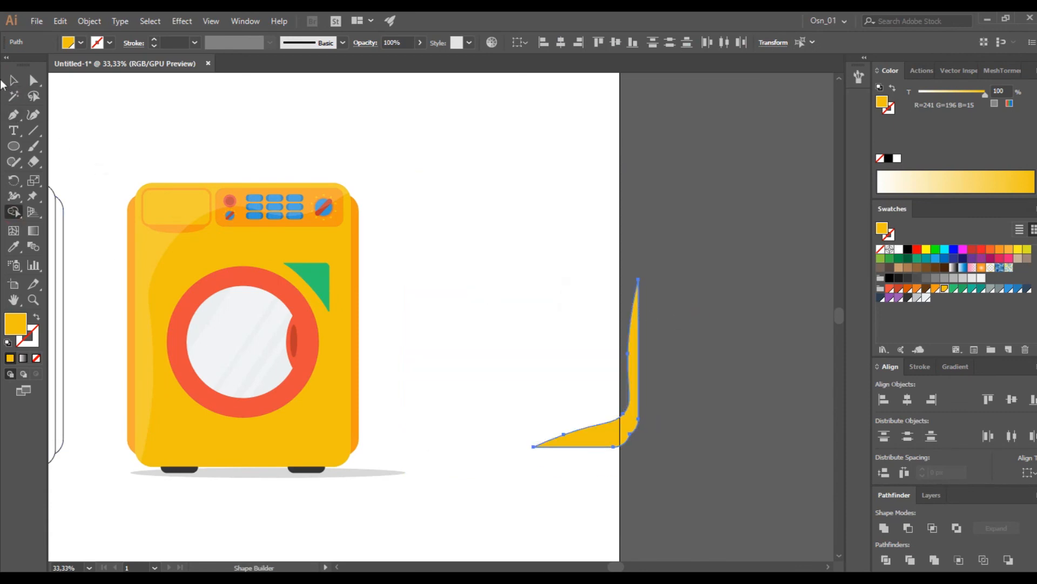
Give the corner shape the ground shadow's style, place a copy on the coloured machine and delete the leftover original
key("i")
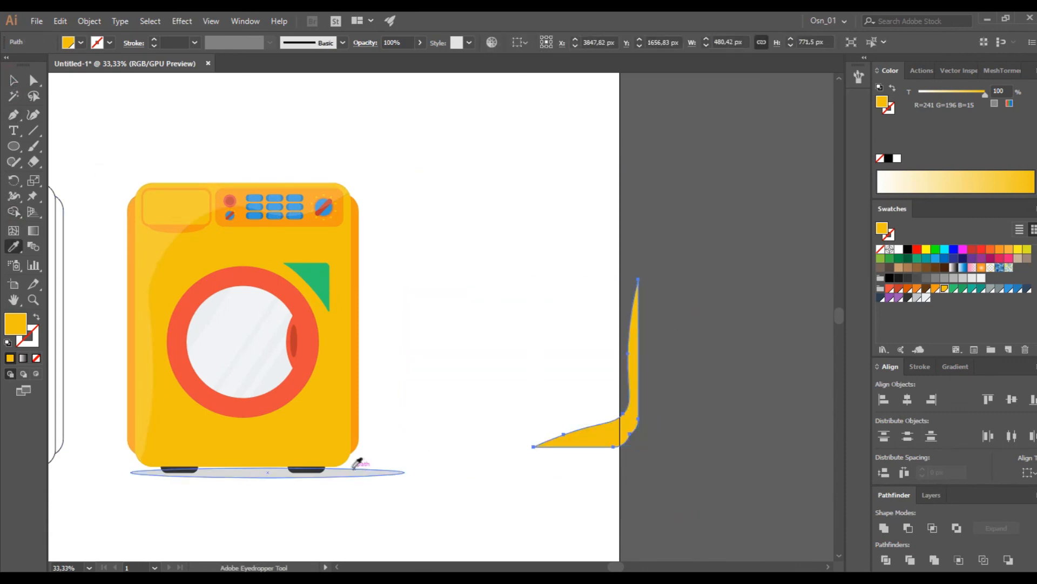
left_click(349, 472)
left_click_drag(616, 435, 335, 451)
left_click(616, 429)
key("Delete")
Align the corner shading precisely with the lower-right edges of the coloured machine
left_click(321, 458)
scroll(321, 459, "up", 4)
scroll(548, 311, "up", 3)
left_click_drag(489, 344, 484, 336)
left_click(714, 351)
scroll(704, 359, "down", 1)
scroll(704, 360, "down", 7)
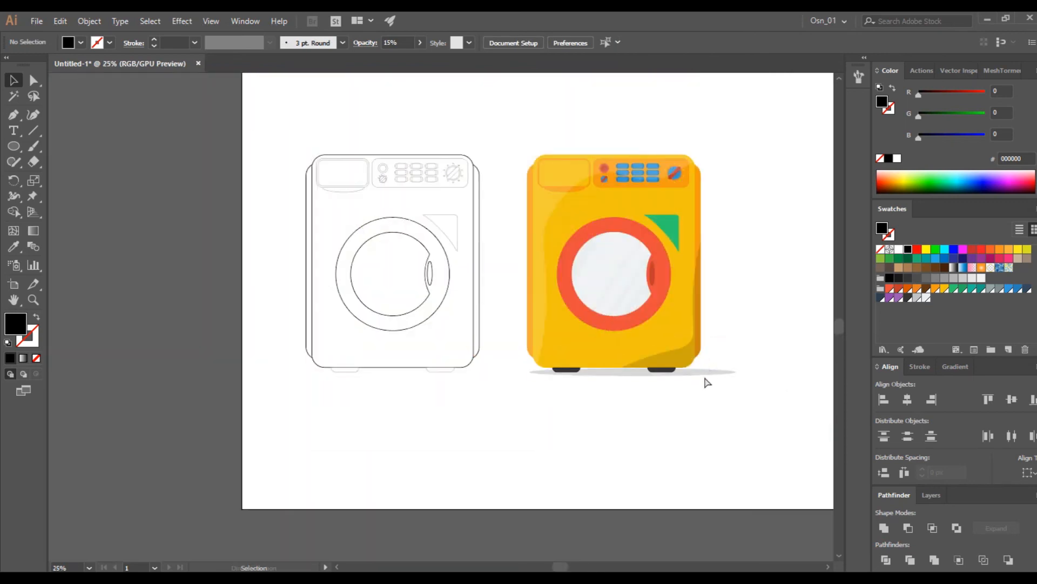
Group the outline and coloured washing machines together
scroll(622, 424, "up", 3)
scroll(628, 440, "left", 4)
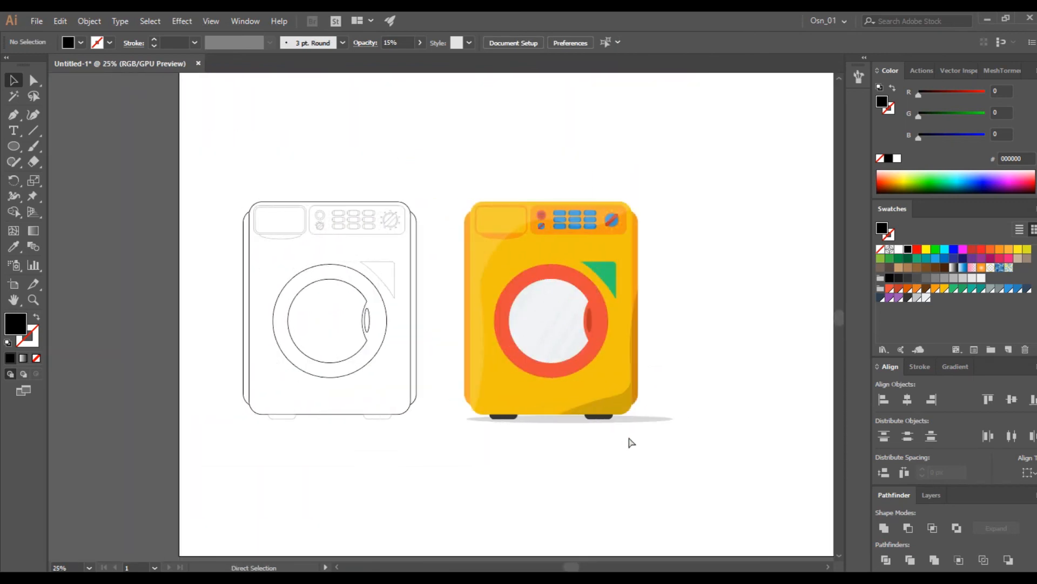
scroll(630, 439, "right", 5)
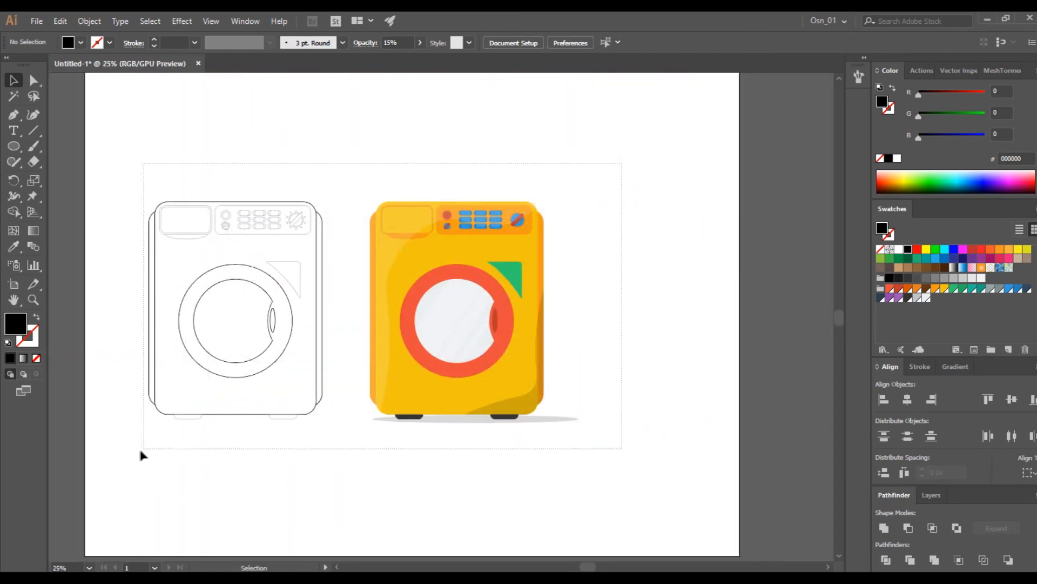
left_click_drag(356, 453, 354, 456)
key("ctrl+g")
left_click(699, 199)
left_click_drag(655, 168, 240, 482)
key("ctrl+g")
Centre the grouped washing machines horizontally and vertically on the artboard
left_click(1029, 473)
left_click(986, 507)
left_click(908, 400)
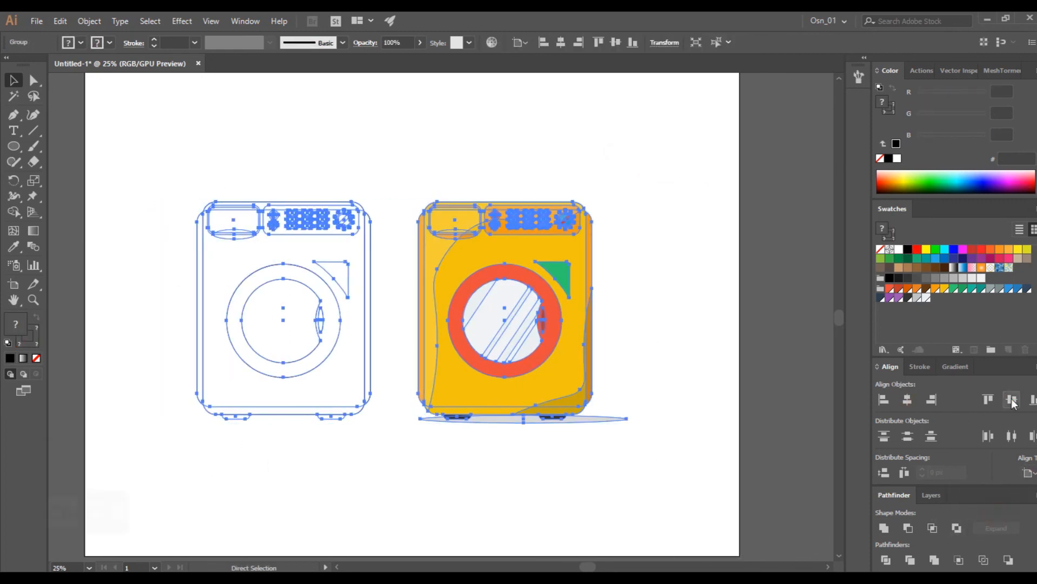
left_click(1012, 399)
left_click(728, 369)
scroll(719, 375, "left", 5)
scroll(734, 362, "up", 1)
scroll(741, 361, "left", 5)
scroll(811, 305, "up", 2)
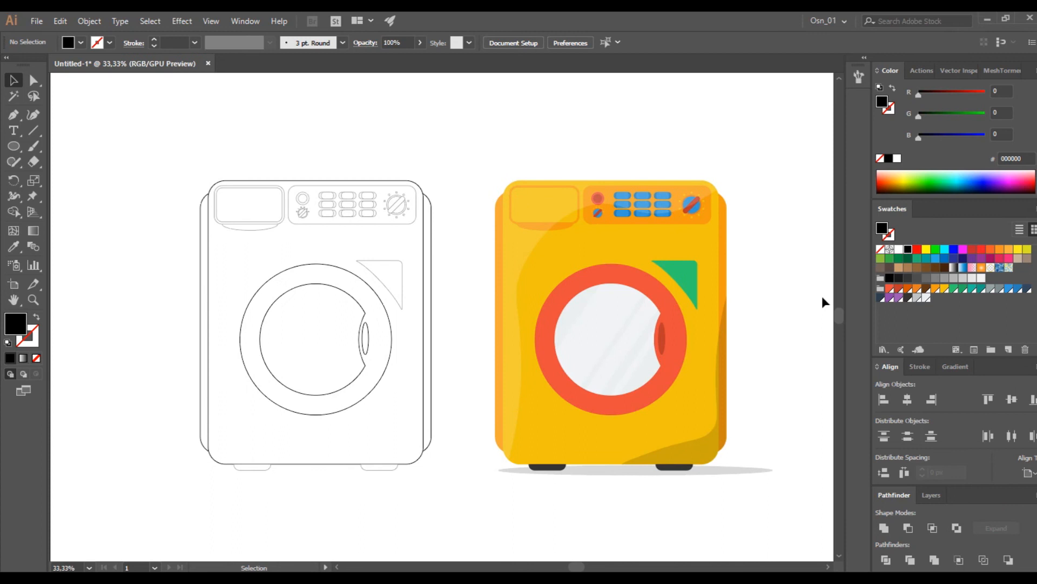